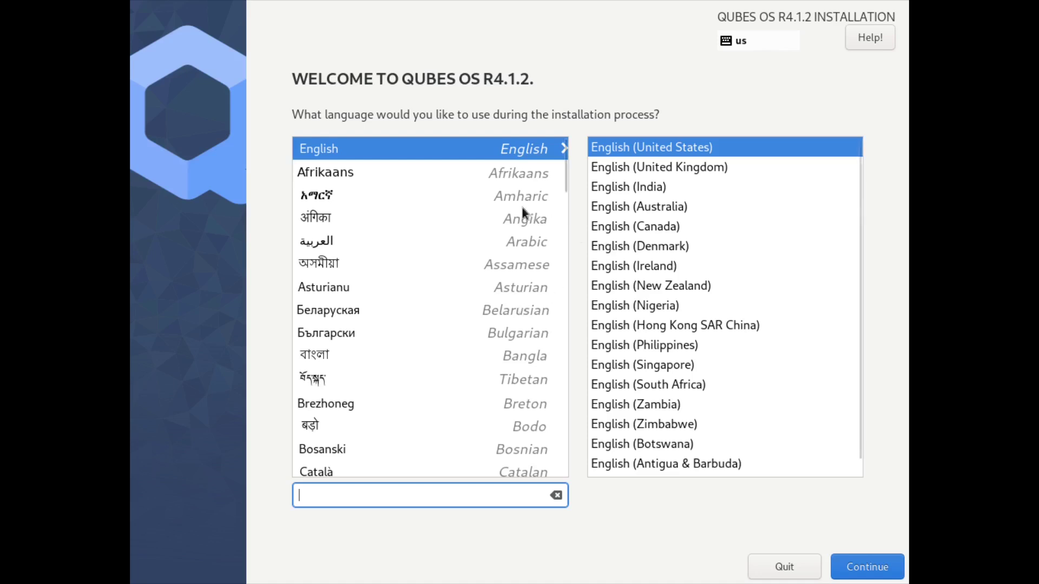
Keep English (United States) as the installation language and continue
click(868, 567)
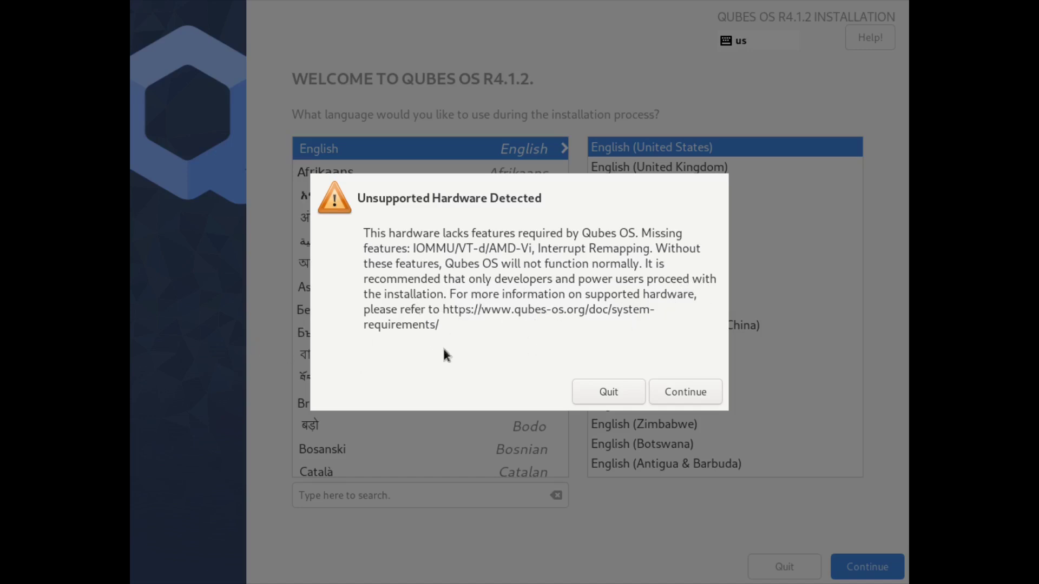
Accept the unsupported-hardware warning, then target the 100 GiB disk with encryption turned off
click(674, 391)
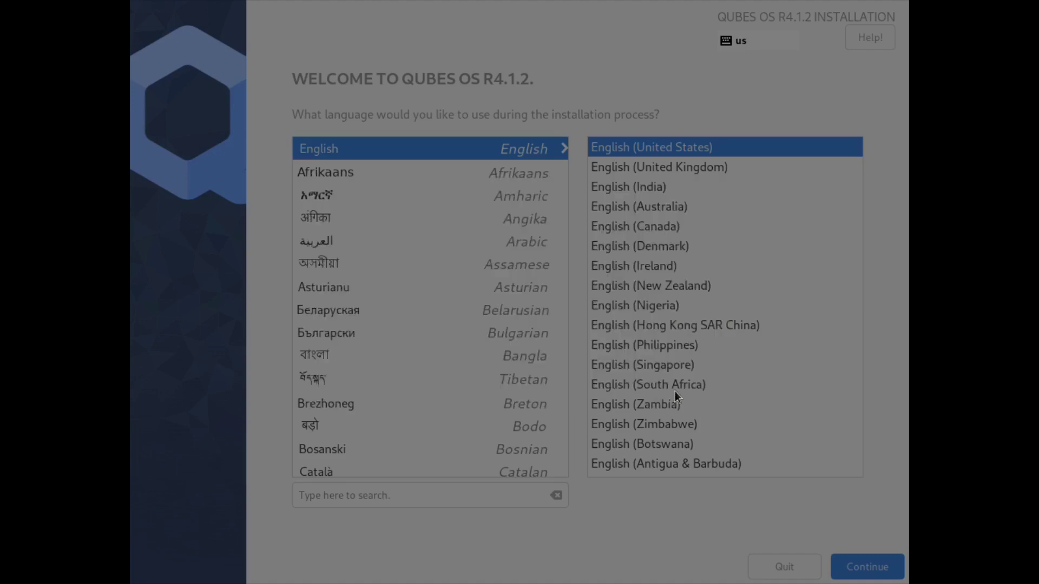
key(Return)
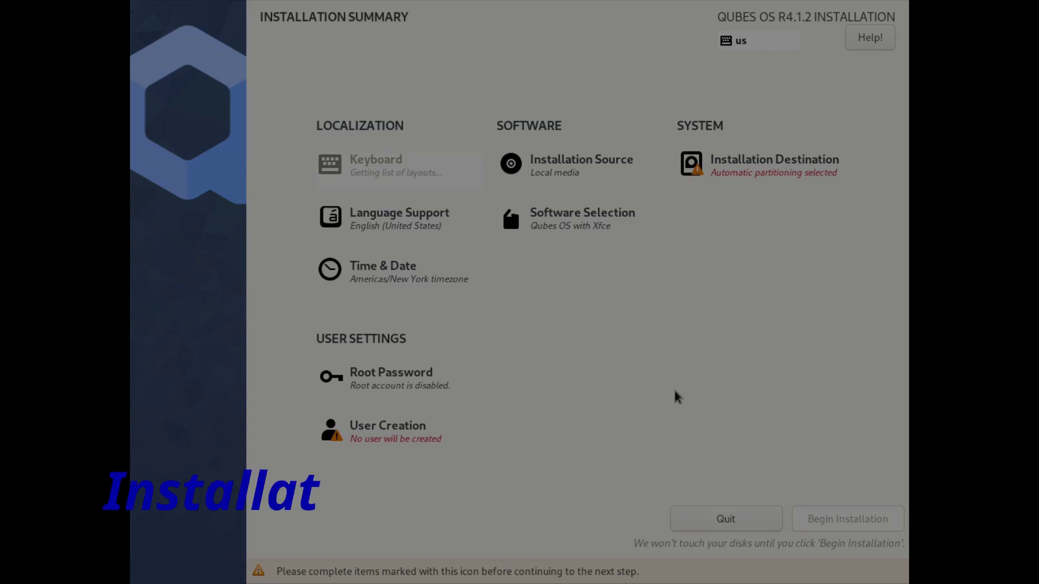
click(744, 167)
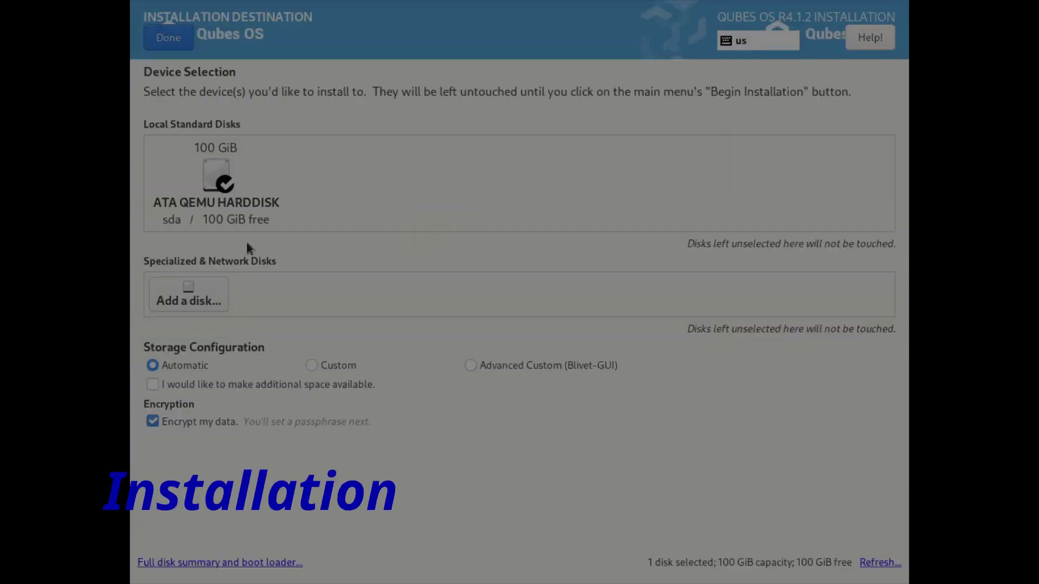
click(209, 167)
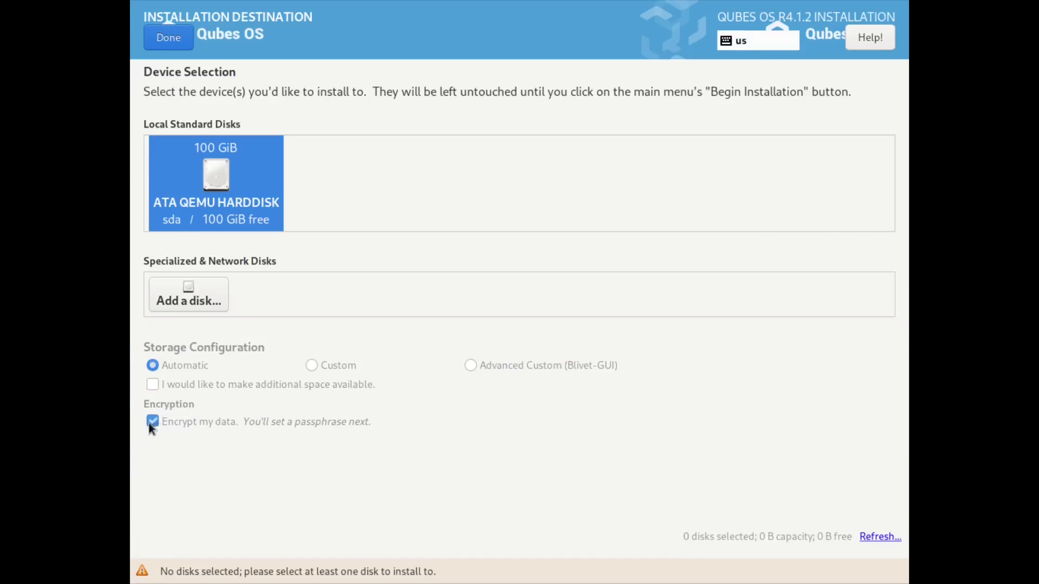
key(space)
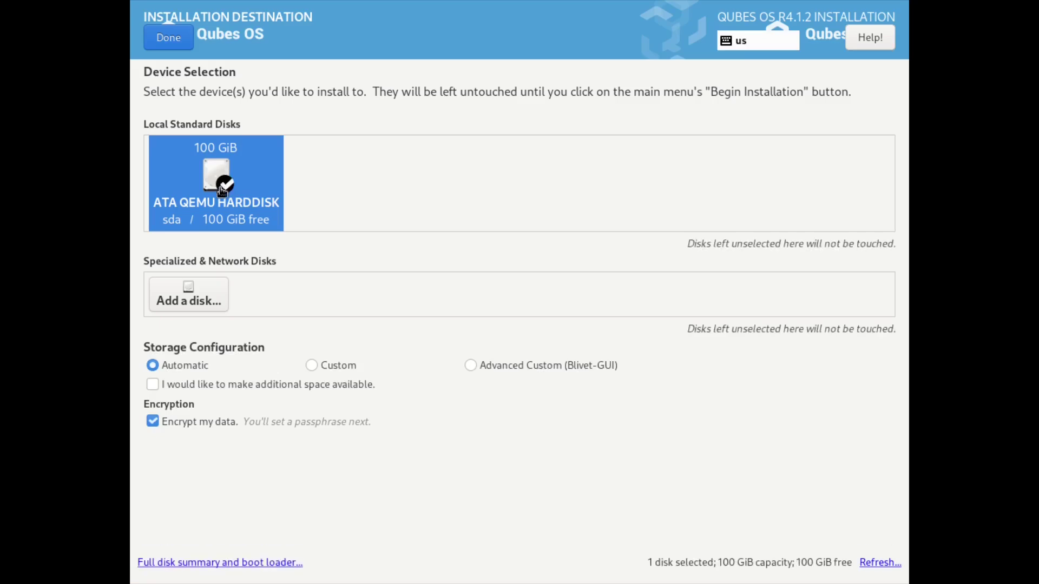
key(Tab)
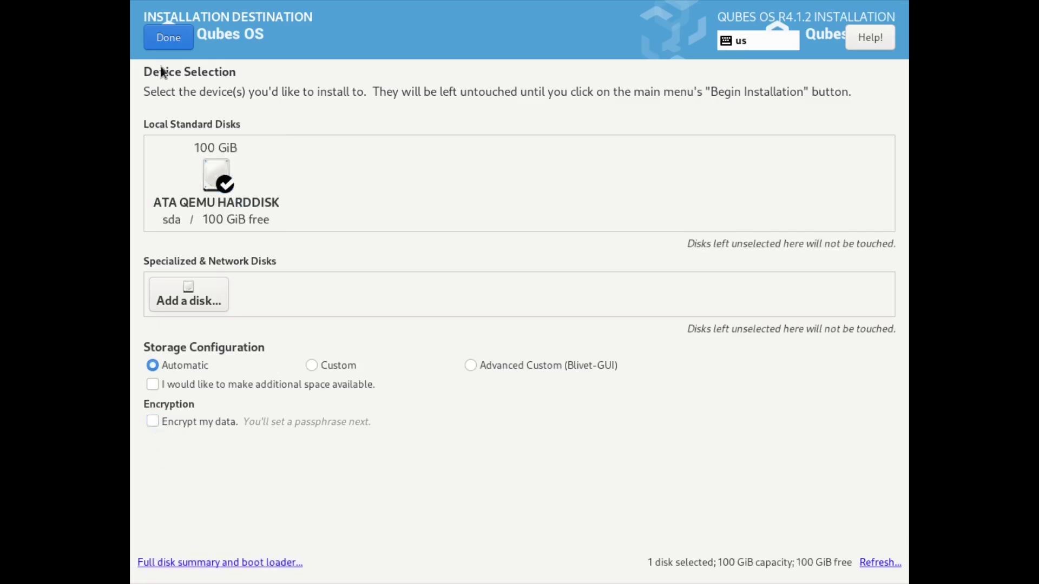
click(152, 35)
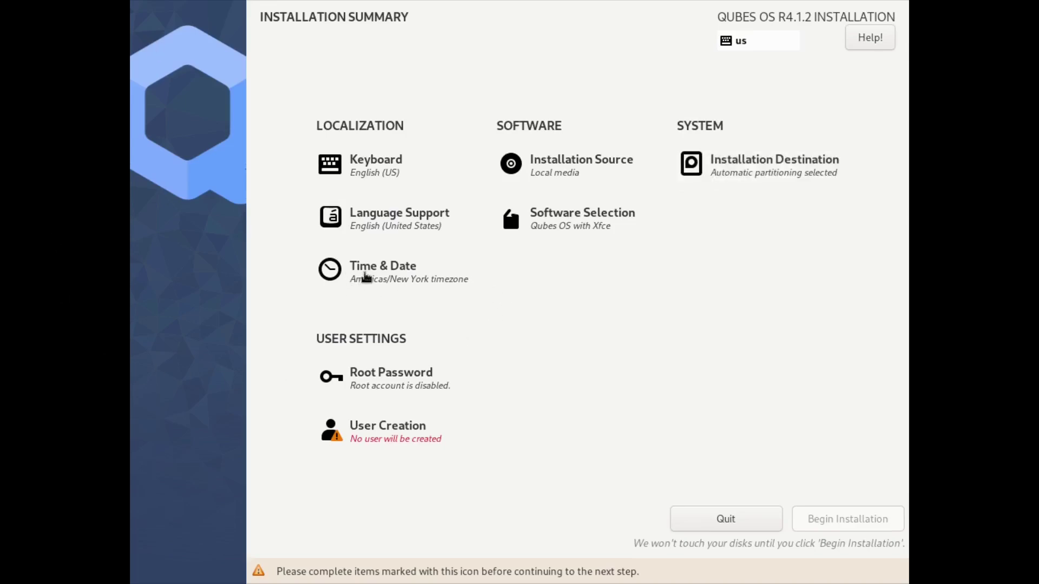
Set the time zone to Americas/Los Angeles
click(366, 277)
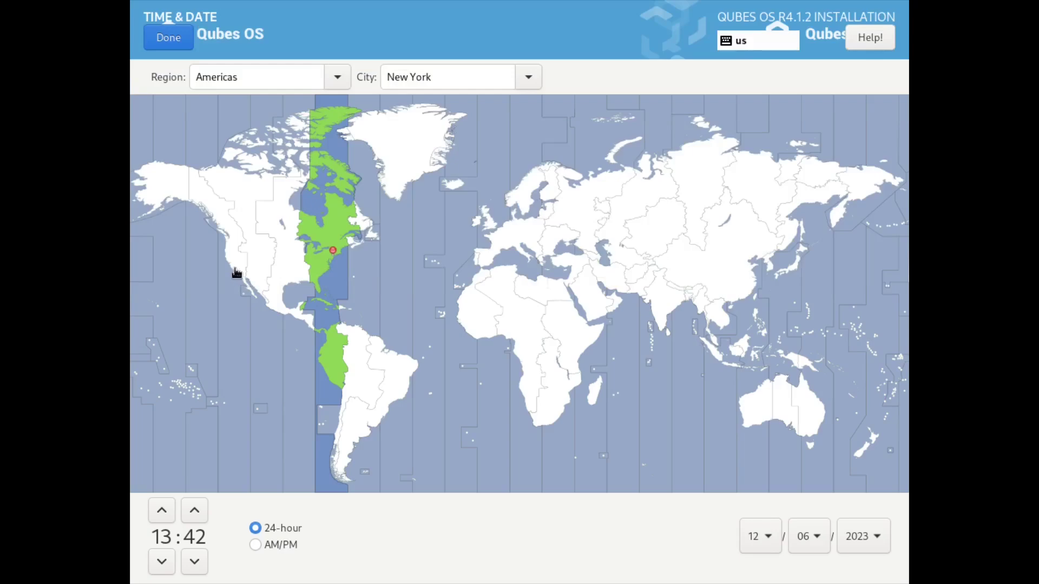
click(236, 273)
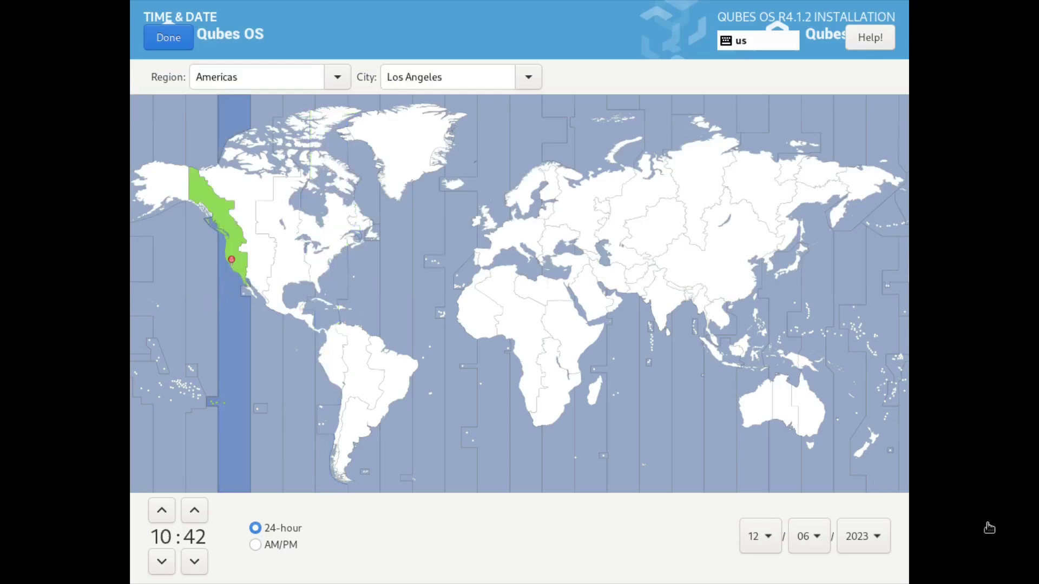
click(168, 39)
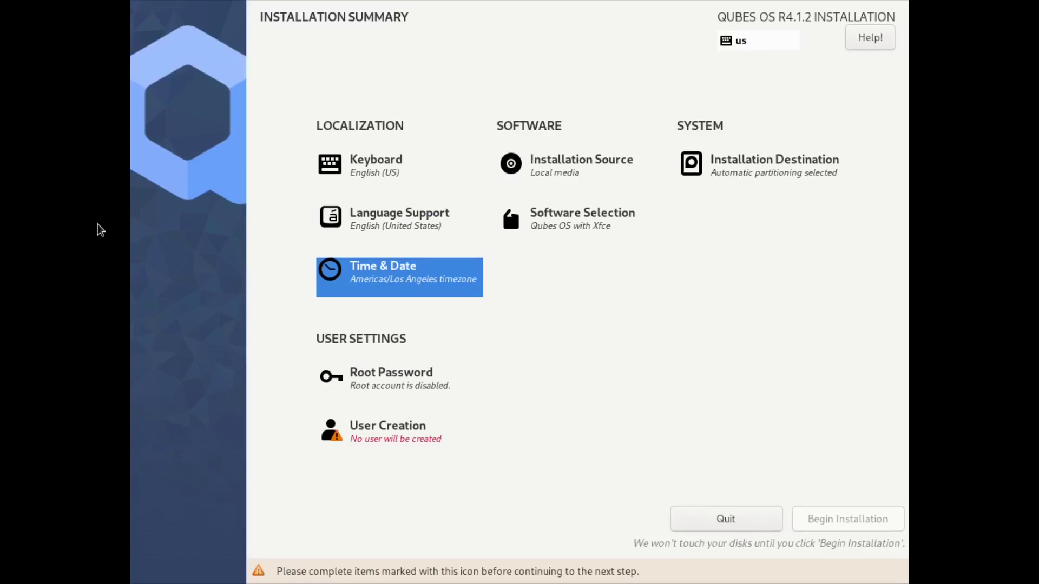
Enter and confirm a root password, accepting the short-password warning
click(457, 385)
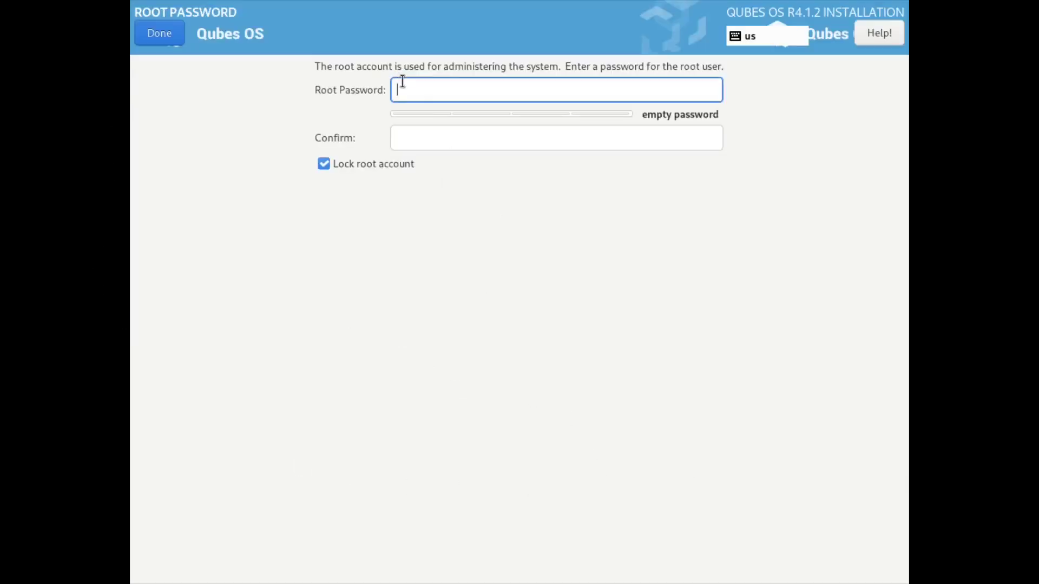
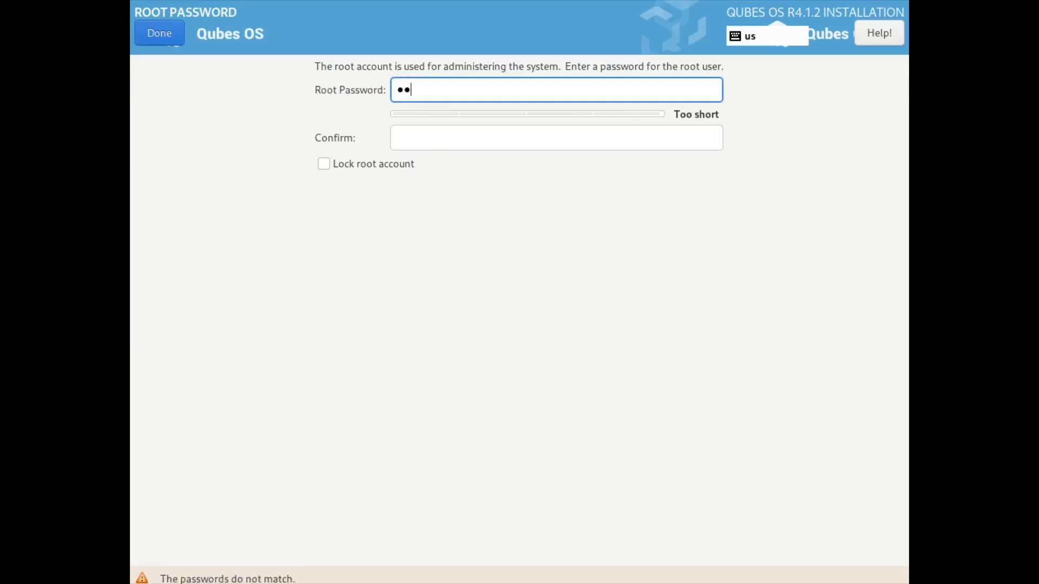
key(Tab)
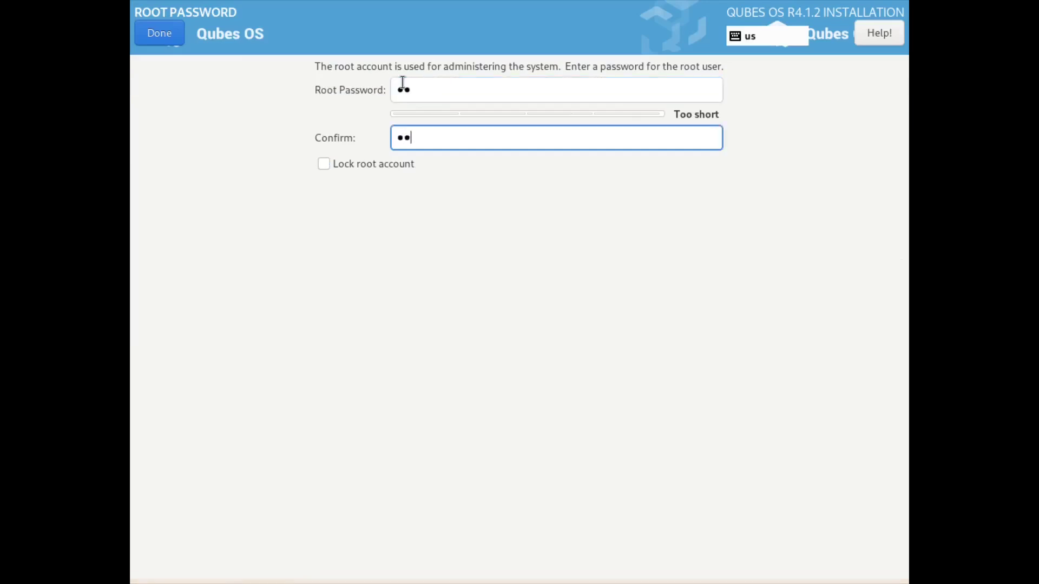
click(145, 28)
click(144, 28)
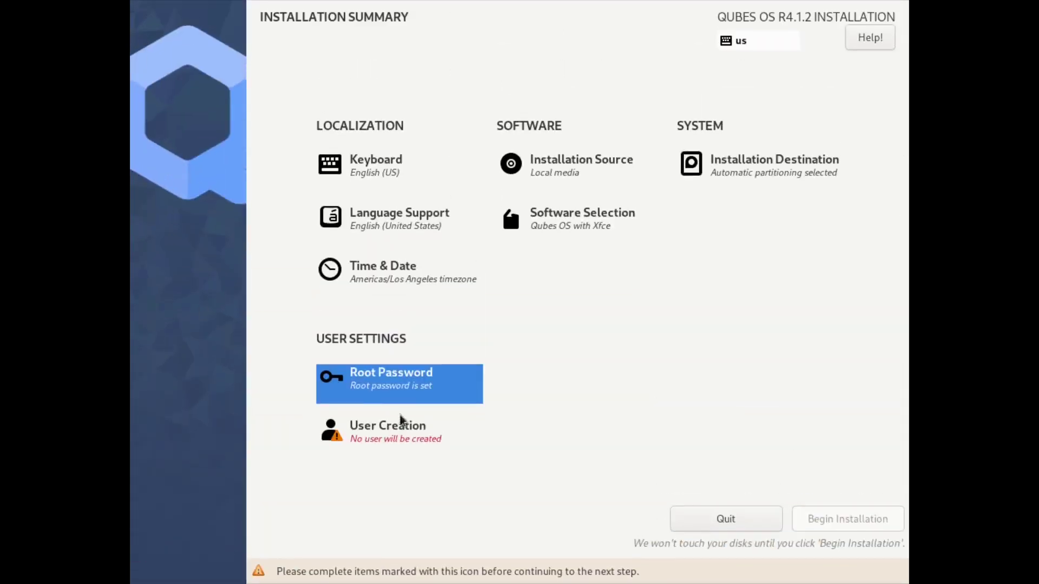
Create user LinuxHub with a confirmed password, accepting the short-password warning
click(407, 429)
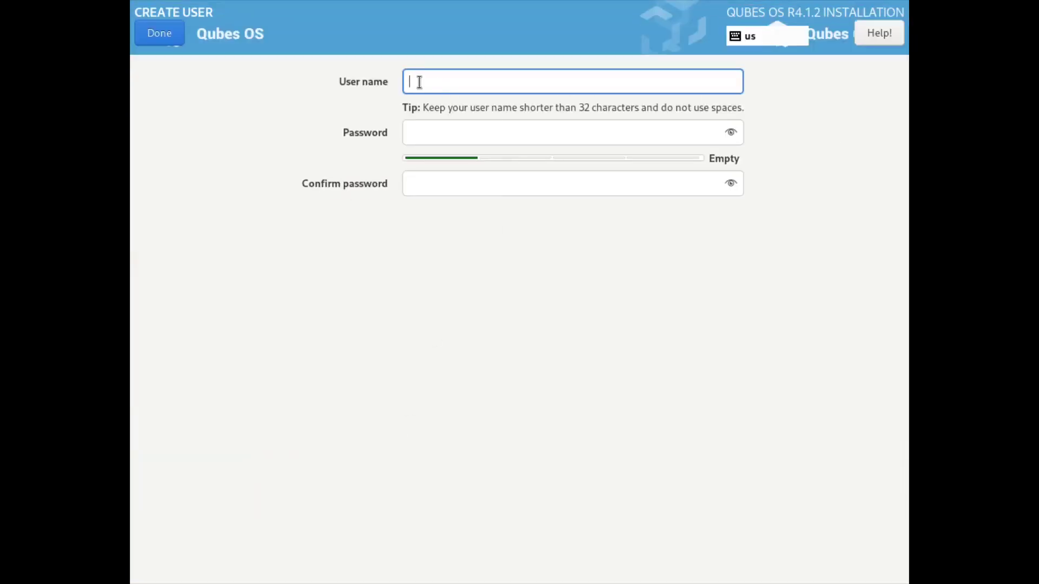
text(Lin)
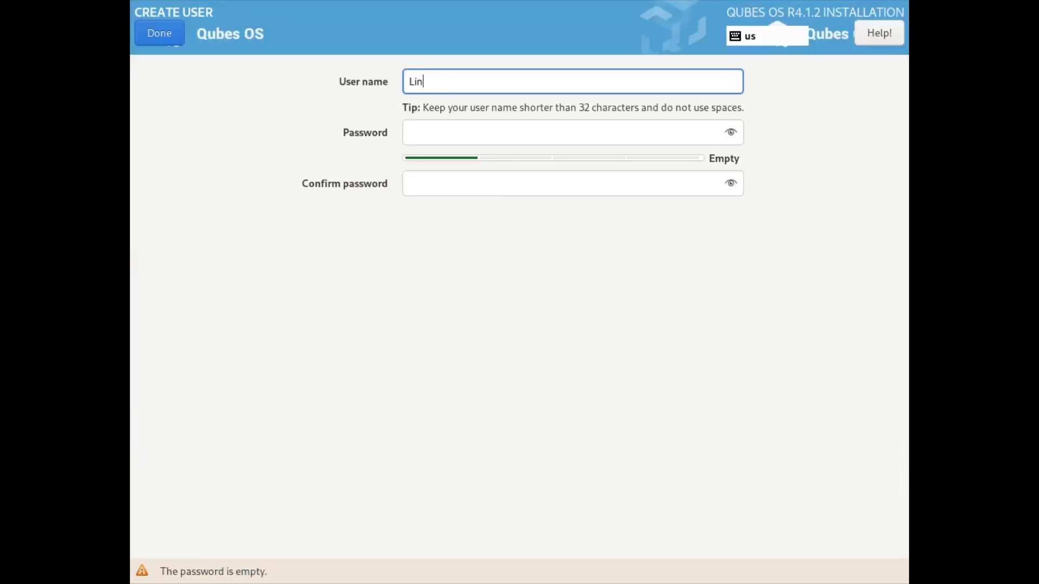
text(uxHub)
click(420, 137)
key(Tab)
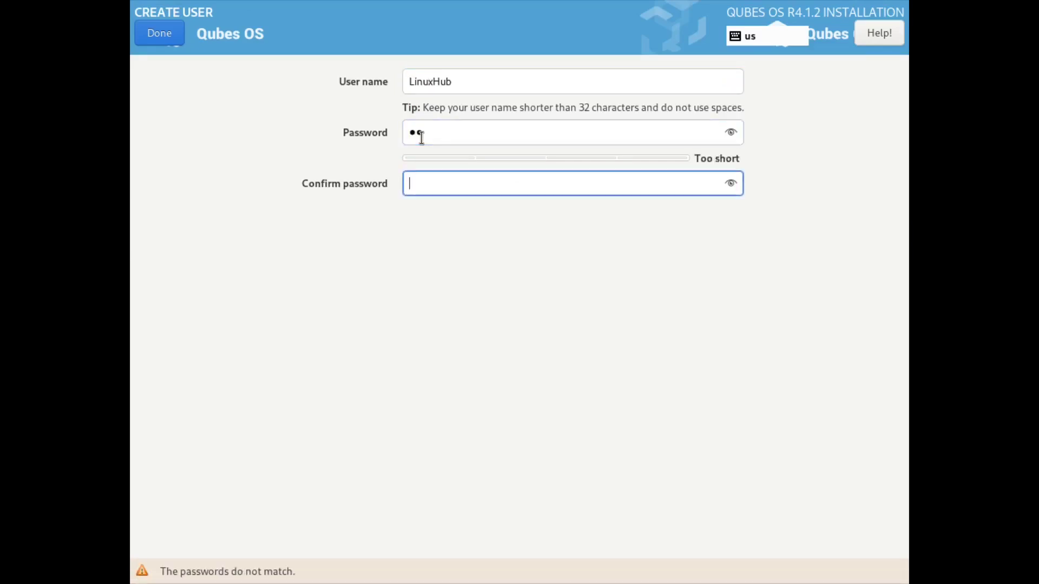
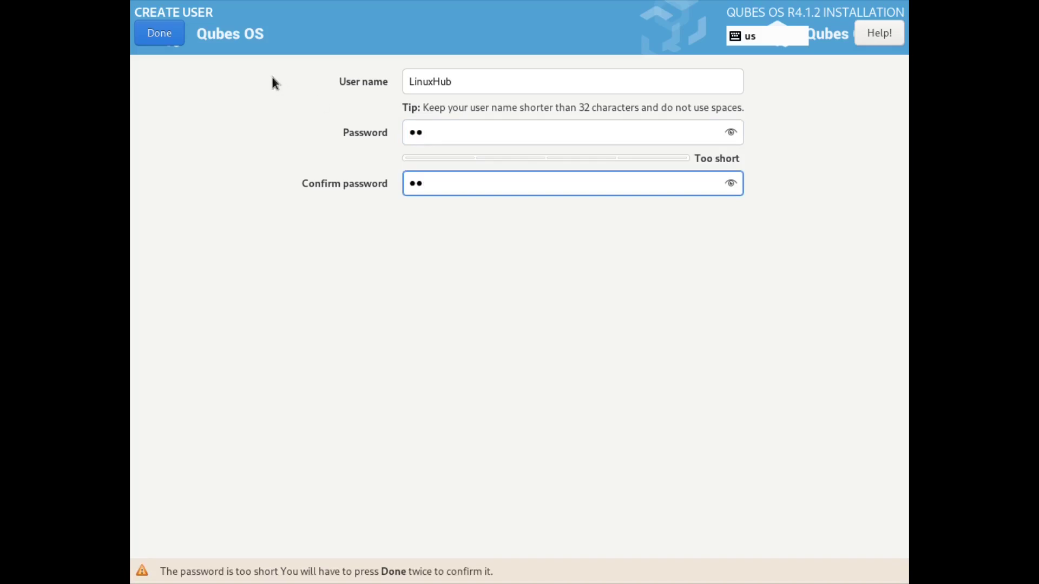
click(151, 25)
click(151, 24)
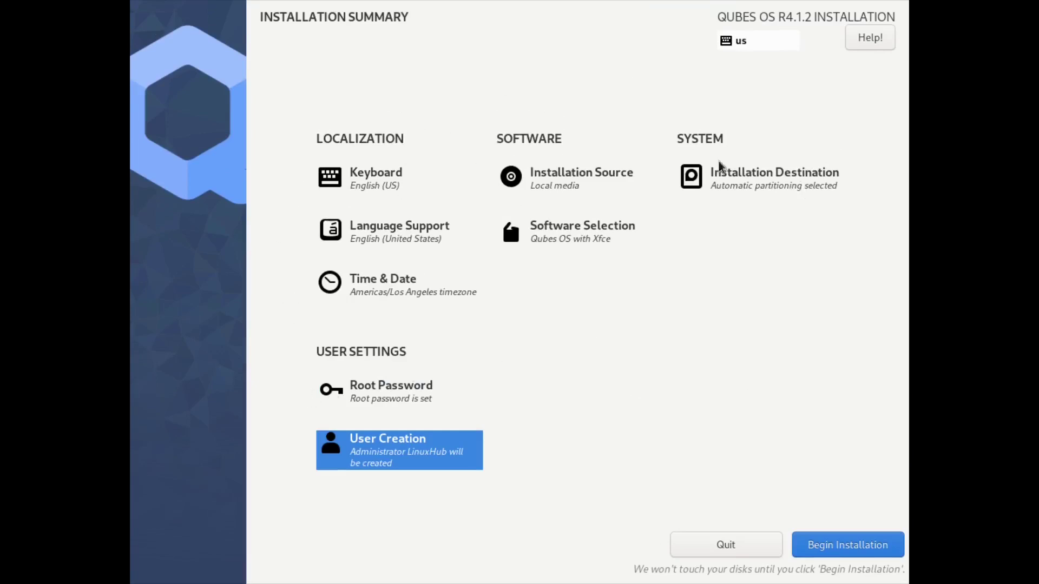
Start installing Qubes OS to disk and wait for the Complete screen
click(836, 544)
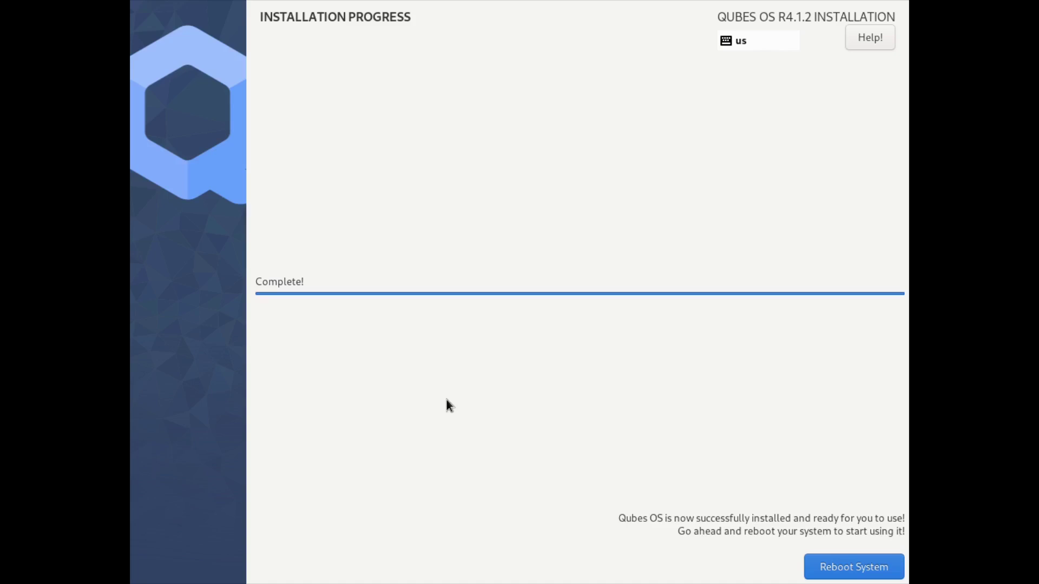
Reboot into the new system and review the default template choices in initial setup
click(820, 572)
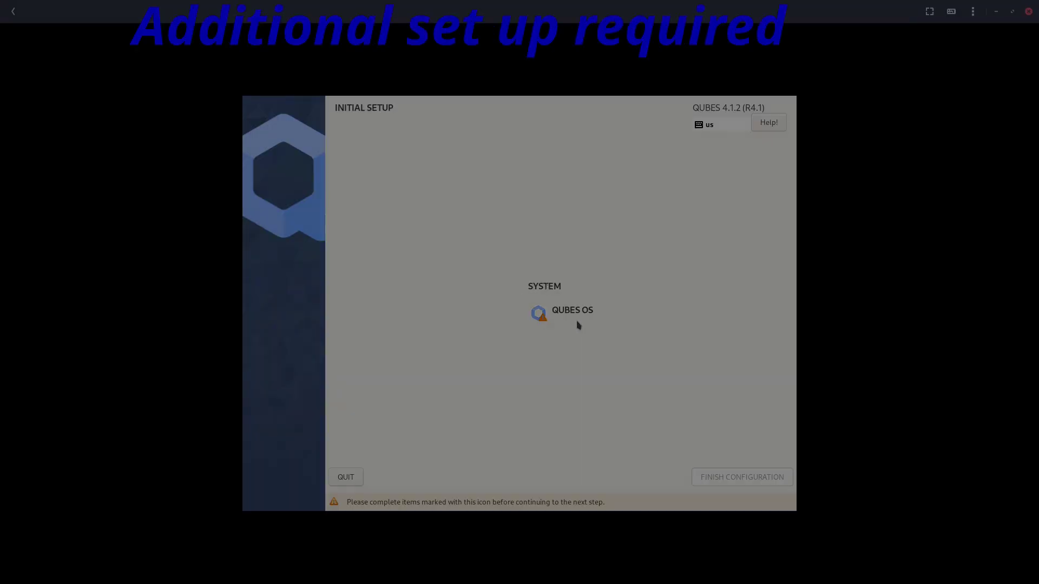
click(538, 311)
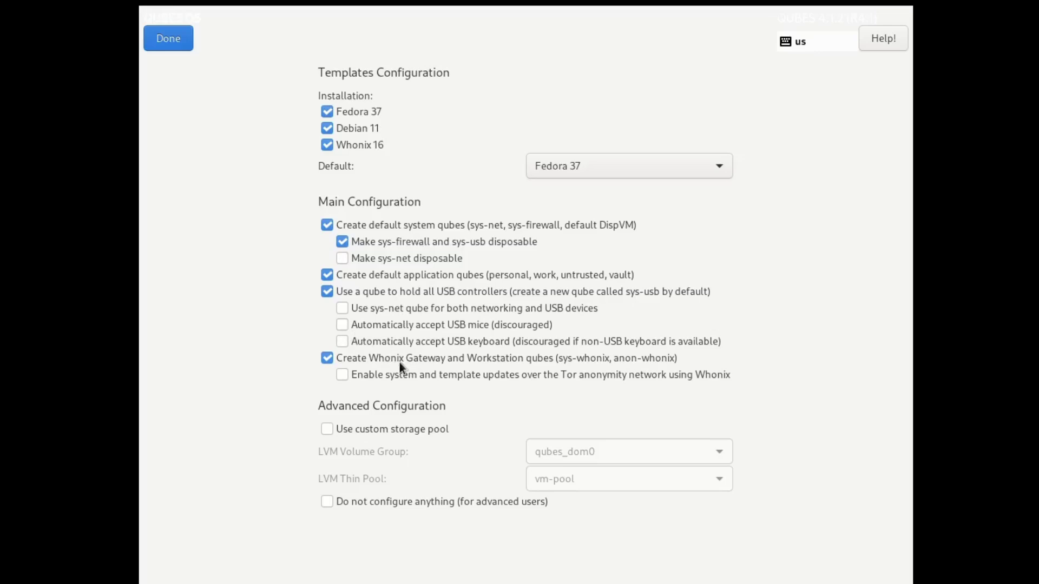
click(631, 158)
click(632, 174)
click(631, 174)
click(631, 169)
click(631, 163)
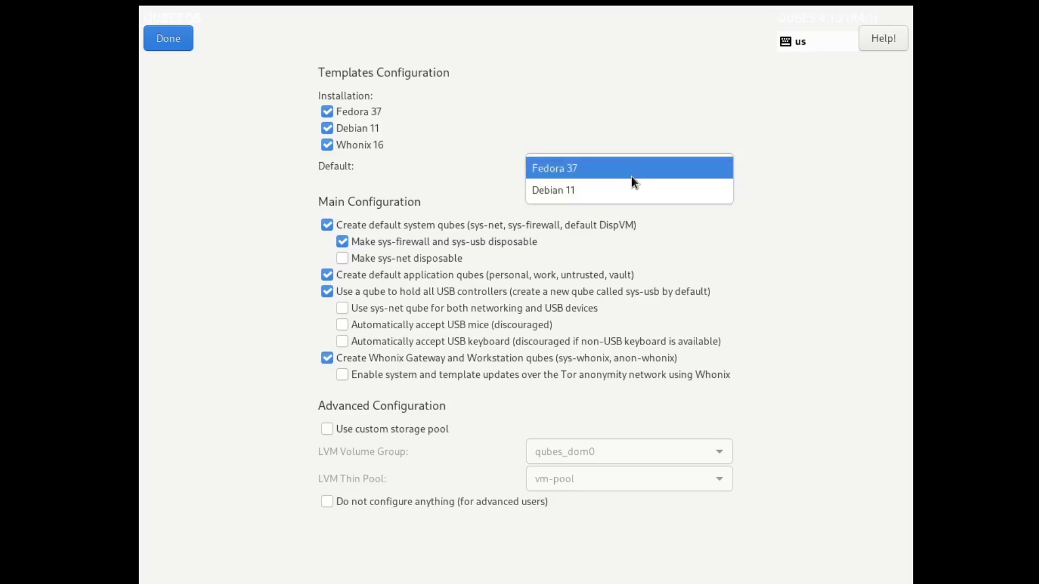
click(631, 176)
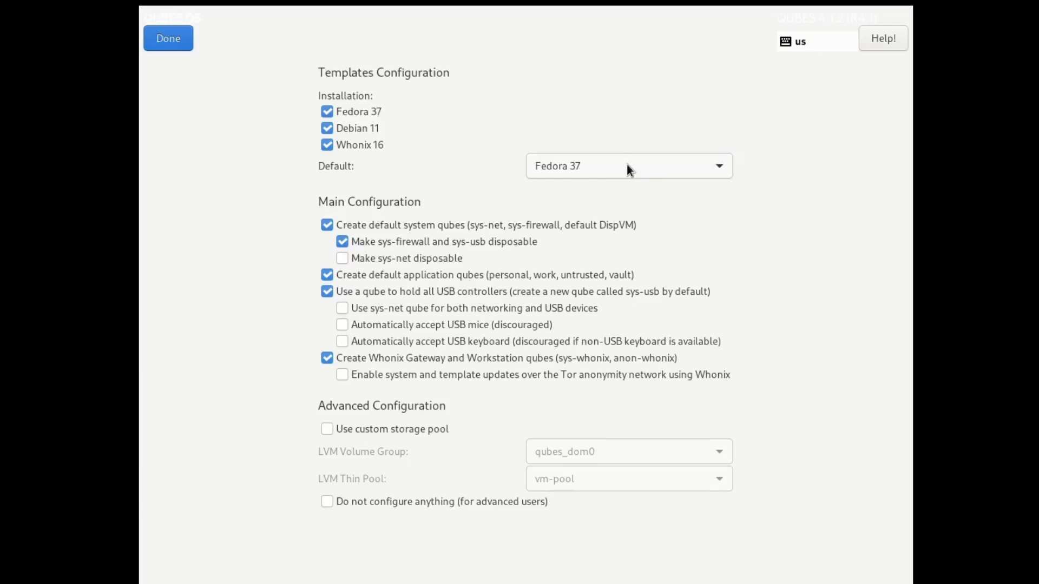
Make Debian 11 the default template and return to the setup overview
click(628, 169)
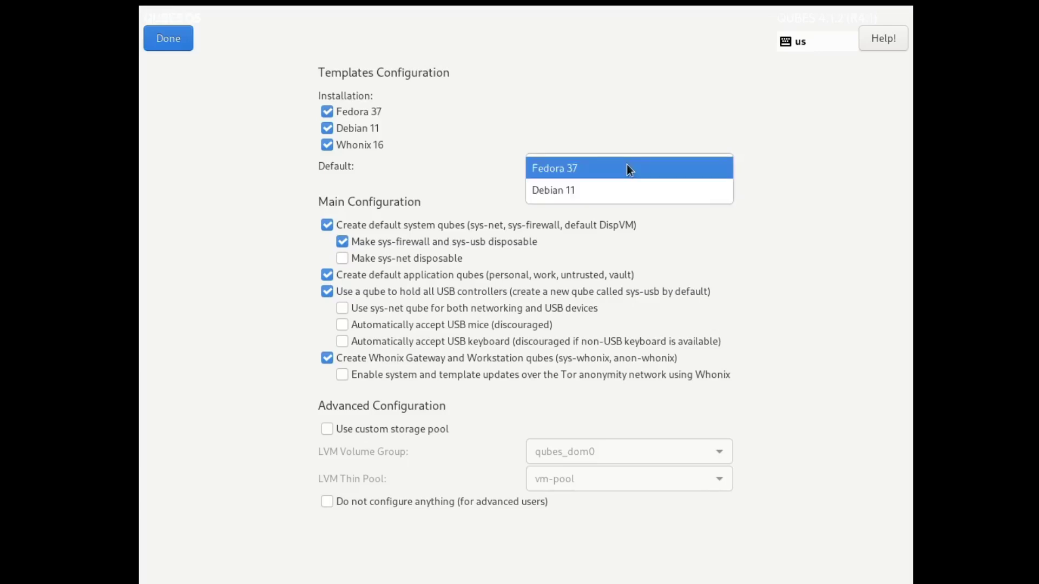
click(628, 170)
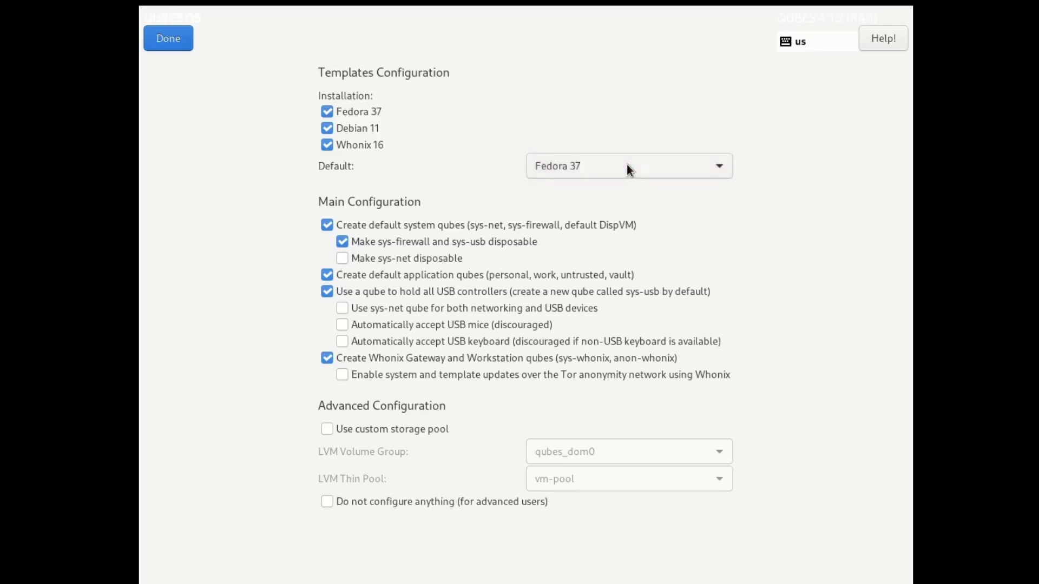
click(628, 170)
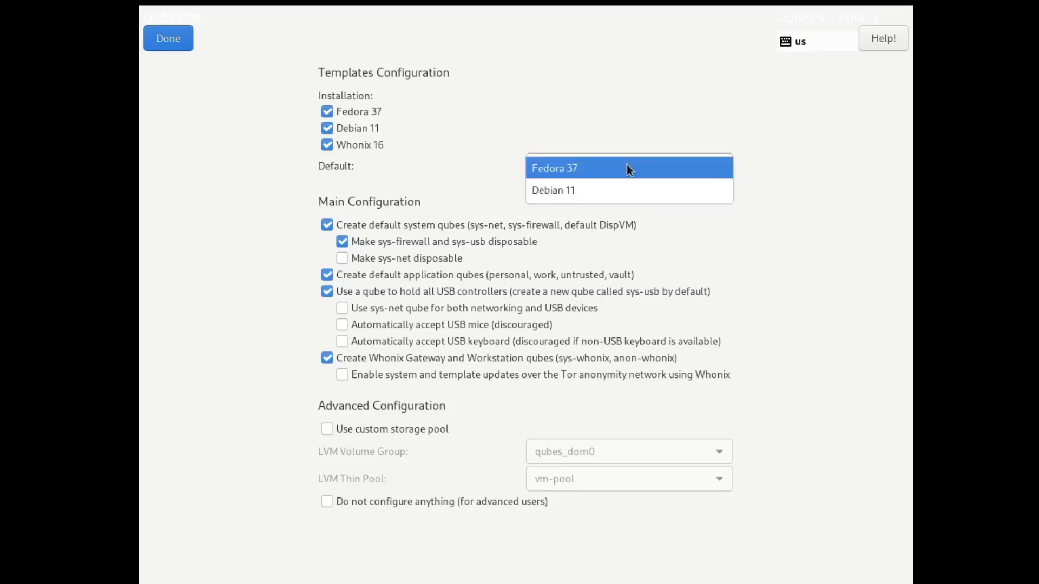
click(600, 187)
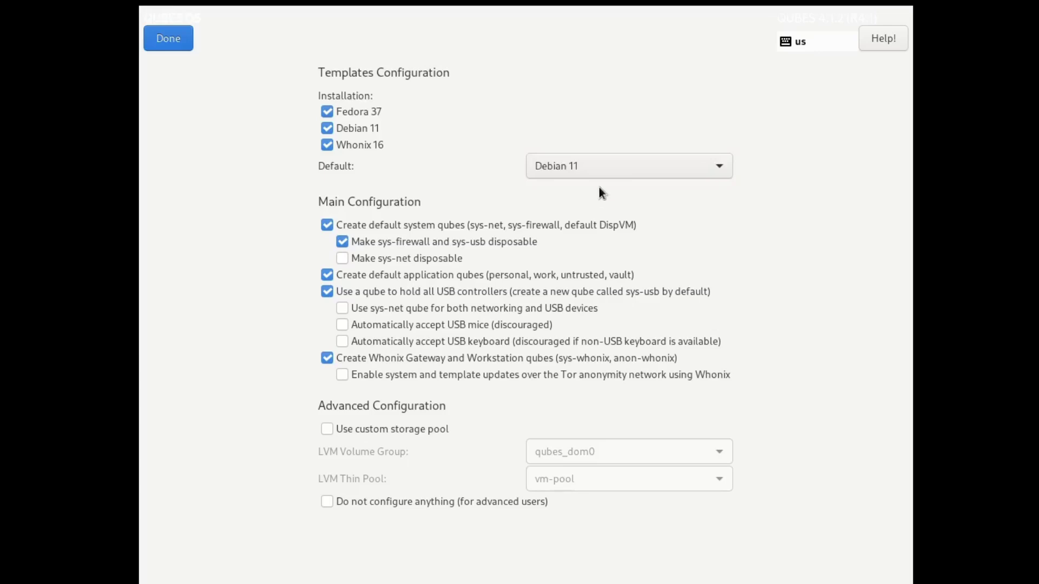
click(168, 38)
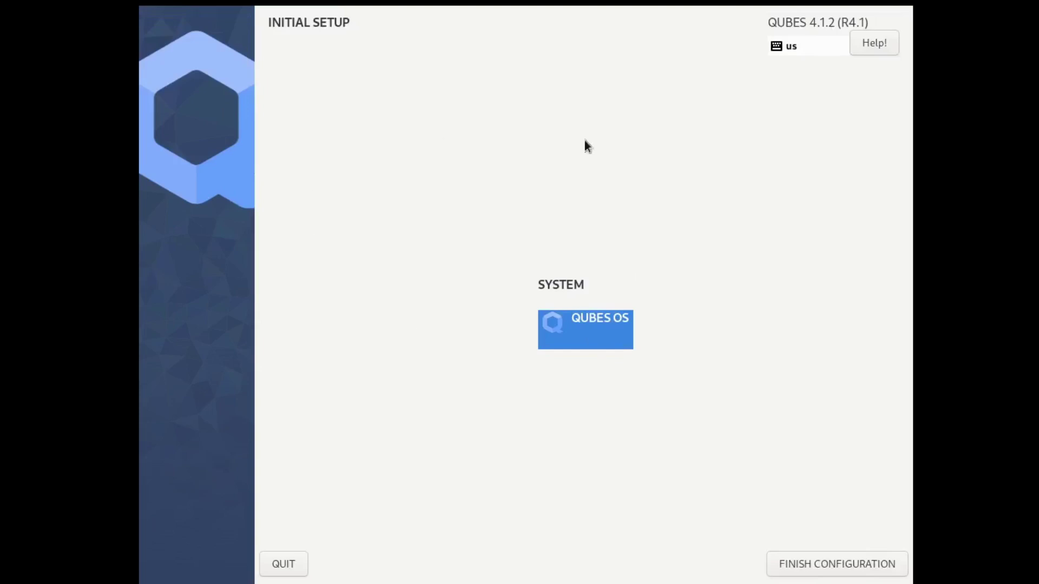
Finish the initial configuration and log in to the desktop with the user password
click(808, 569)
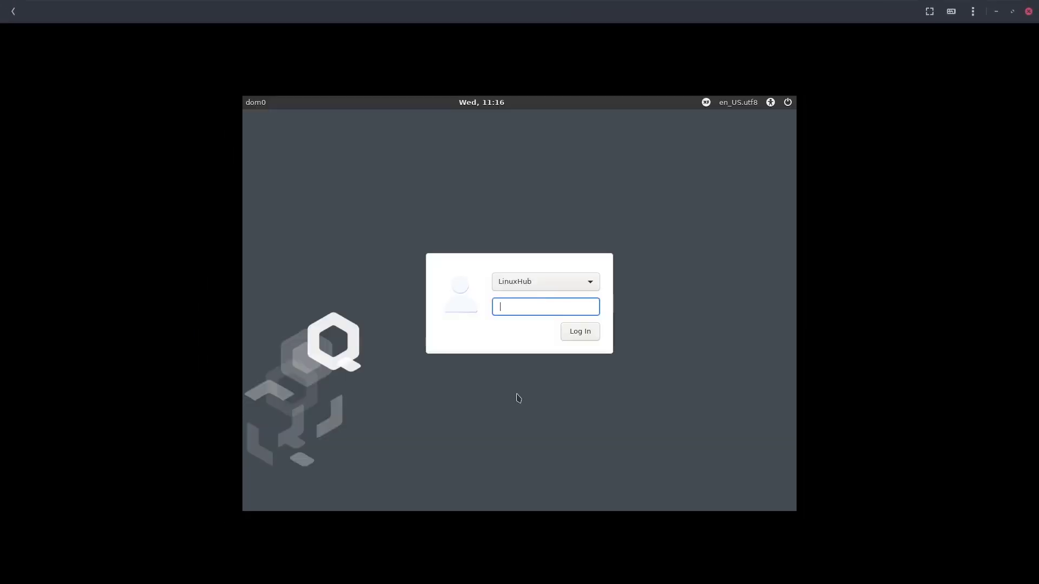
click(509, 311)
text(••)
key(Return)
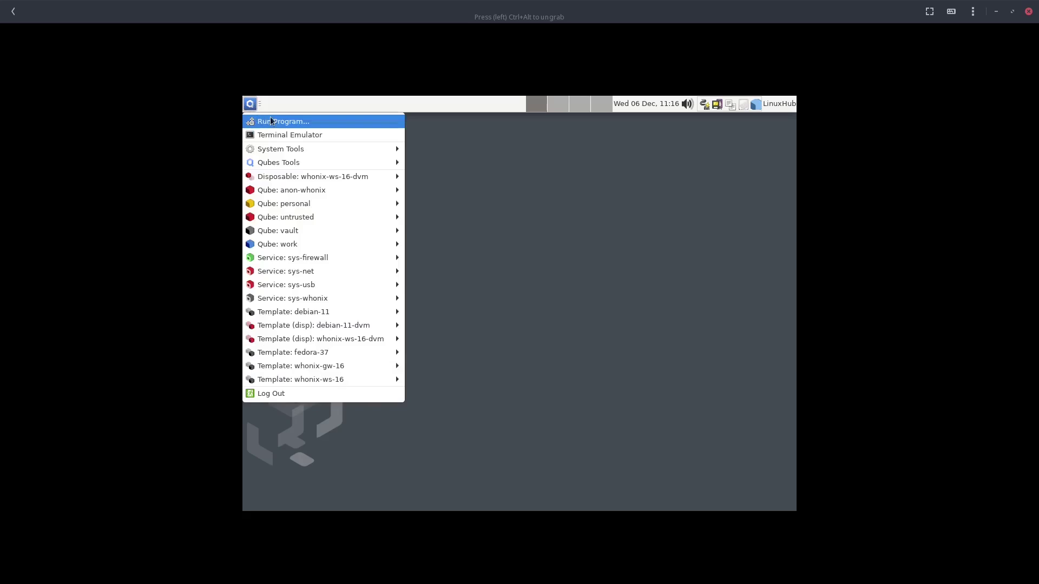
Open Run Program, then browse the Q menu's qubes and System Tools submenu
click(276, 121)
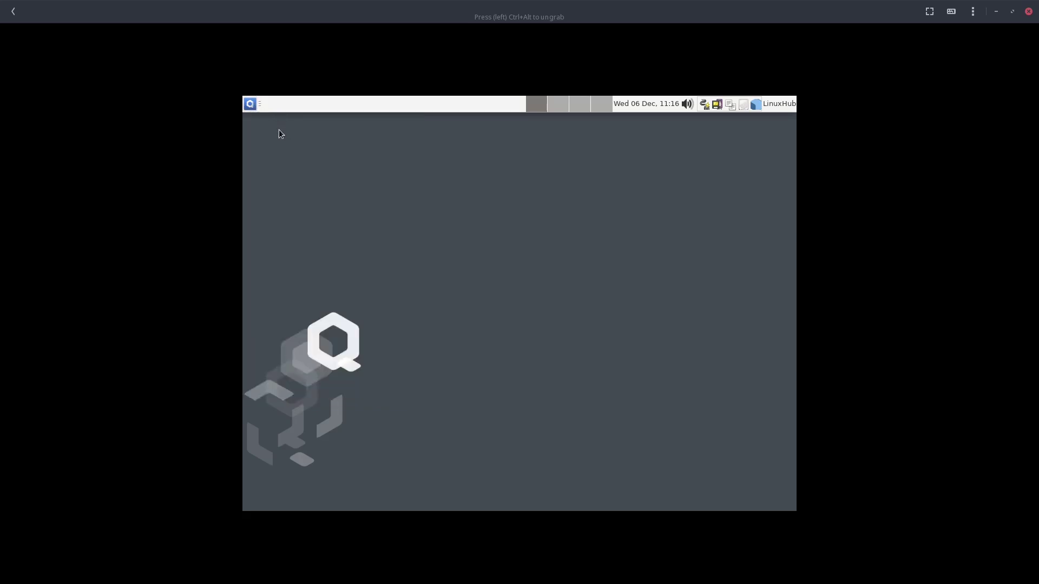
click(250, 106)
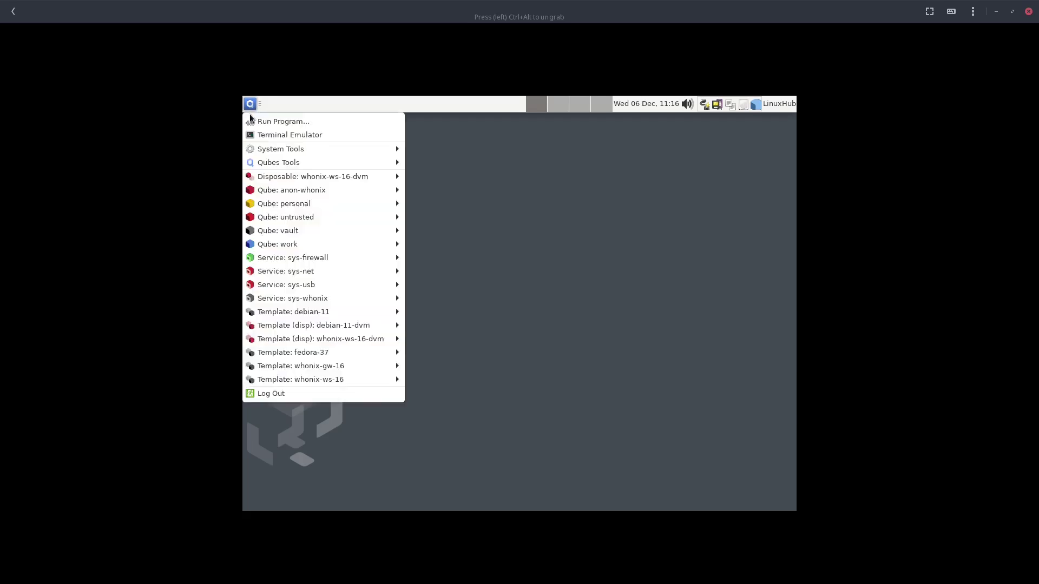
mouse_move(302, 152)
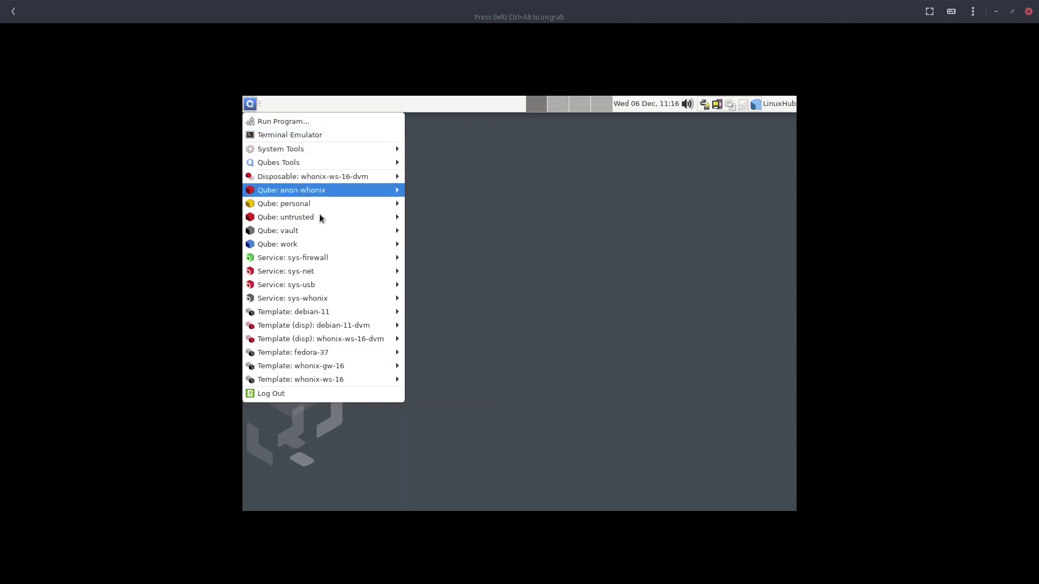
mouse_move(322, 219)
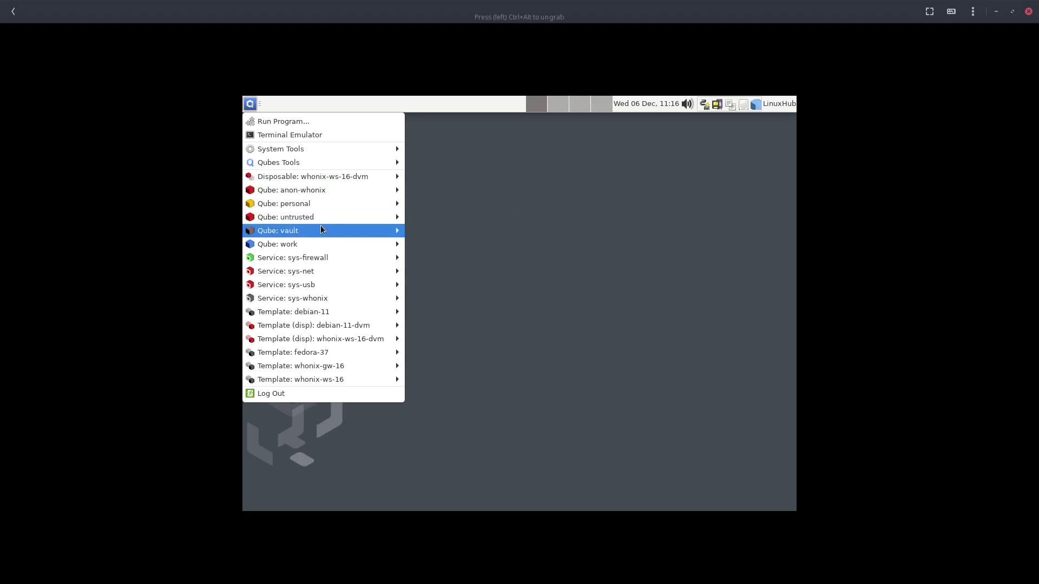
mouse_move(320, 246)
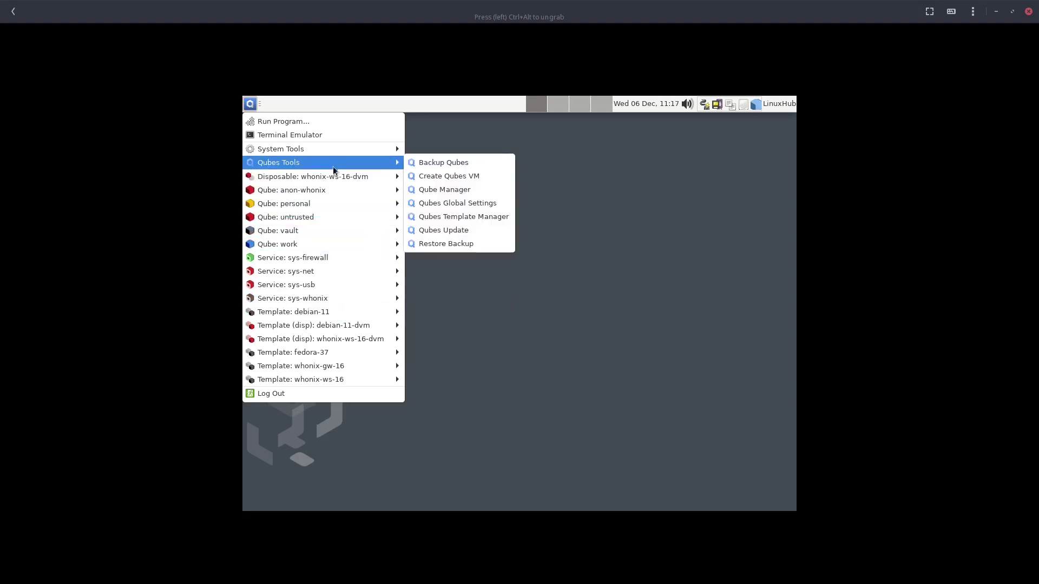
mouse_move(345, 182)
mouse_move(263, 205)
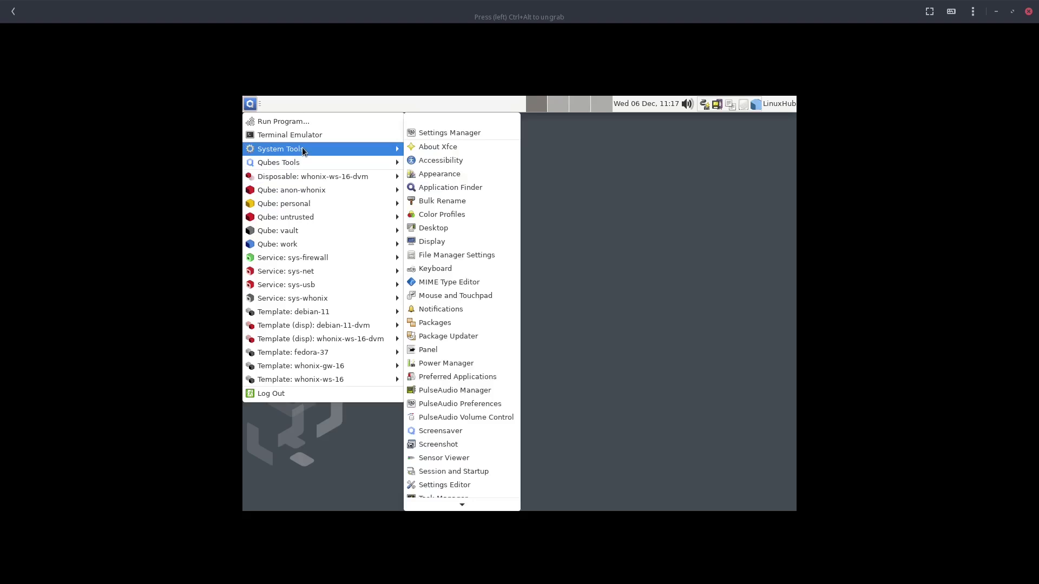
click(445, 253)
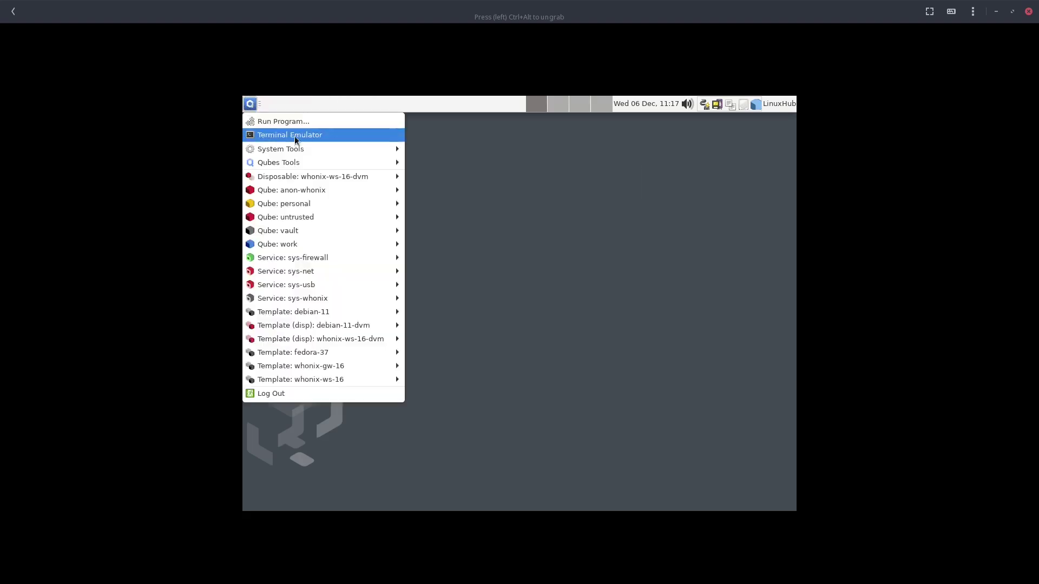
mouse_move(339, 153)
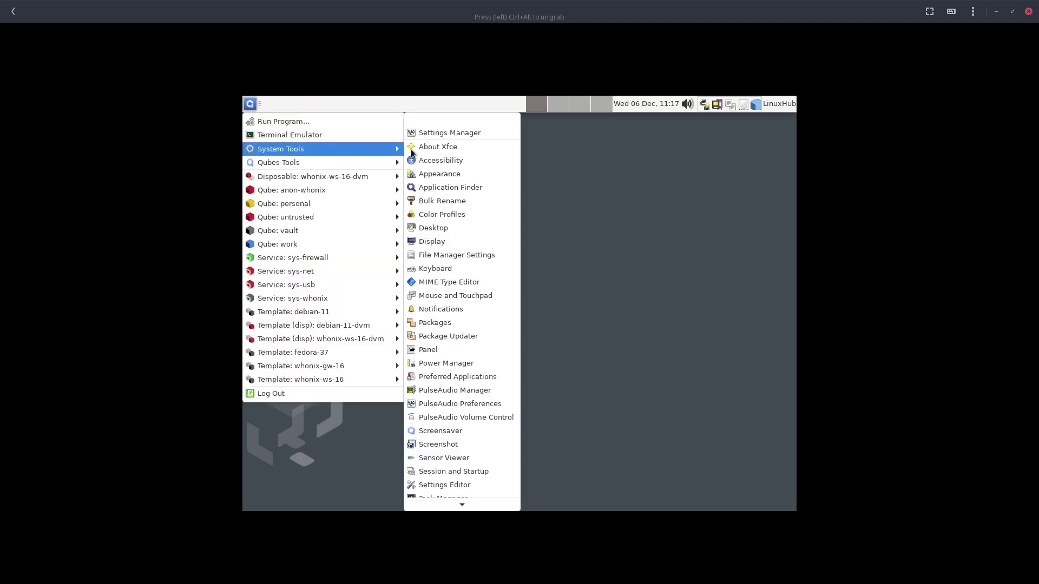
Switch the screen resolution to 1920x1080 and keep the new configuration
click(442, 242)
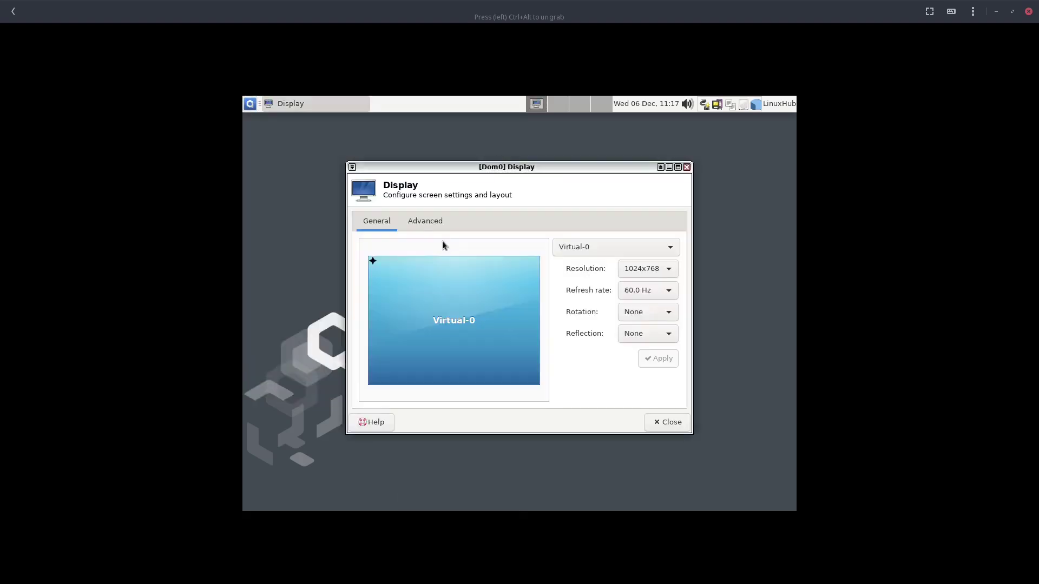
click(637, 270)
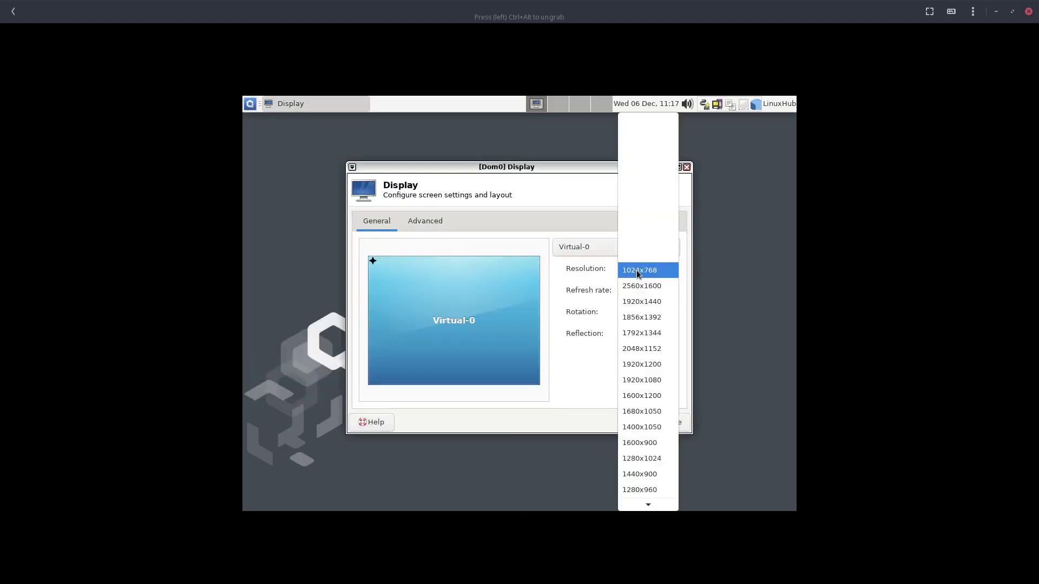
click(639, 381)
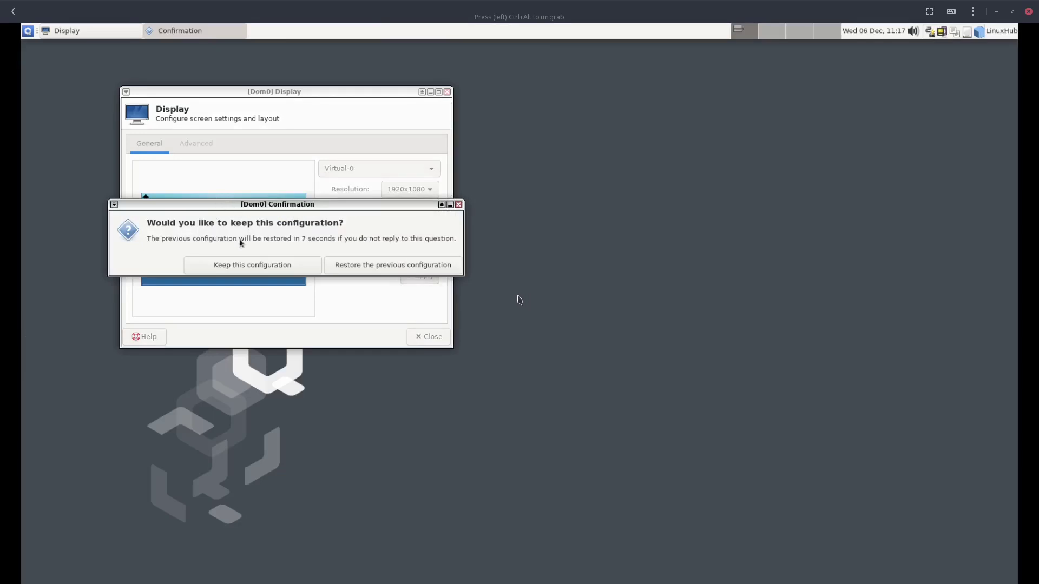
click(222, 265)
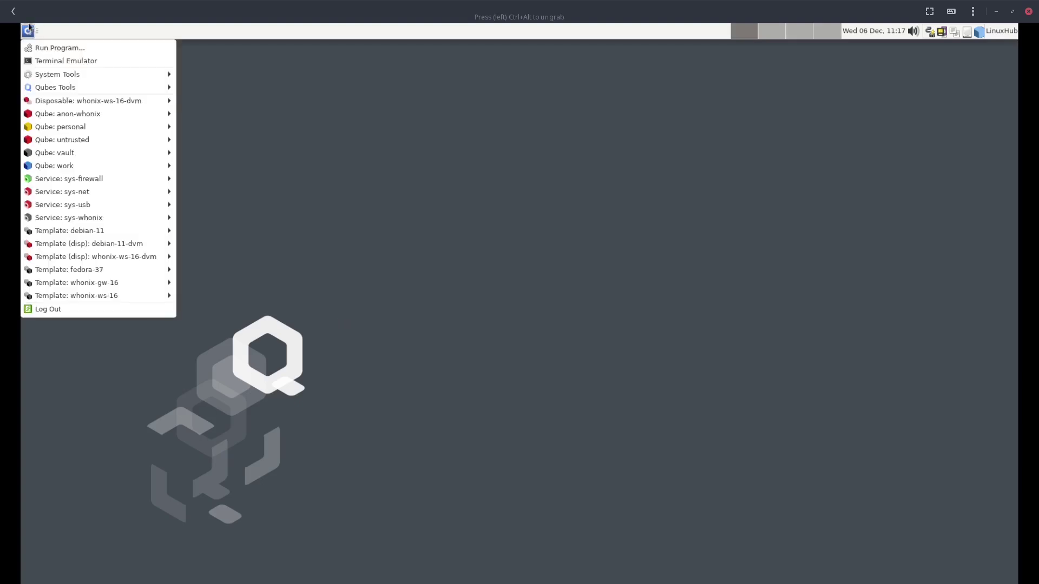
click(699, 45)
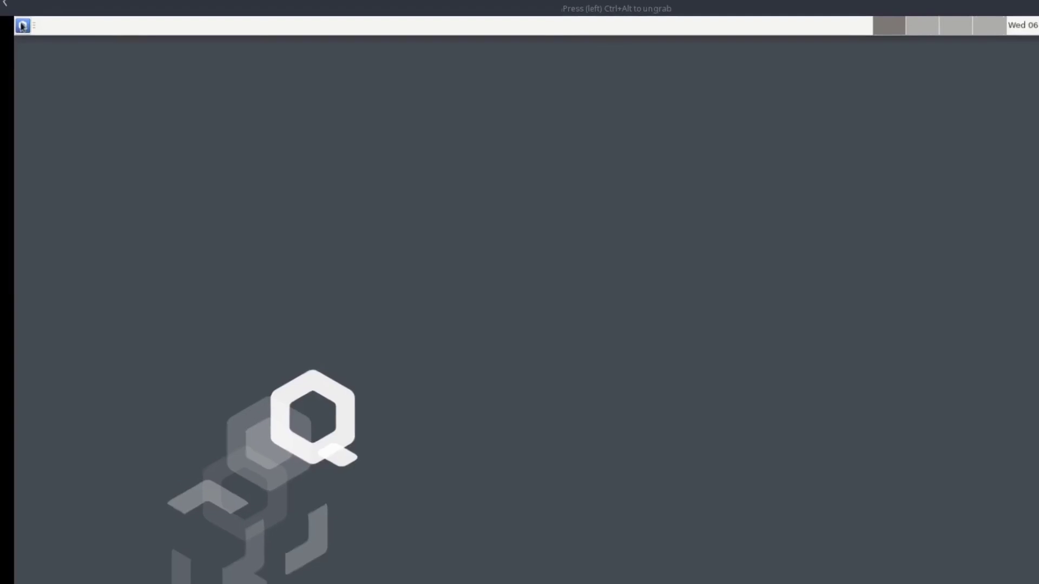
click(22, 25)
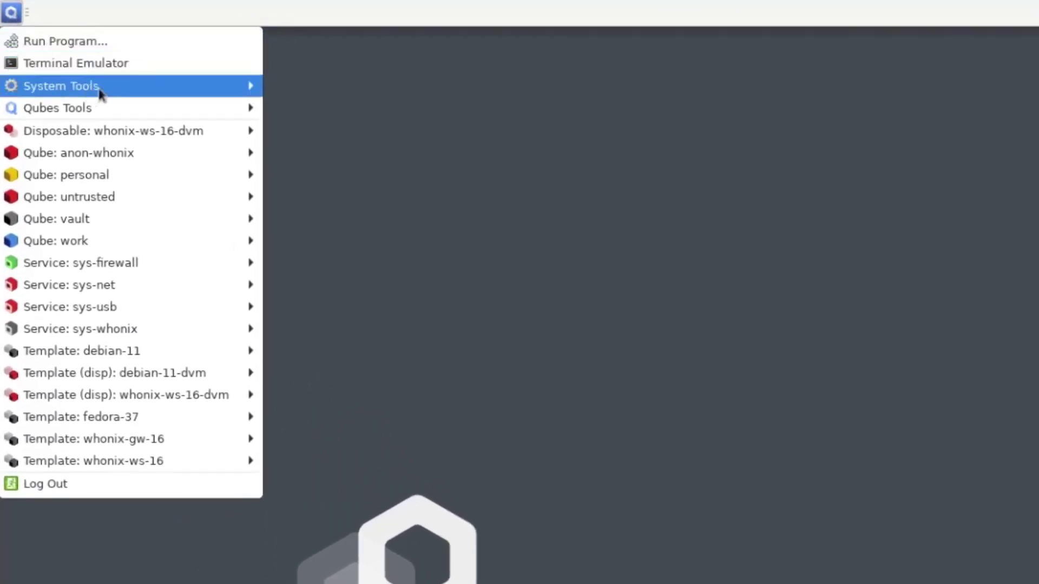
mouse_move(101, 94)
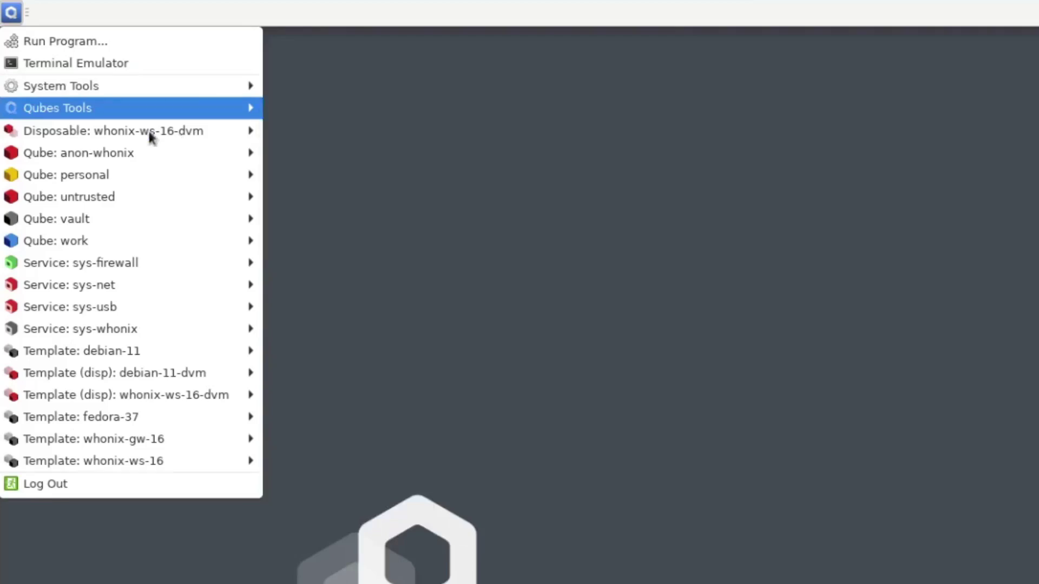
mouse_move(124, 130)
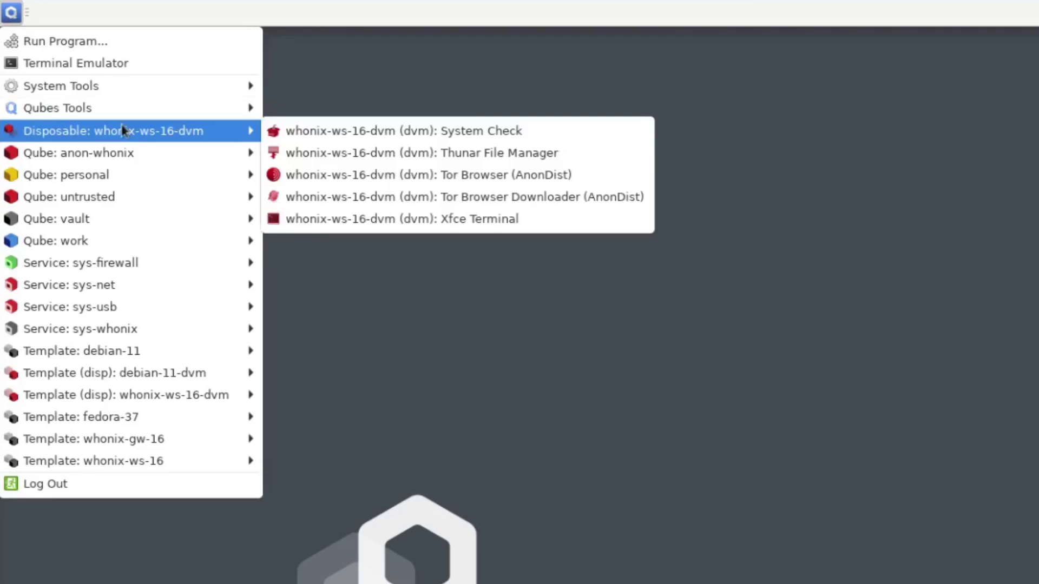
click(123, 130)
click(123, 130)
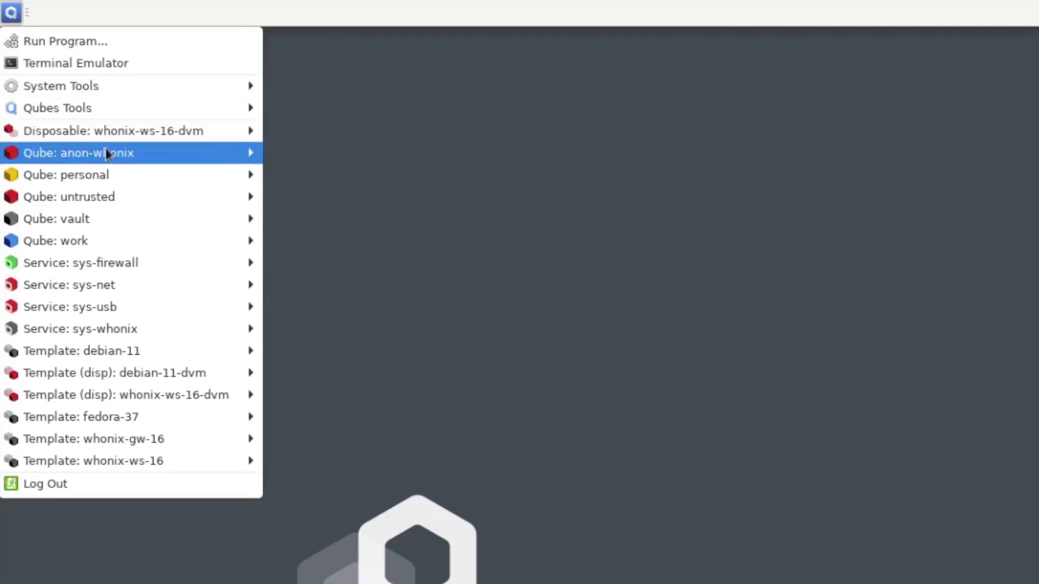
mouse_move(106, 154)
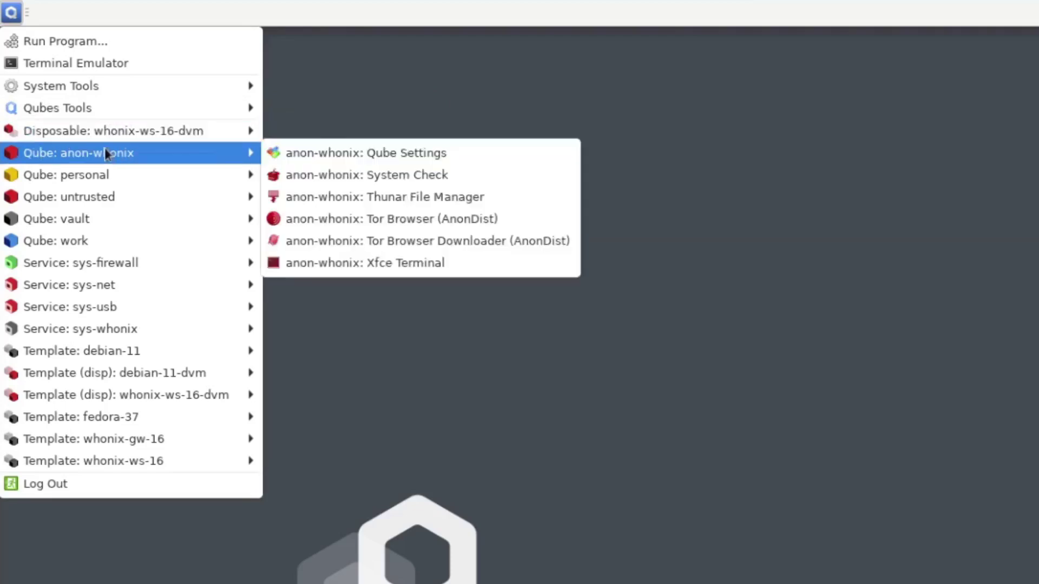
mouse_move(97, 181)
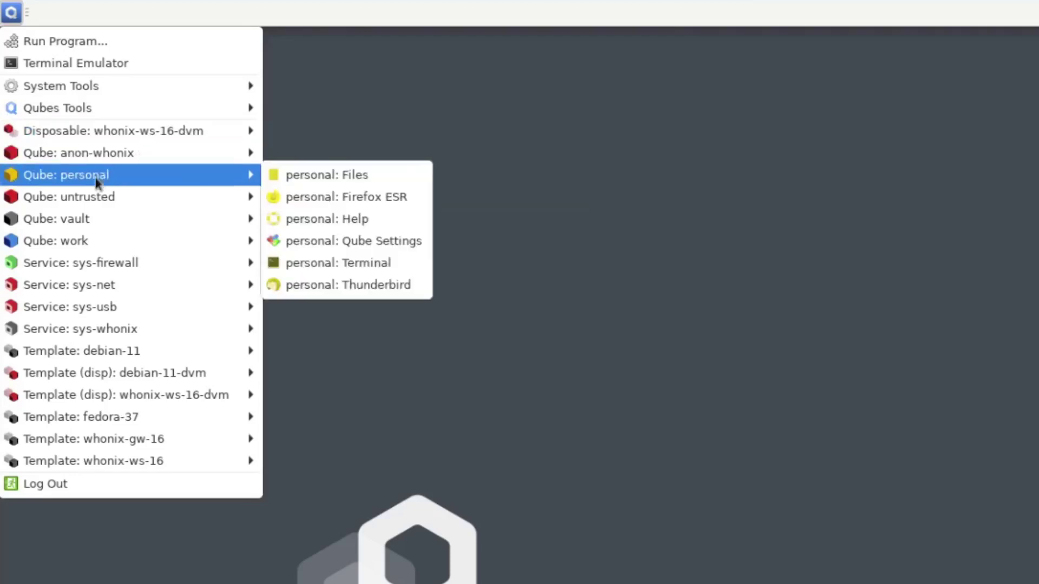
mouse_move(91, 203)
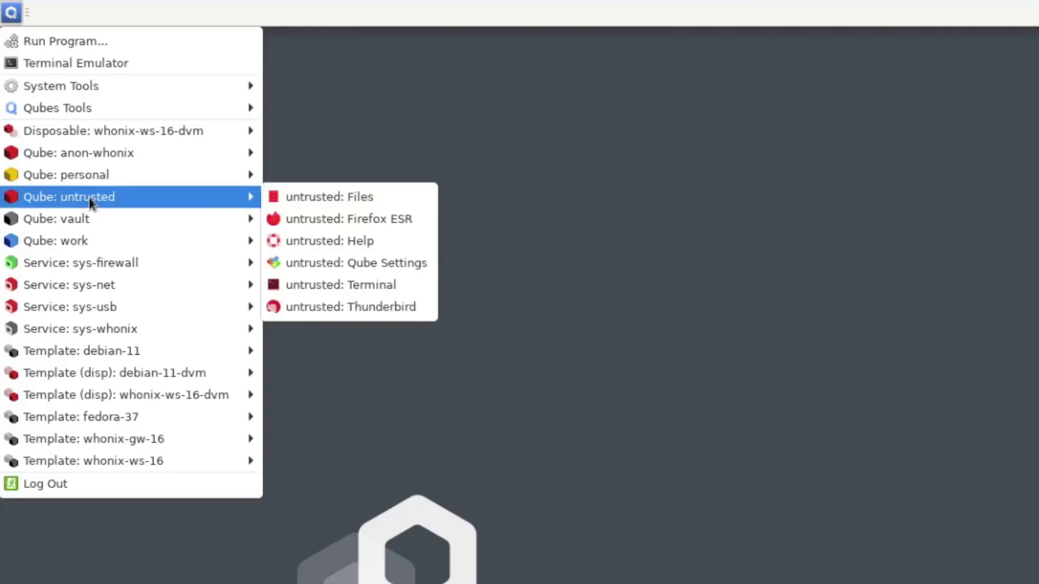
mouse_move(65, 226)
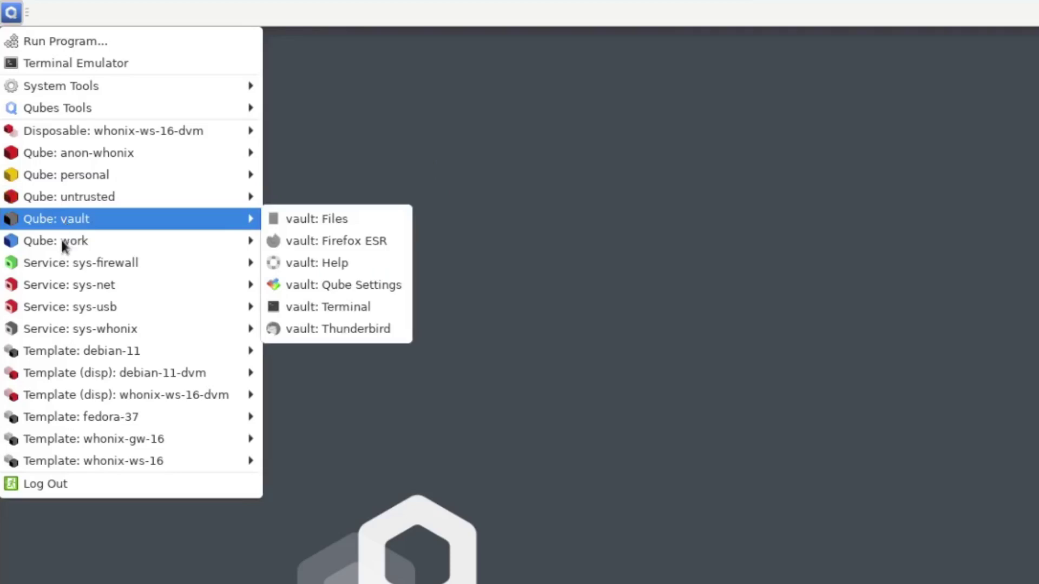
mouse_move(63, 244)
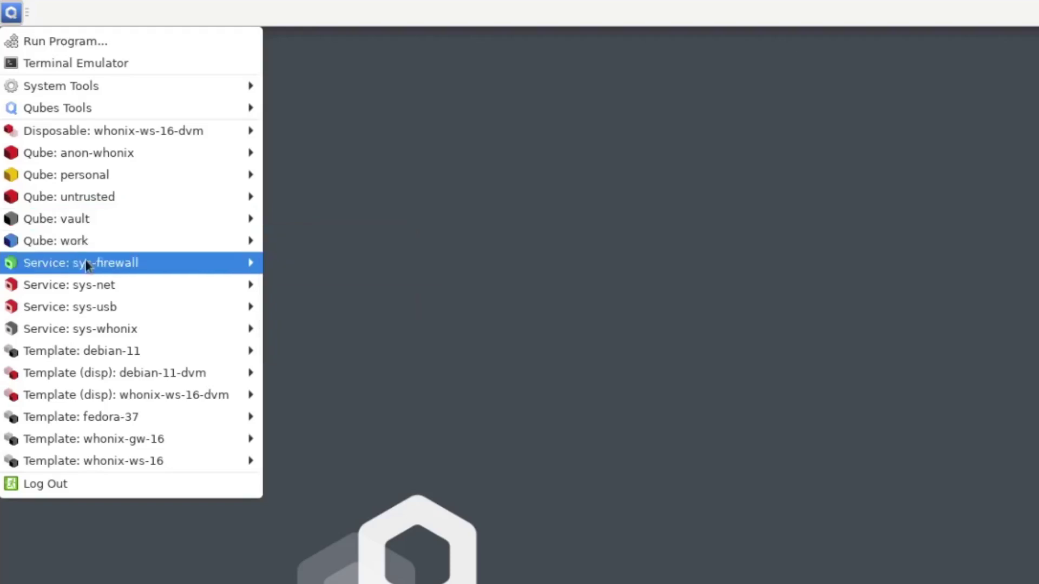
mouse_move(87, 265)
mouse_move(71, 286)
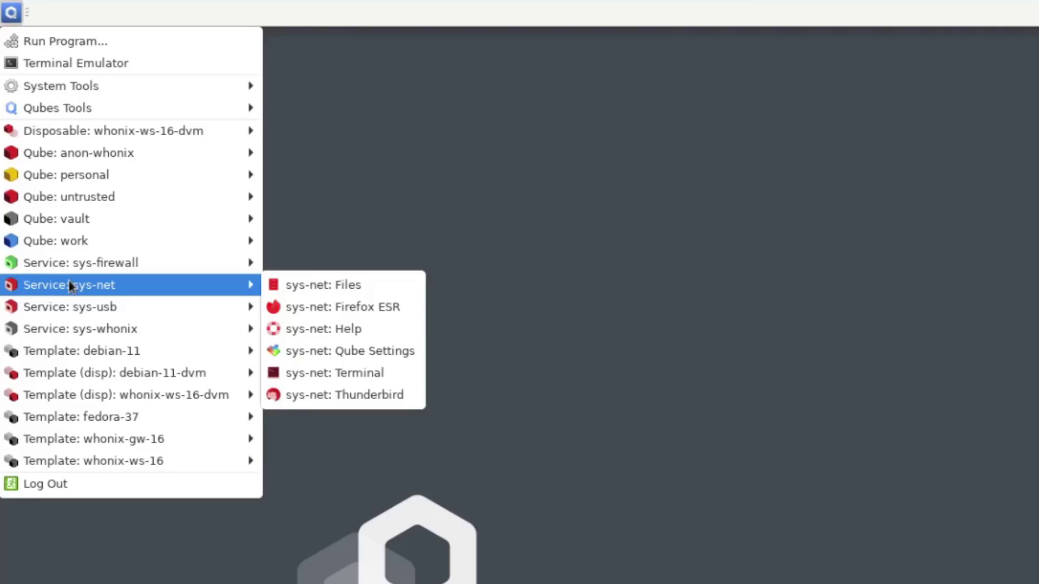
mouse_move(84, 306)
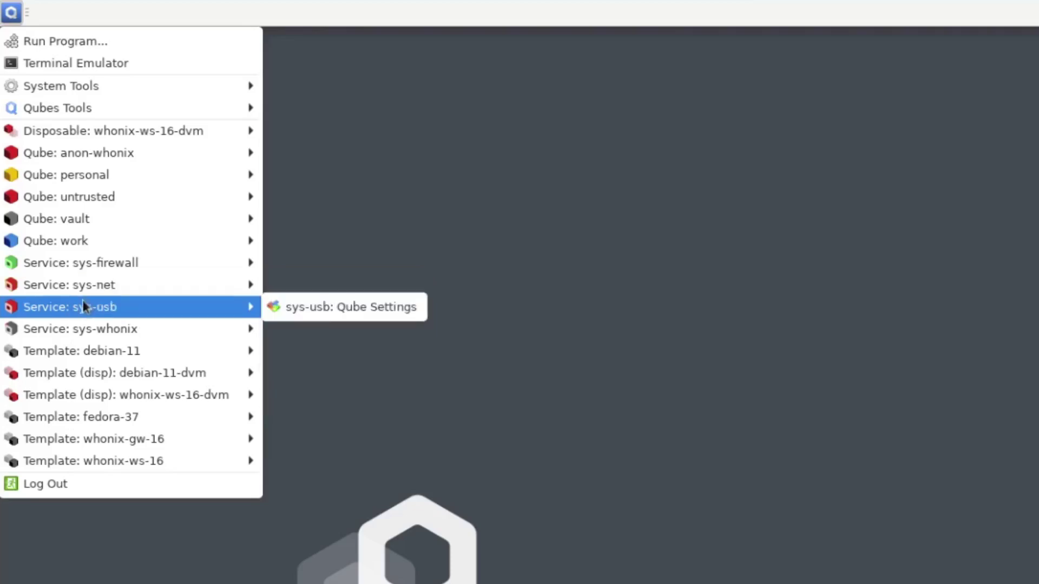
mouse_move(84, 331)
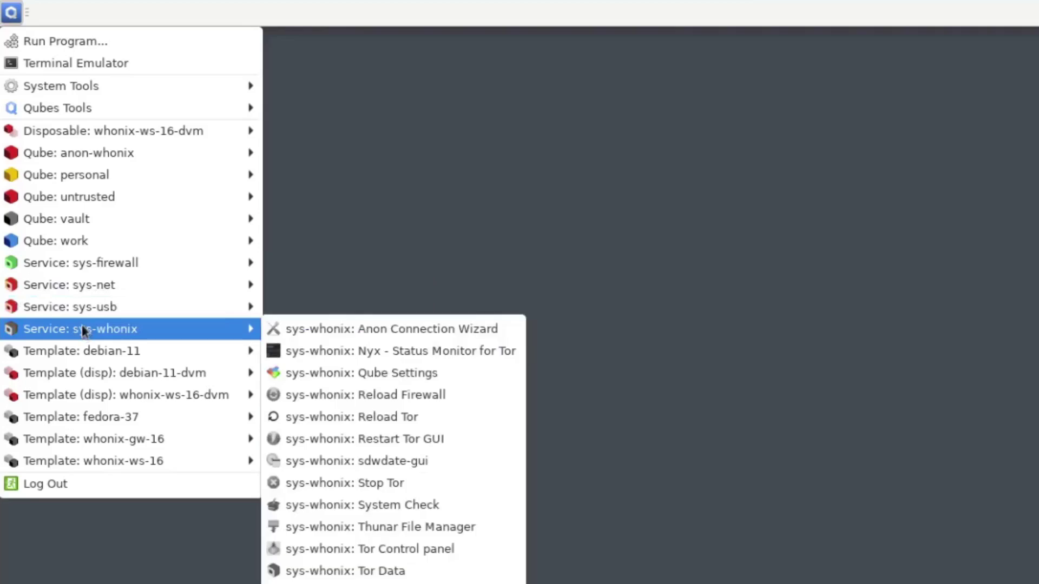
mouse_move(78, 351)
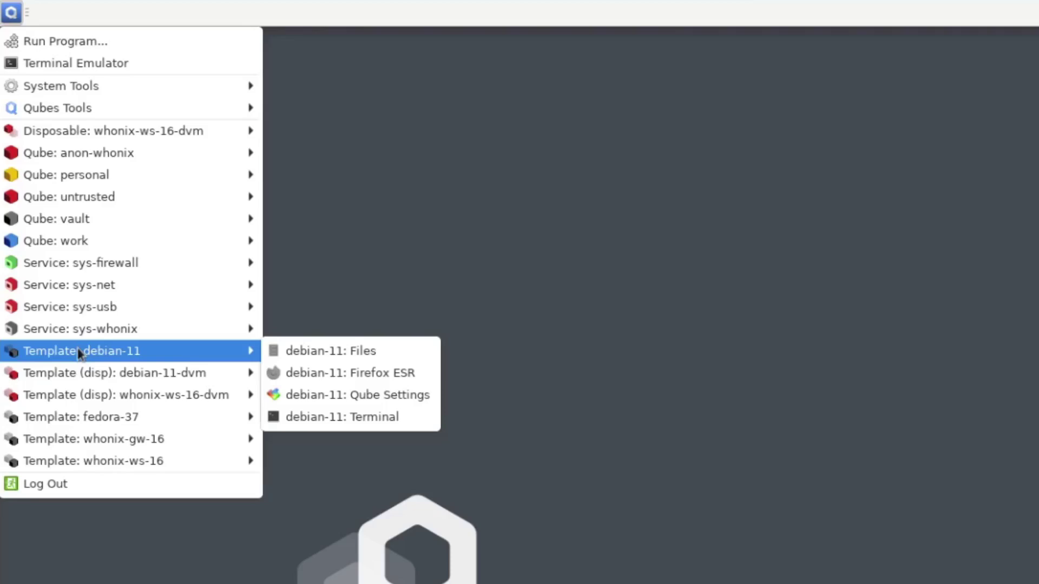
mouse_move(60, 376)
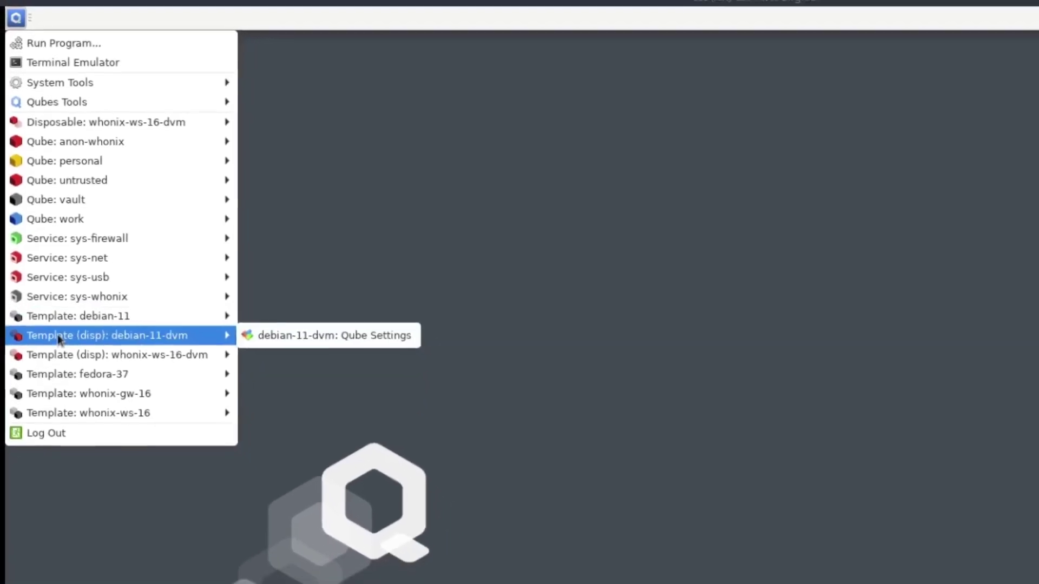
mouse_move(68, 354)
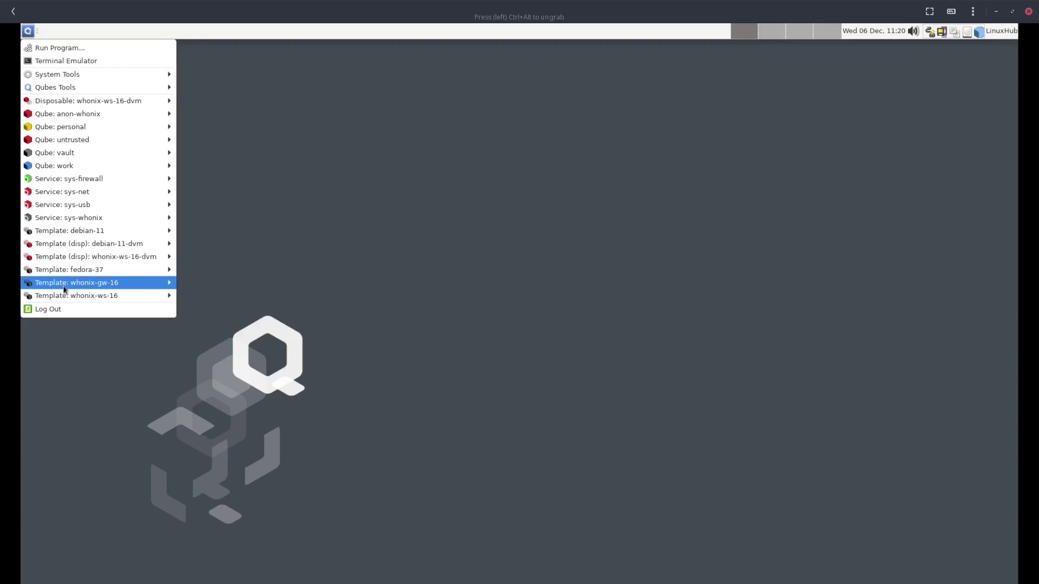
Launch a dom0 Terminal Emulator and close its About xfce4-terminal dialog
mouse_move(63, 289)
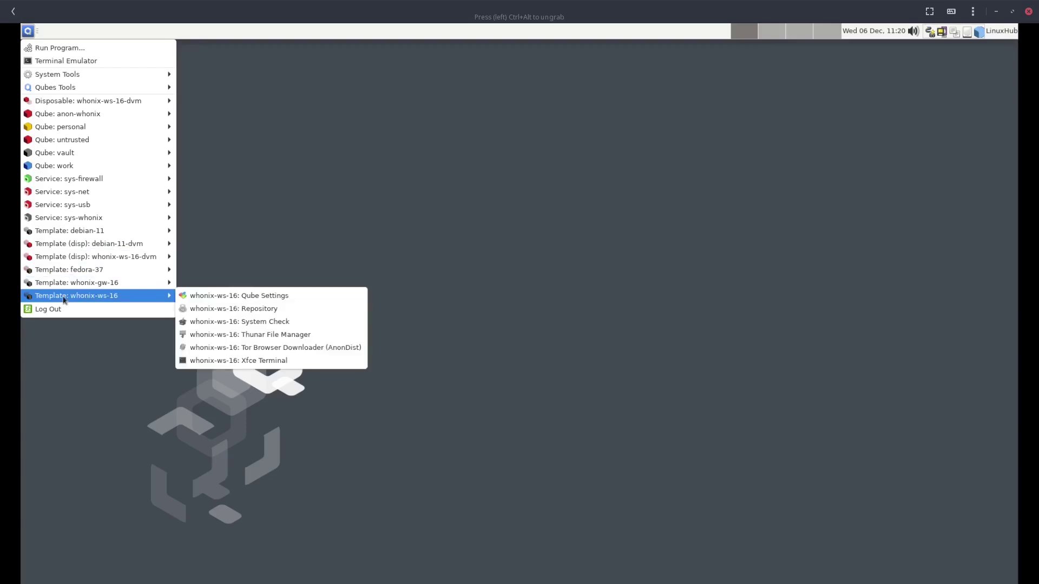
click(48, 62)
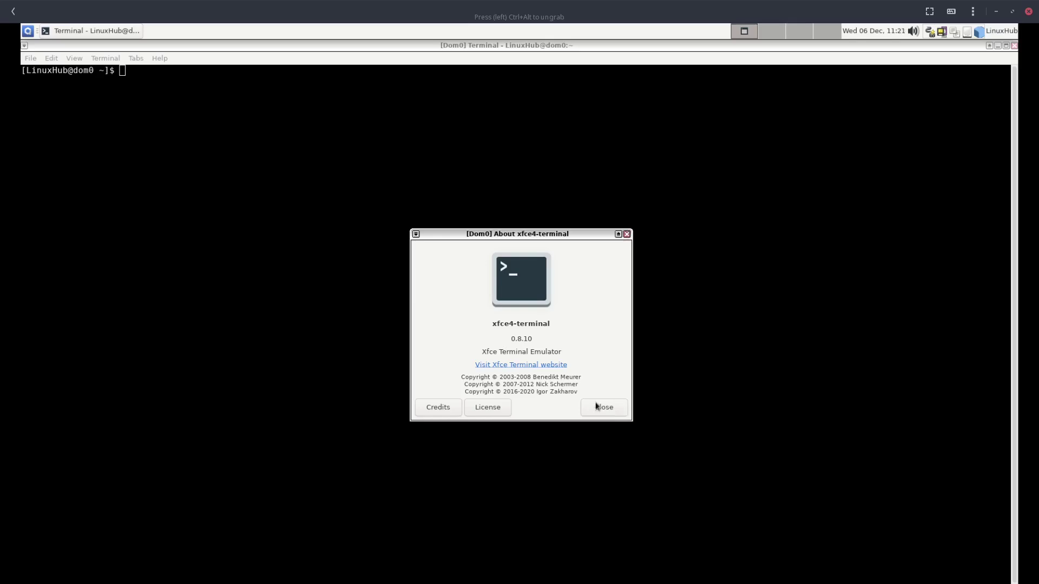
click(597, 407)
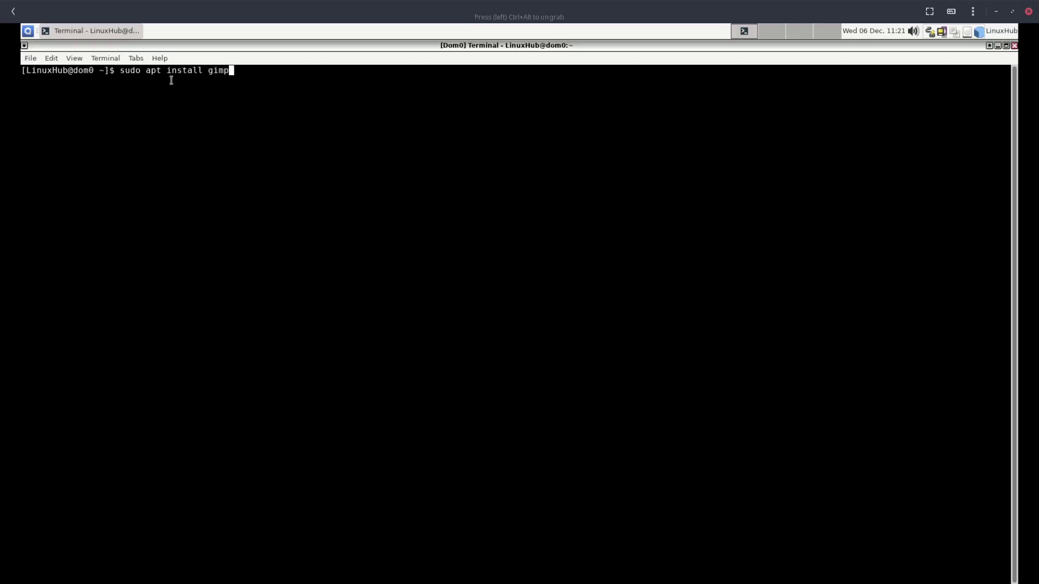
Try installing gimp in dom0 with apt, which is not found, then with sudo dnf install gimp, which finds no match
key(Return)
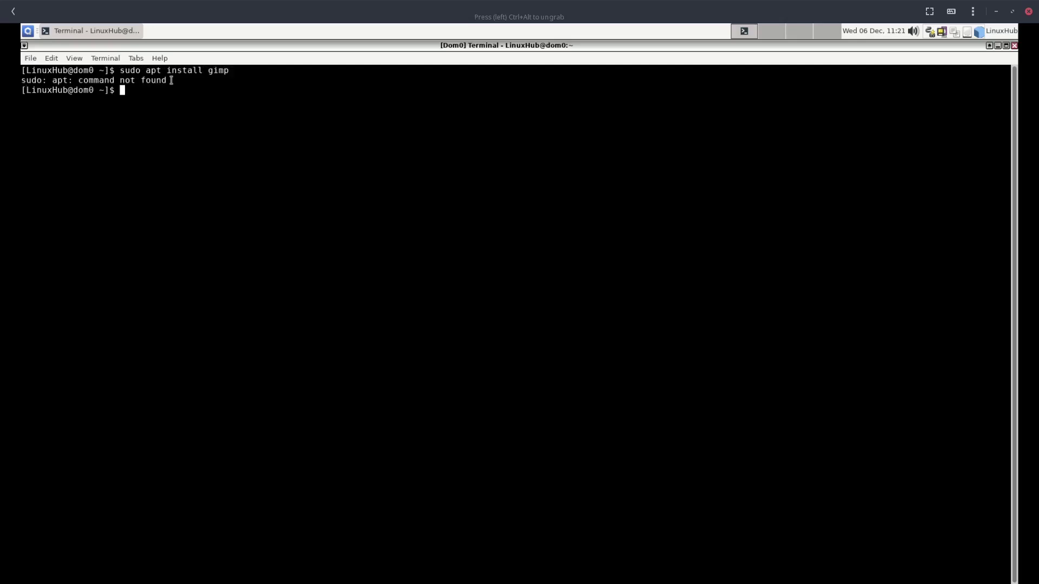
text(sudo dnf install gimp)
key(Return)
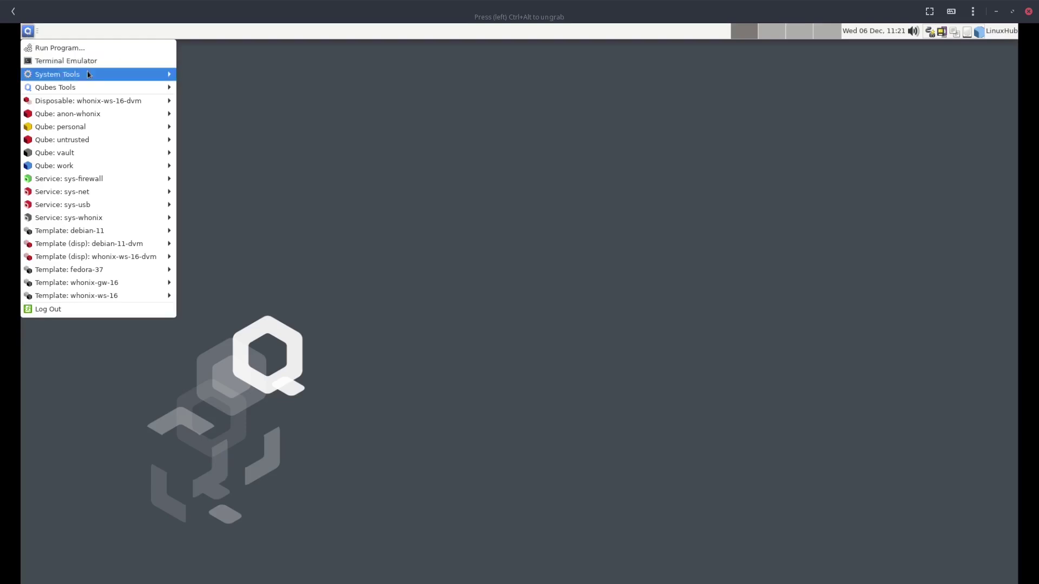
View the About Xfce information from System Tools, then close it
mouse_move(88, 74)
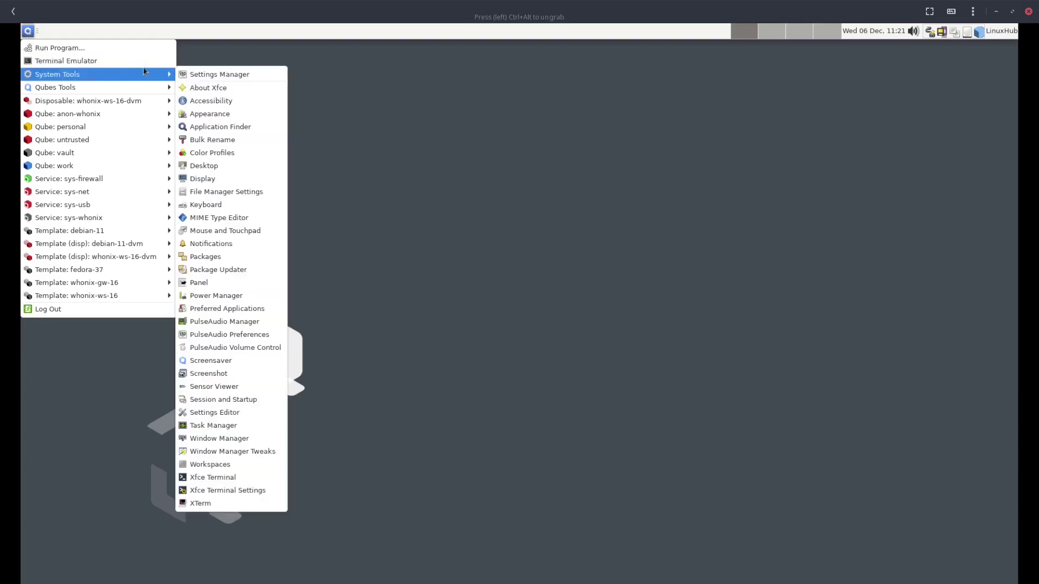
click(202, 87)
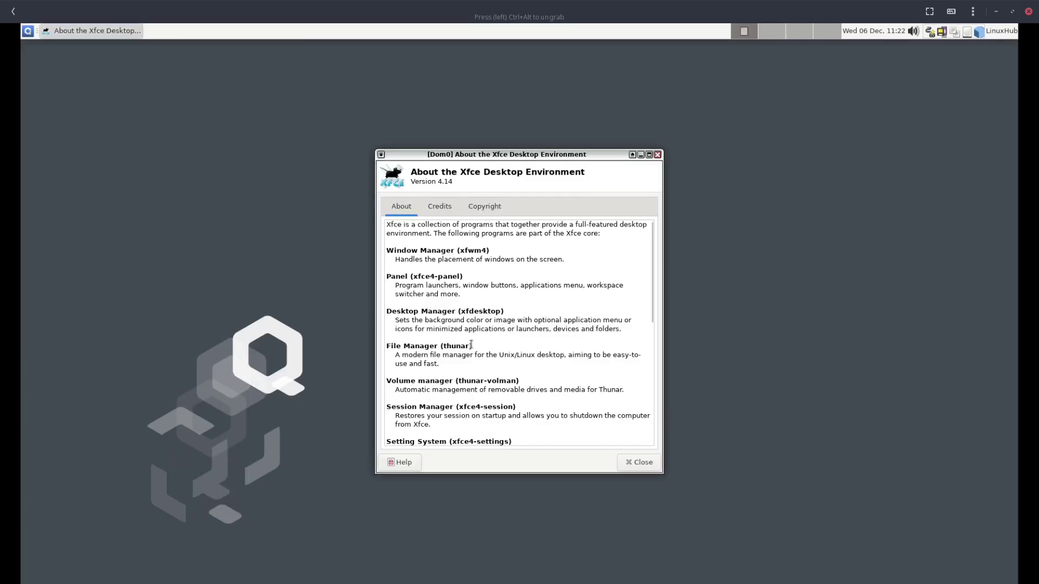
scroll(472, 342, down, 2)
scroll(471, 343, up, 2)
click(656, 156)
Launch Appearance settings from the System Tools menu
click(28, 31)
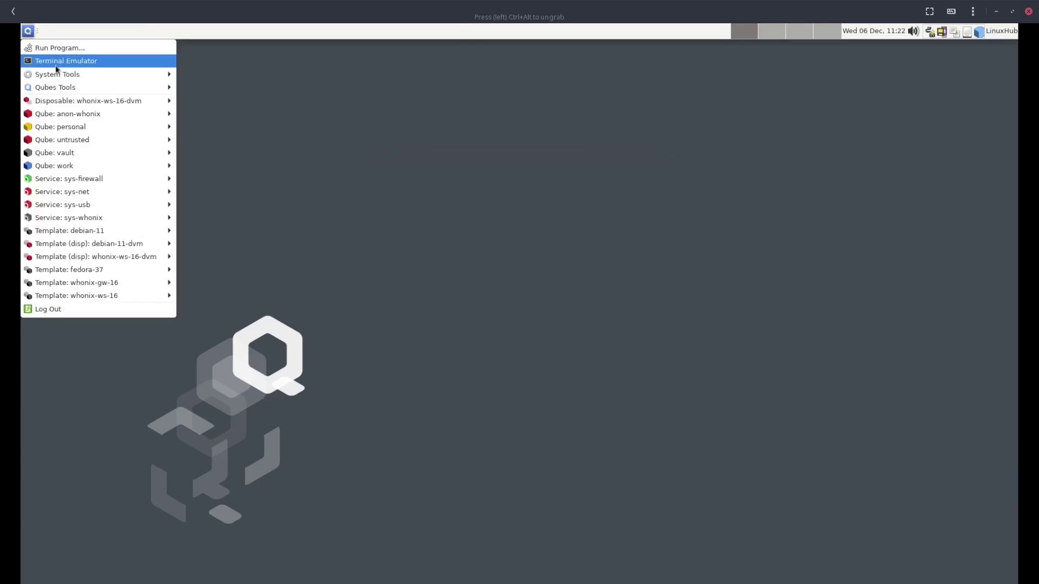
mouse_move(56, 70)
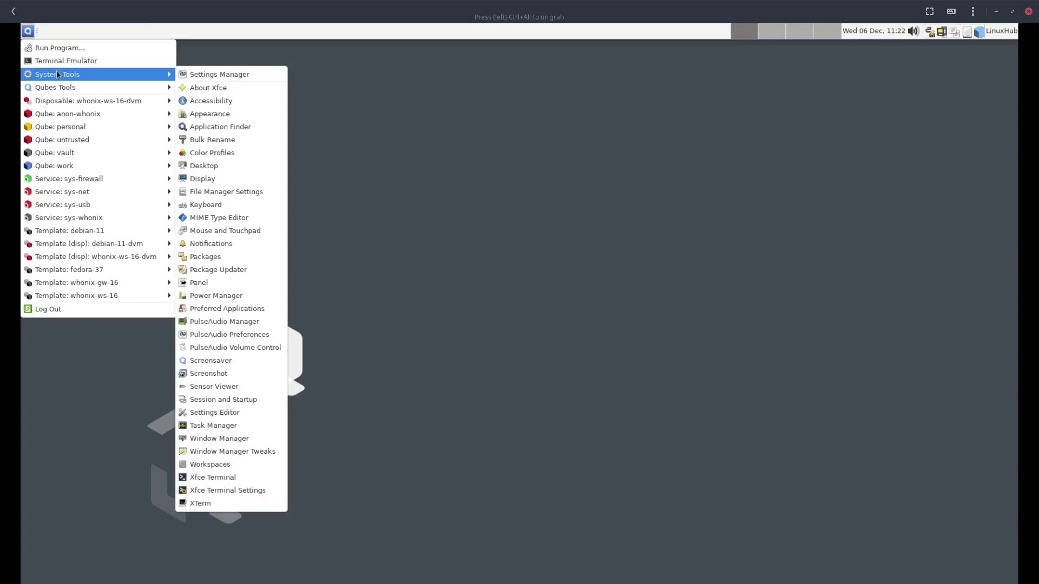
click(206, 115)
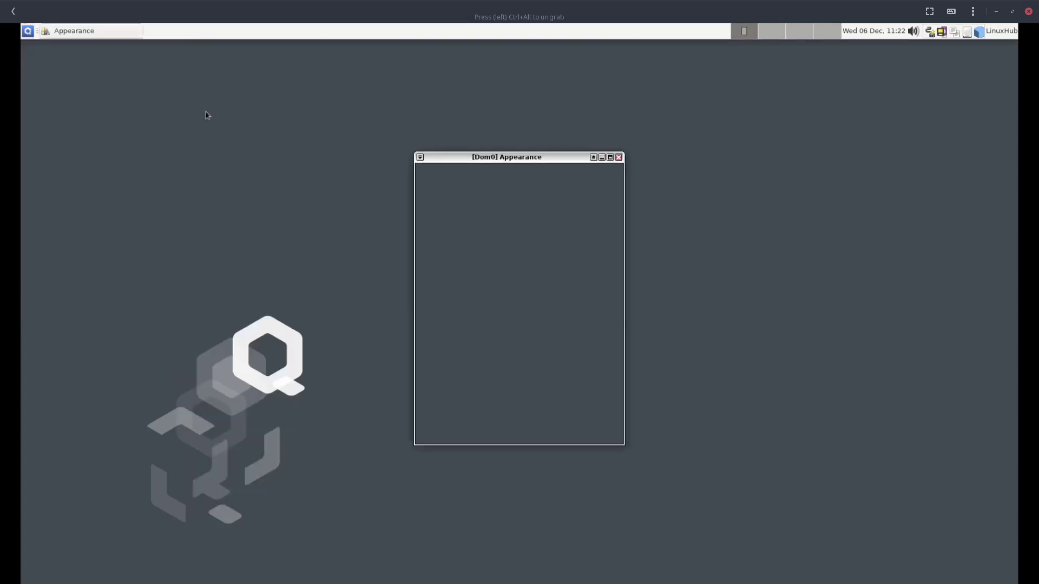
Move the Appearance window to the top right and show the System Tools menu list
drag(573, 157, 891, 72)
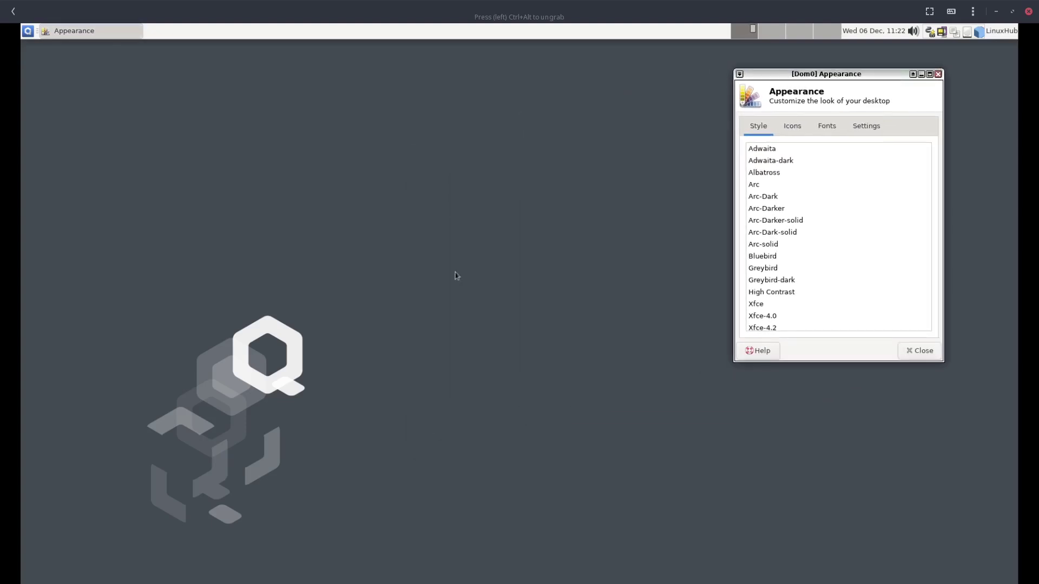
click(26, 32)
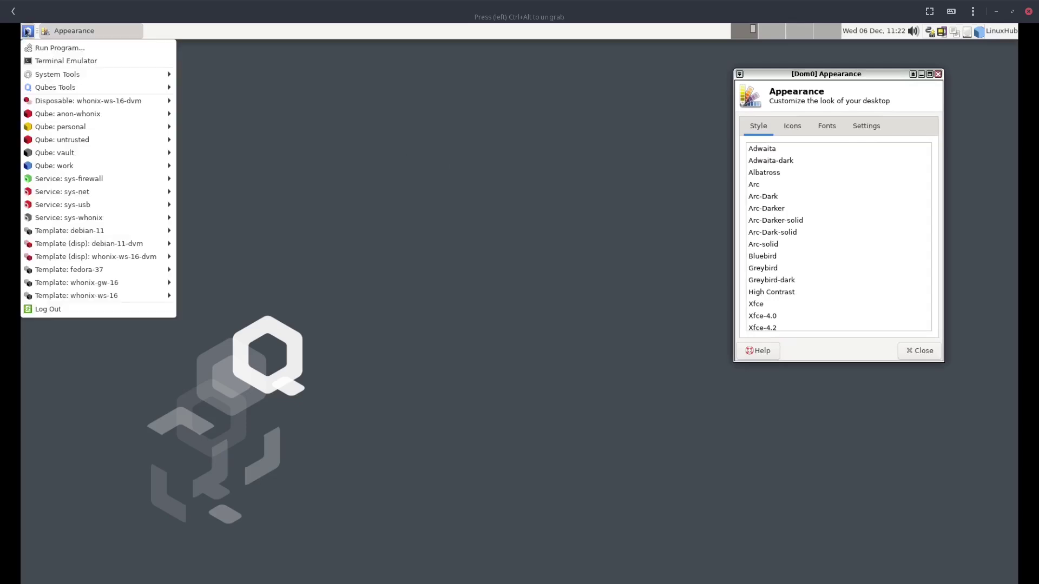
mouse_move(128, 73)
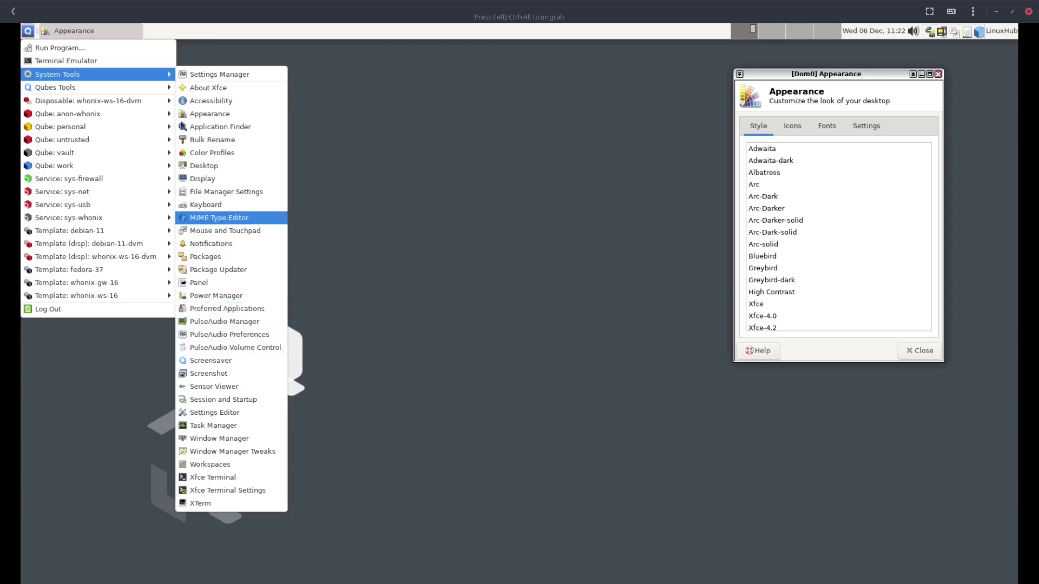
mouse_move(90, 90)
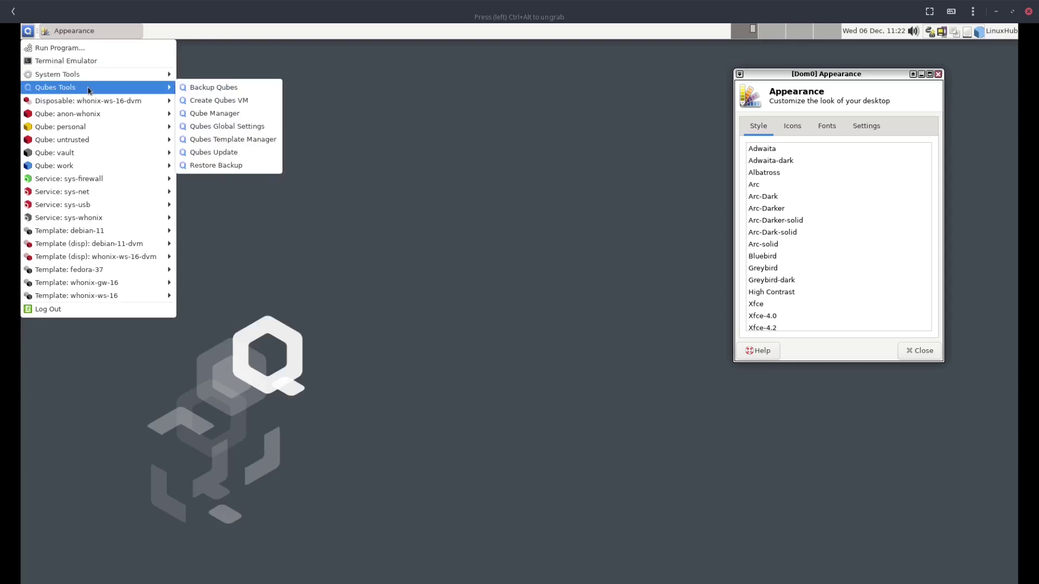
mouse_move(64, 74)
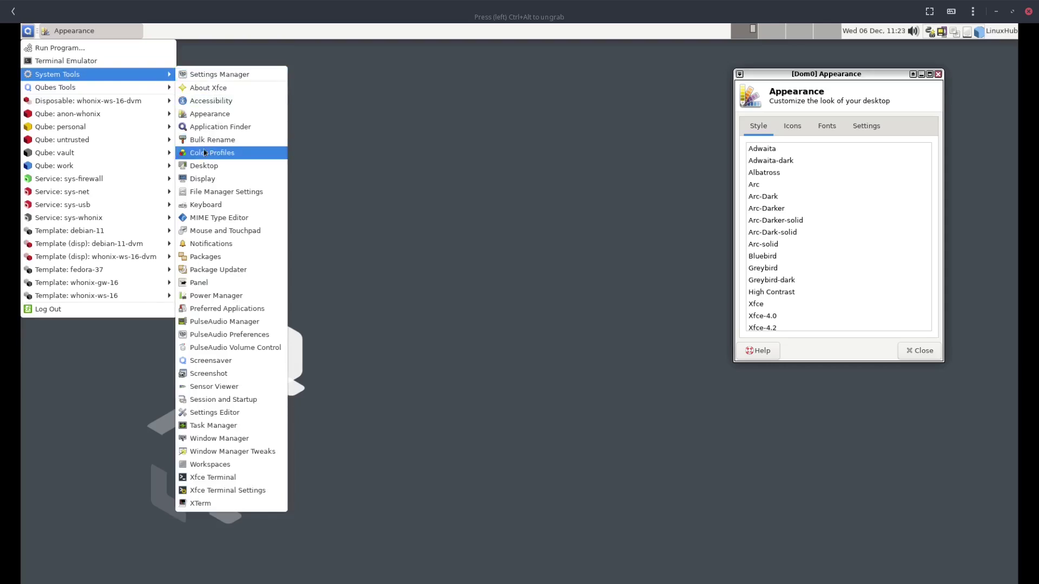
Glance at Bulk Rename, then create 'New Folder' on the desktop and open it in the file manager
click(196, 142)
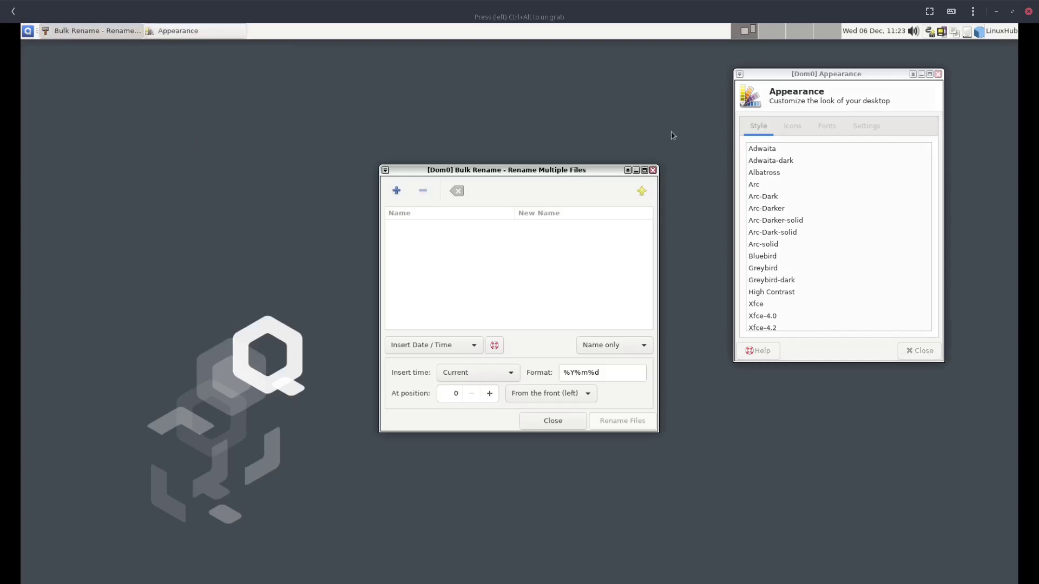
click(653, 170)
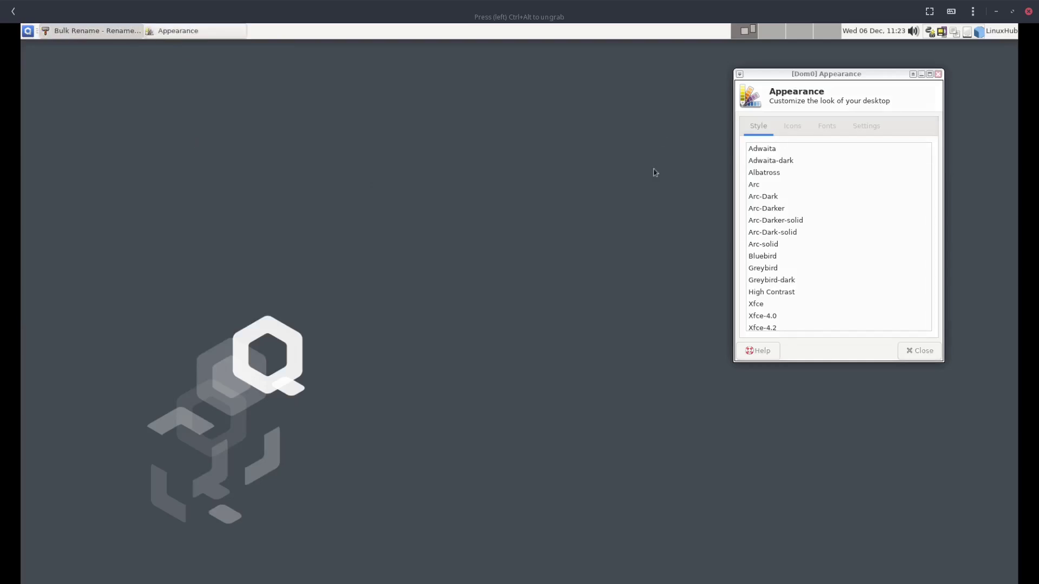
right_click(98, 249)
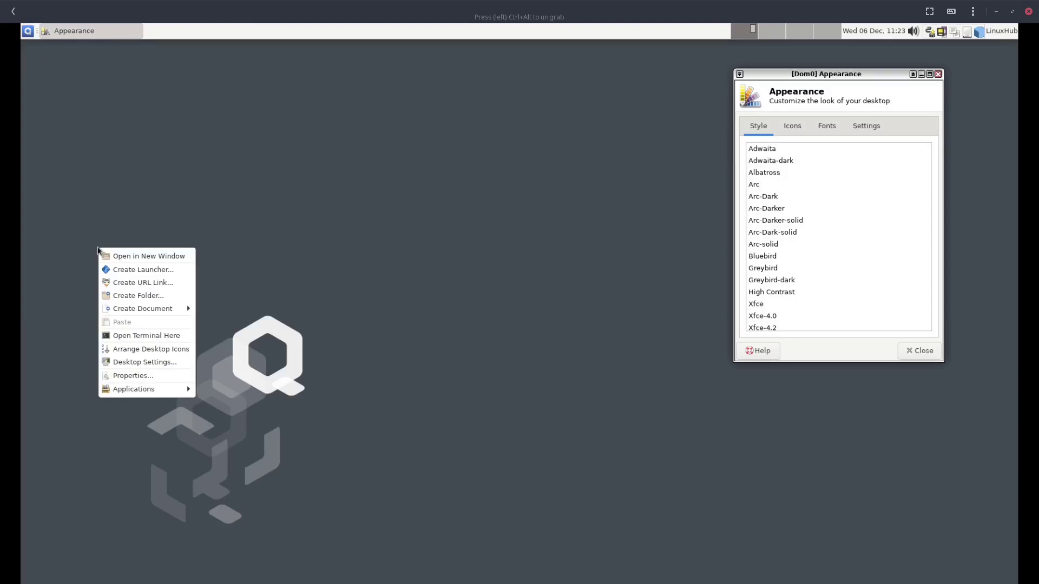
click(134, 296)
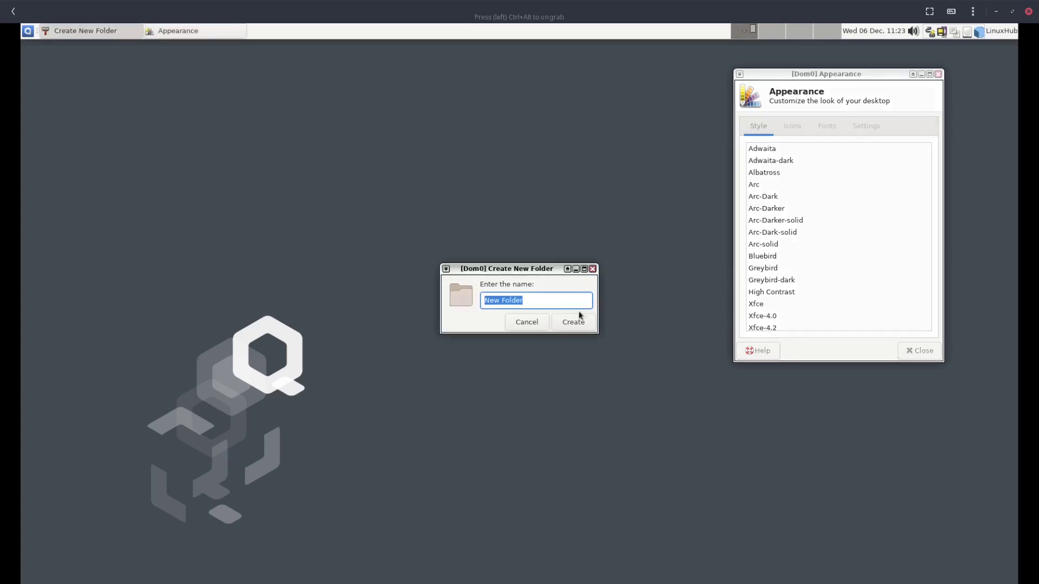
click(575, 322)
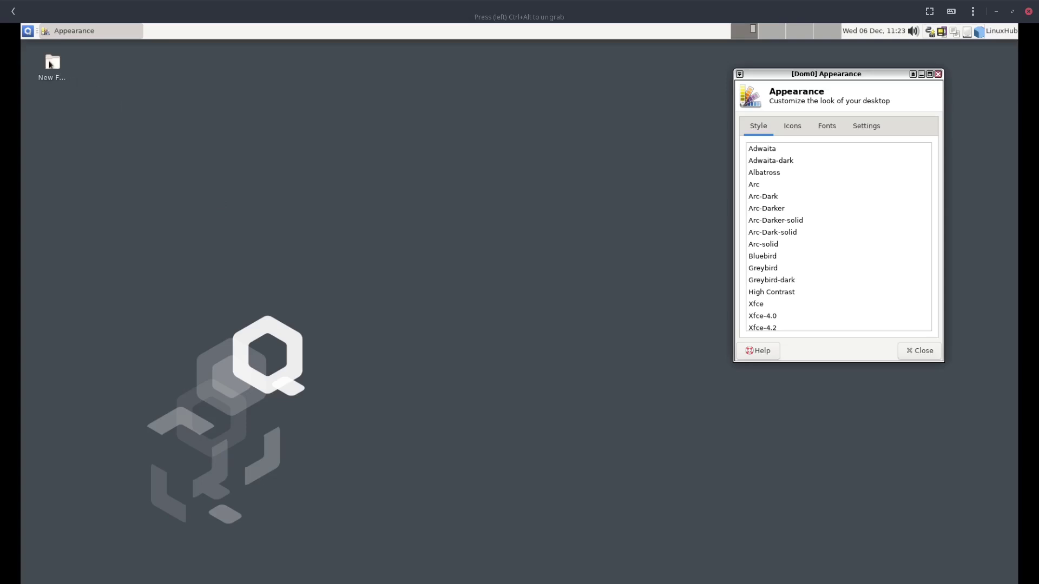
click(50, 65)
double_click(50, 64)
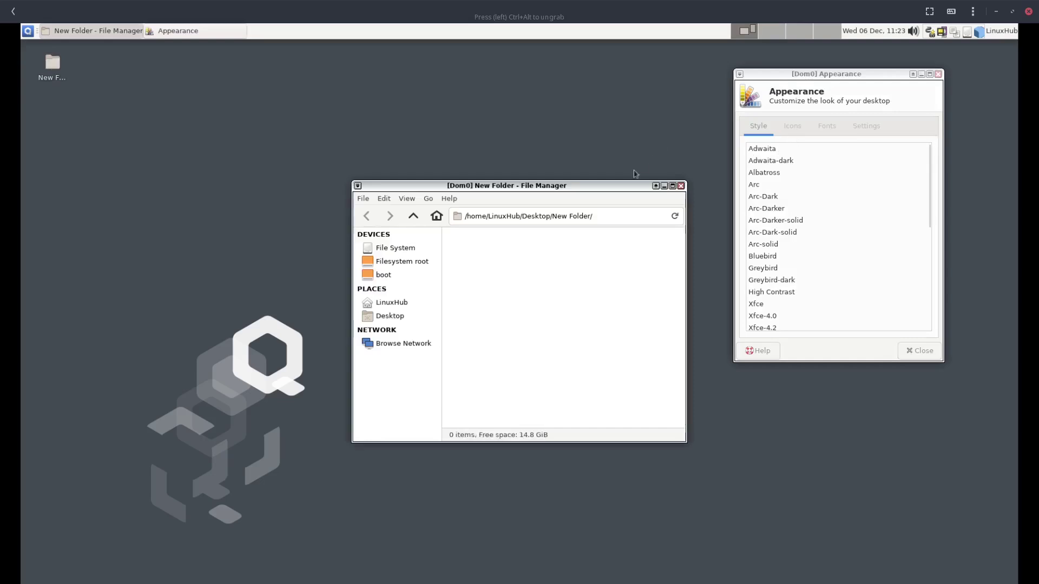
Move the New Folder window up-left and view Thunar's About dialog (version 1.8.16), then close it
drag(615, 190, 484, 128)
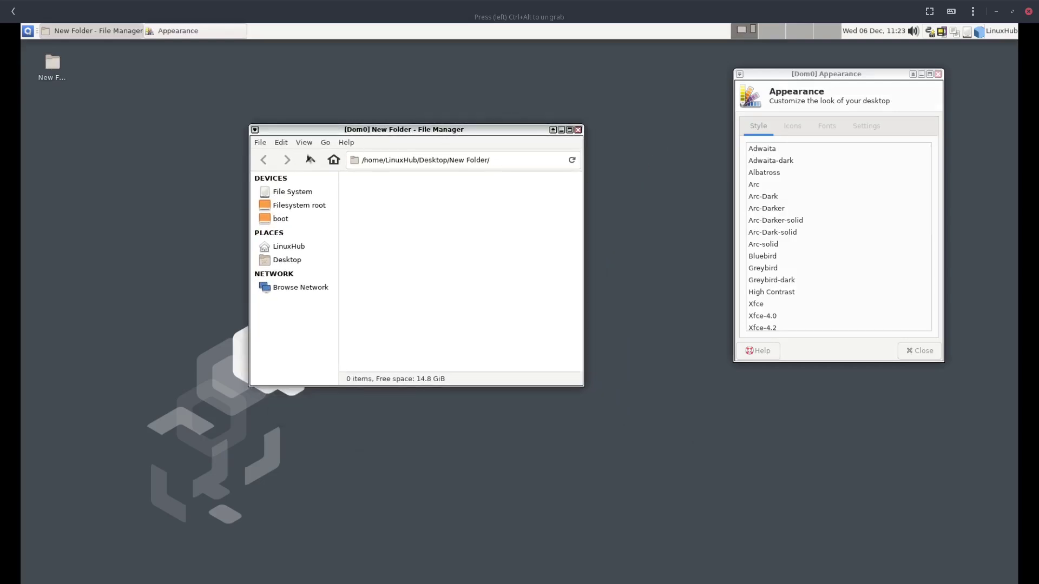
click(344, 145)
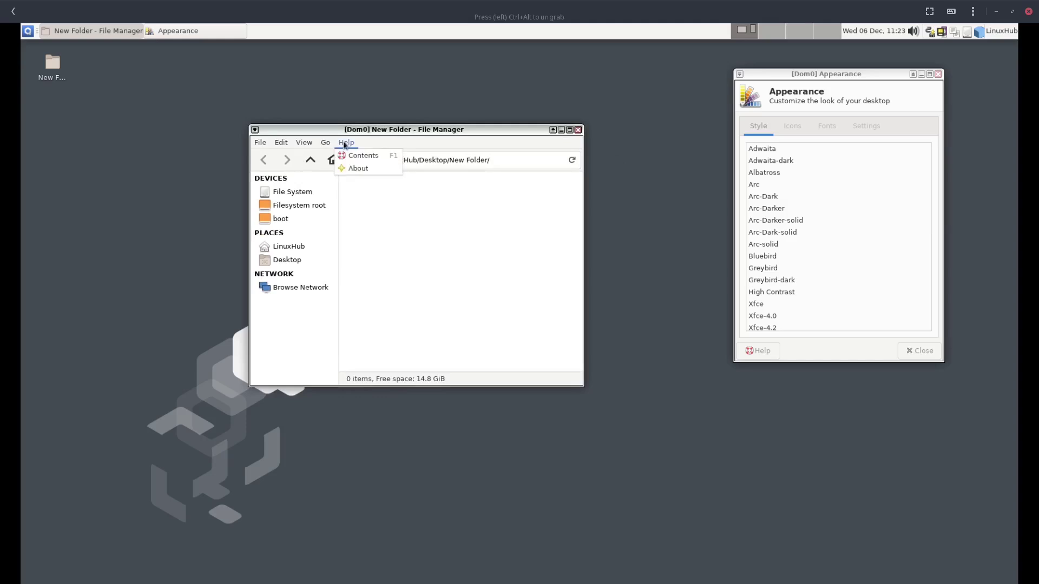
click(355, 169)
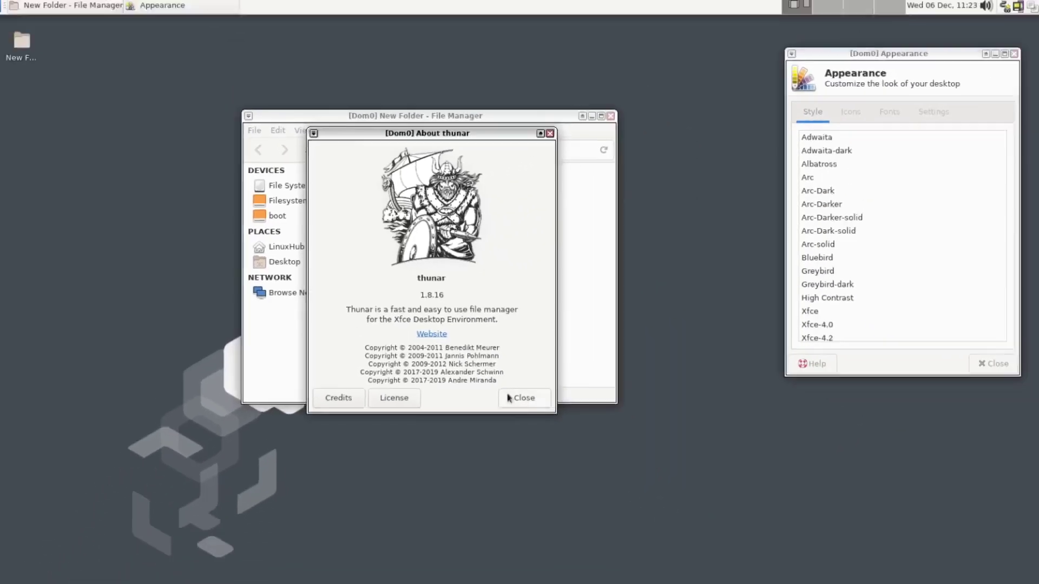
click(508, 398)
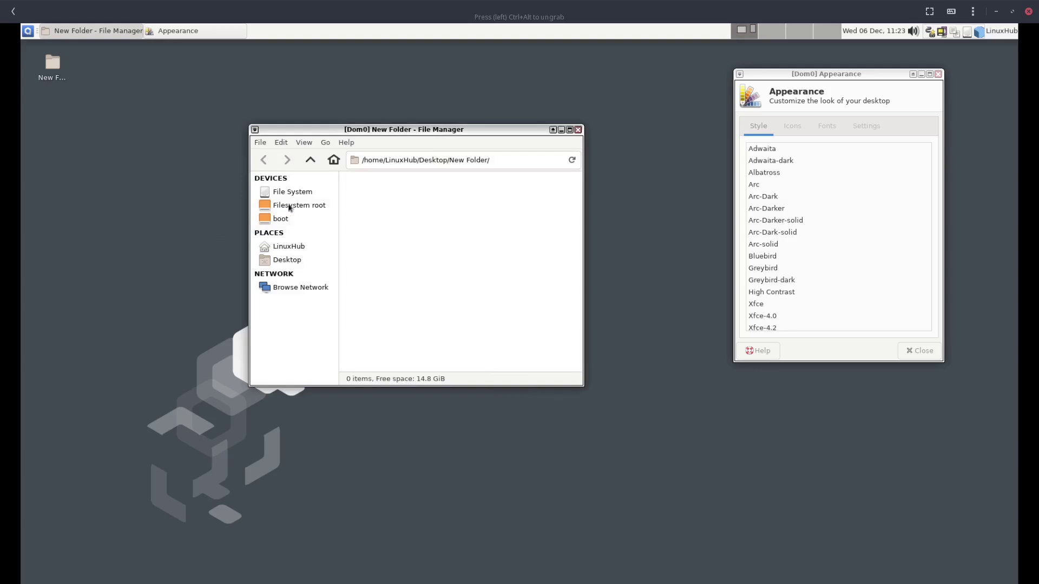
Preview the Adwaita, Albatross, Arc variants, Bluebird, High Contrast and Xfce window styles
click(760, 150)
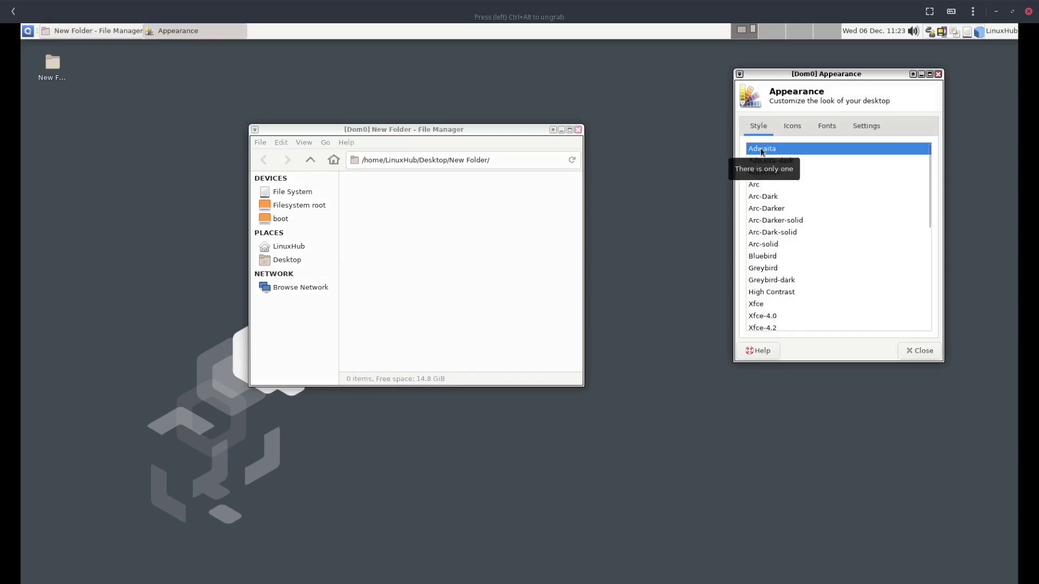
click(813, 163)
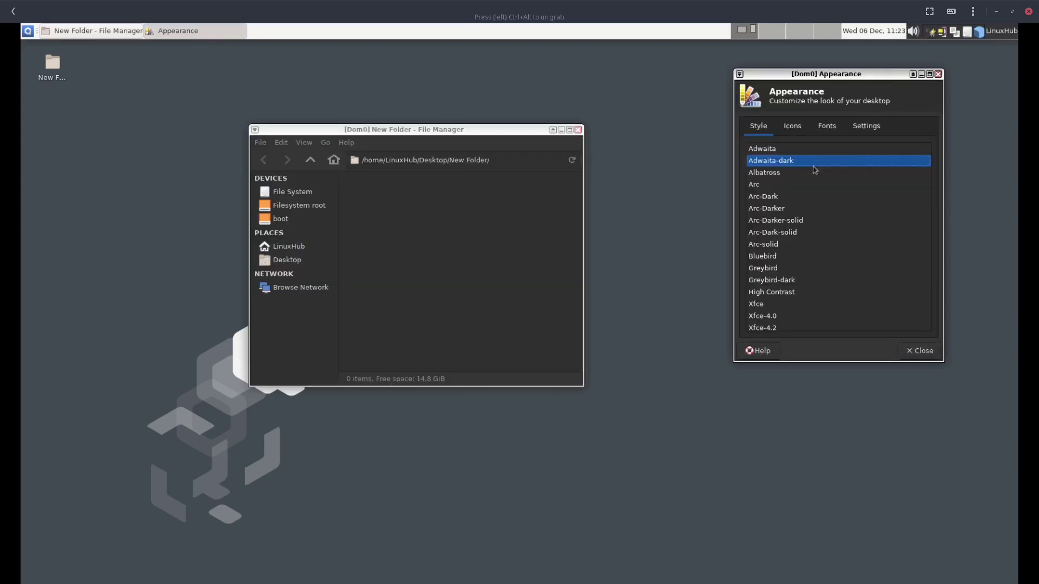
click(814, 171)
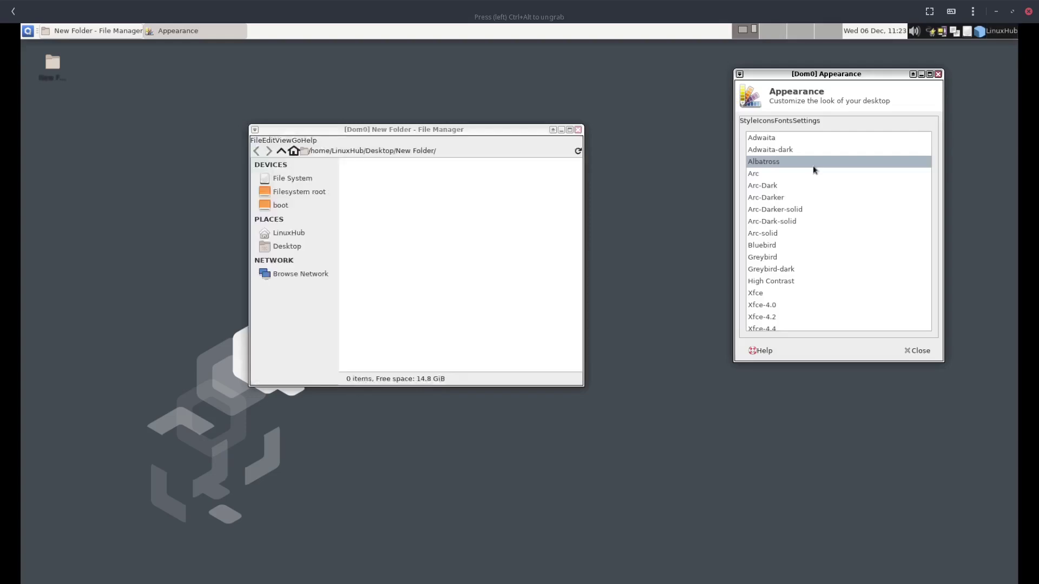
click(813, 171)
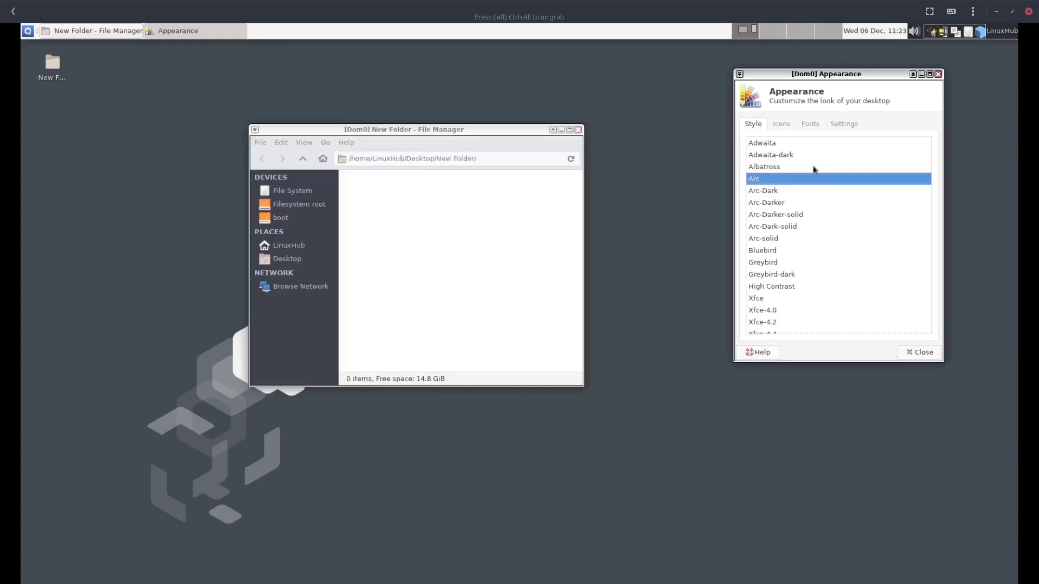
key(Down)
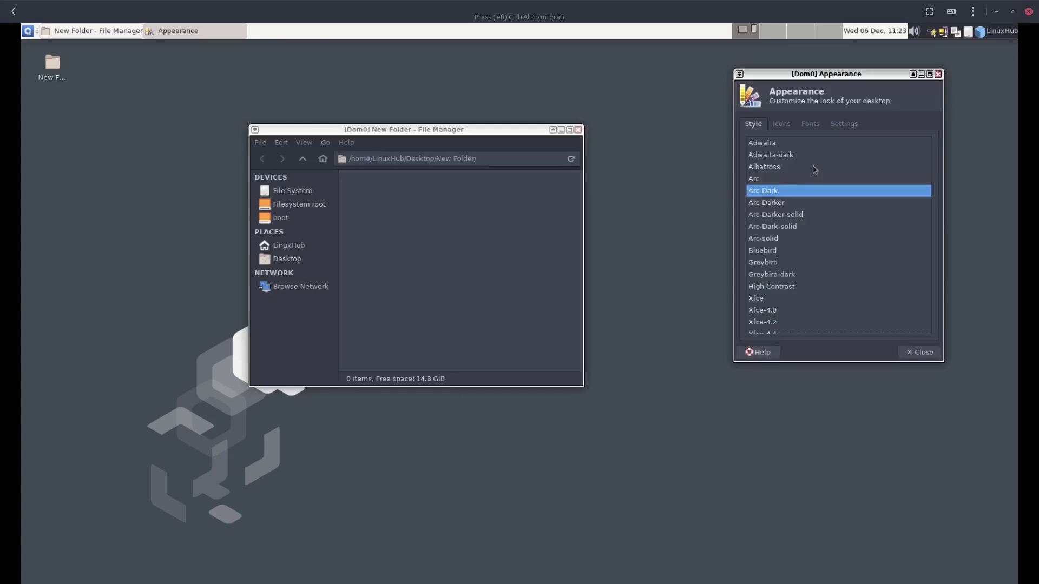
key(Down)
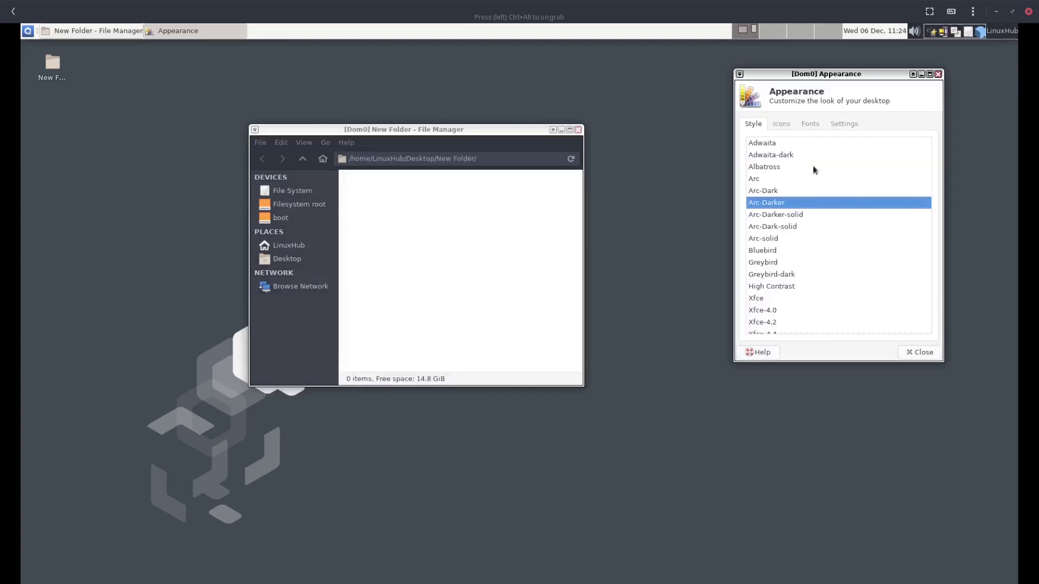
key(Down)
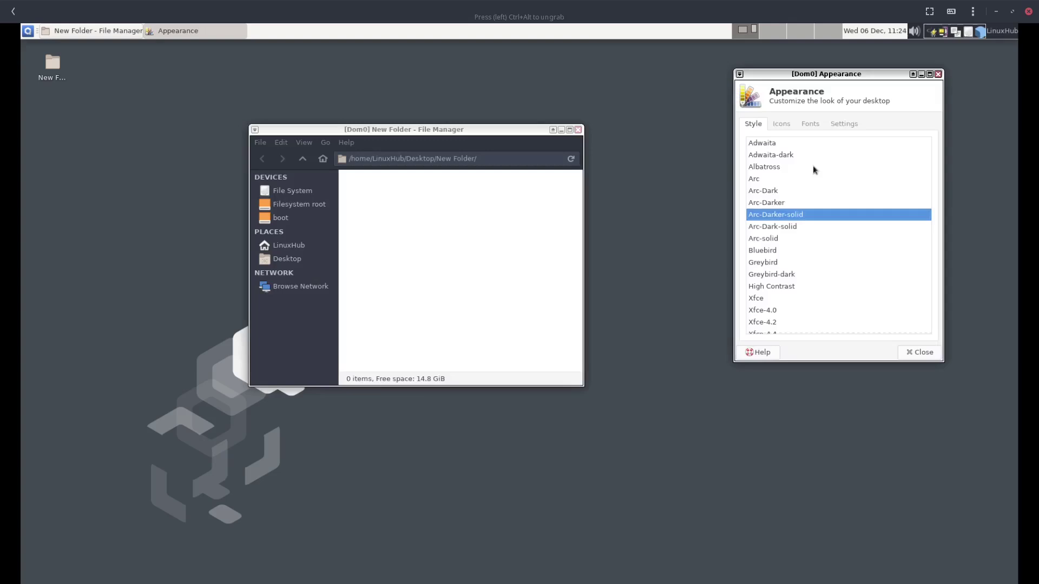
key(Down)
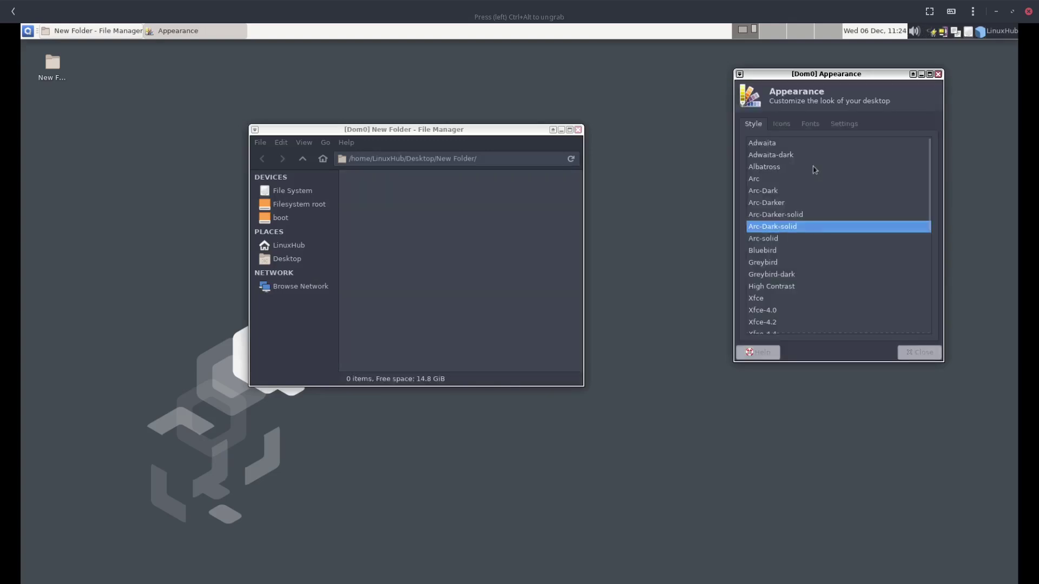
key(Down)
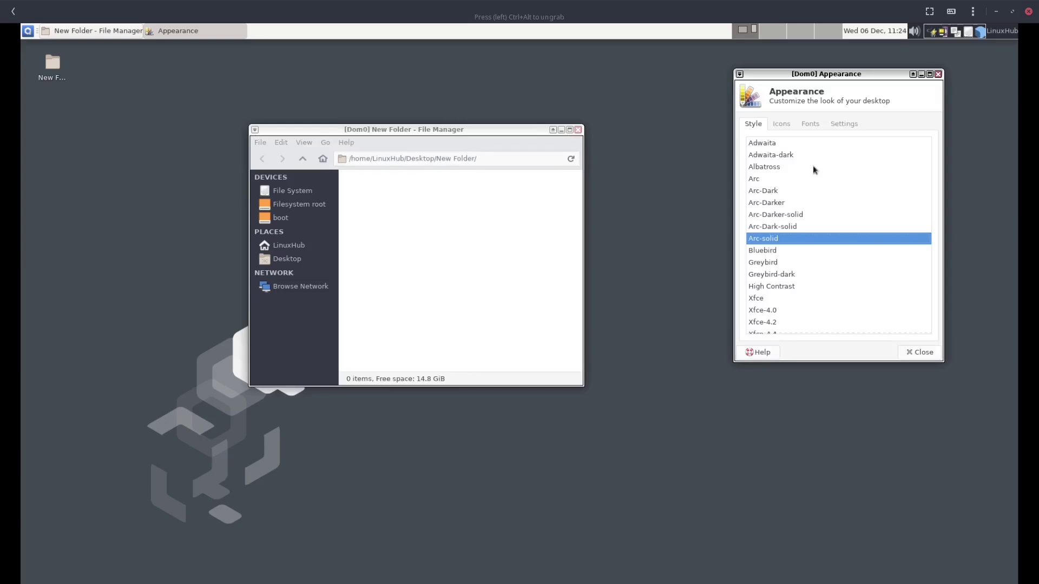
key(Down)
key(Down)
key(Down)
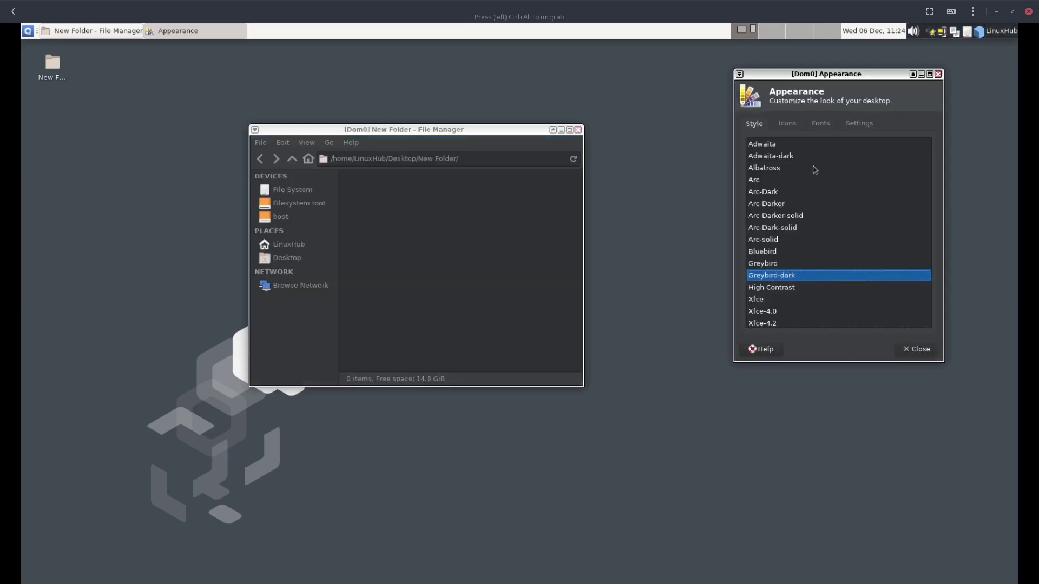
key(Down)
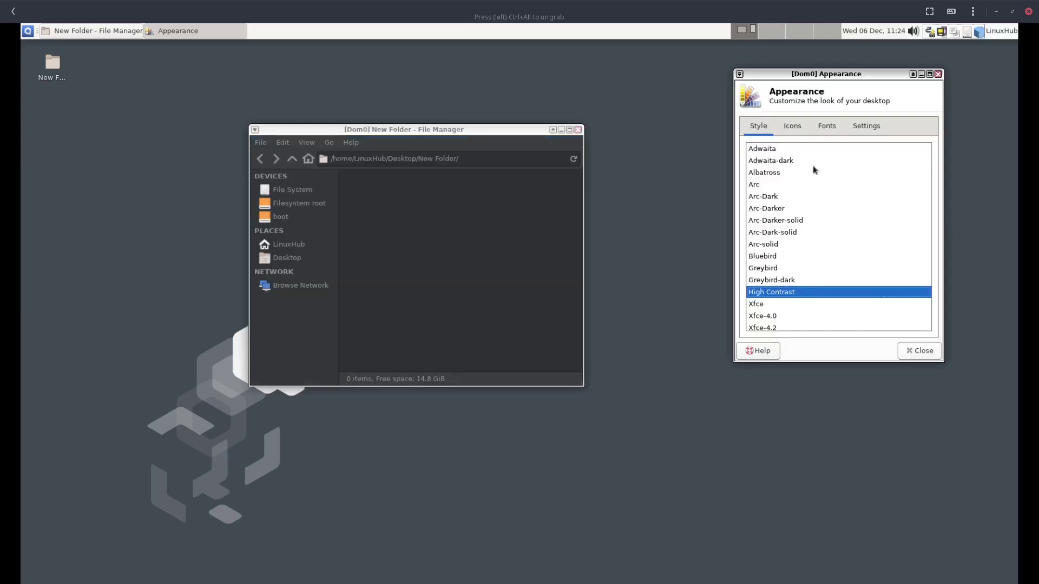
key(Down)
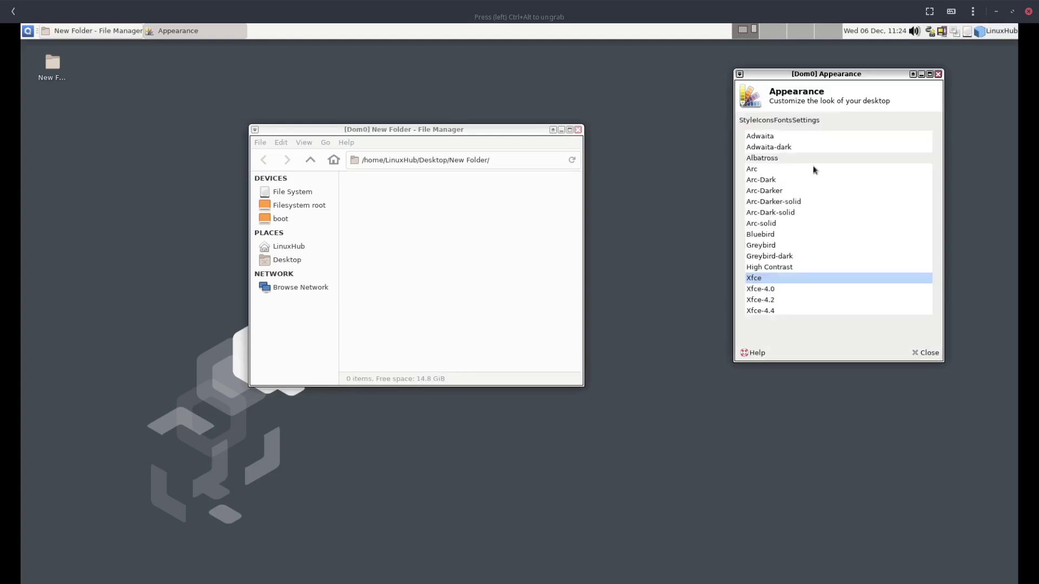
key(Down)
key(Down)
key(Down)
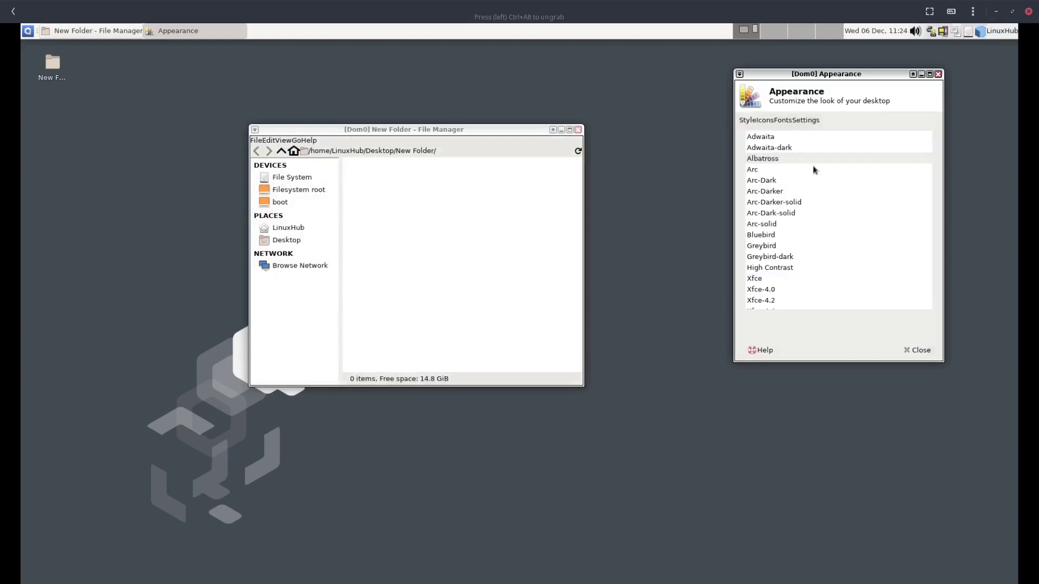
key(Down)
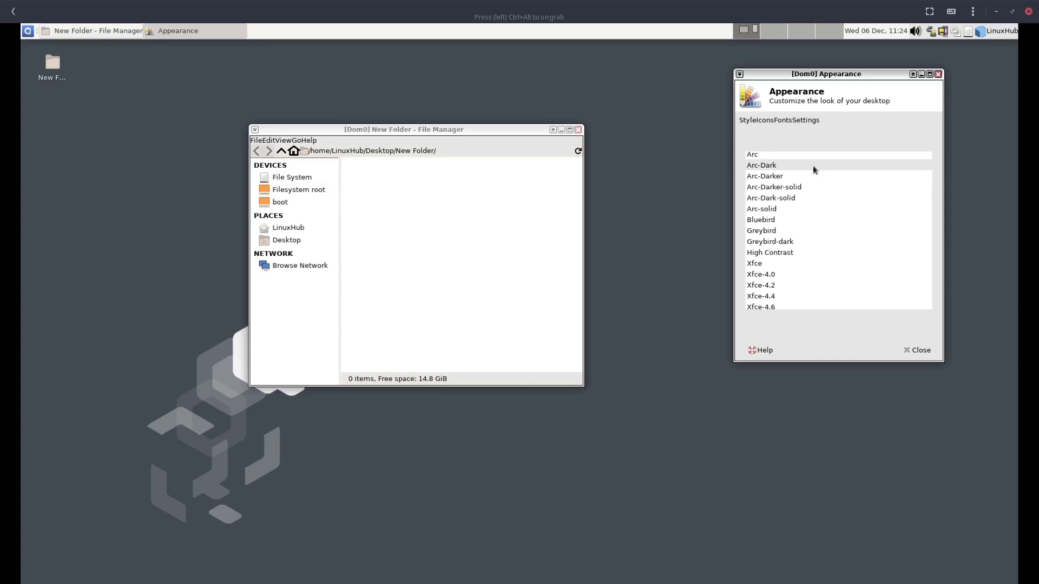
Compare Arc-Dark-solid, Arc-solid, Greybird, High Contrast and Xfce-dawn, then apply Adwaita-dark
scroll(813, 167, down, 2)
click(813, 166)
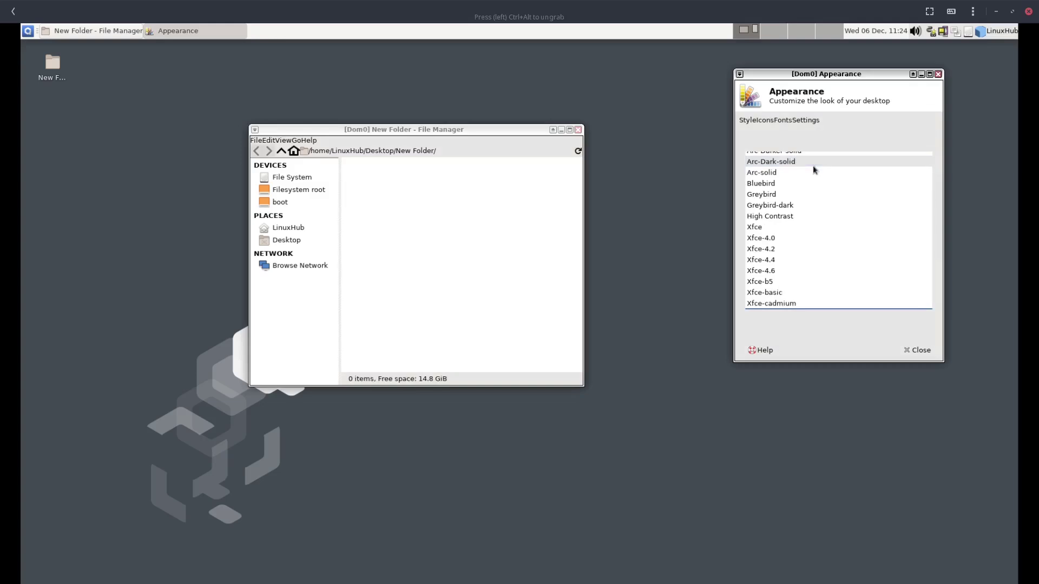
scroll(813, 169, down, 1)
click(813, 169)
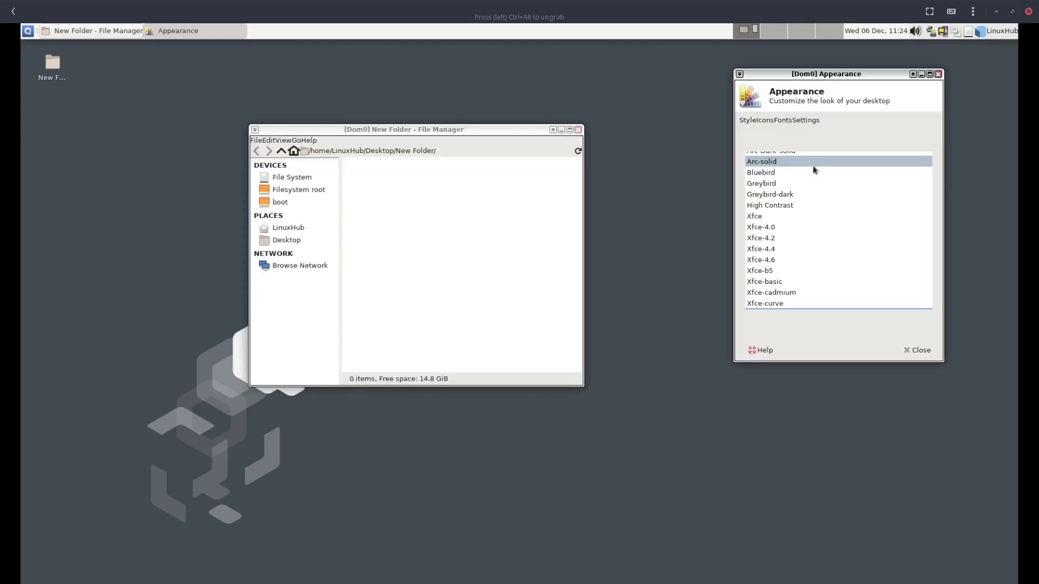
click(826, 184)
click(840, 207)
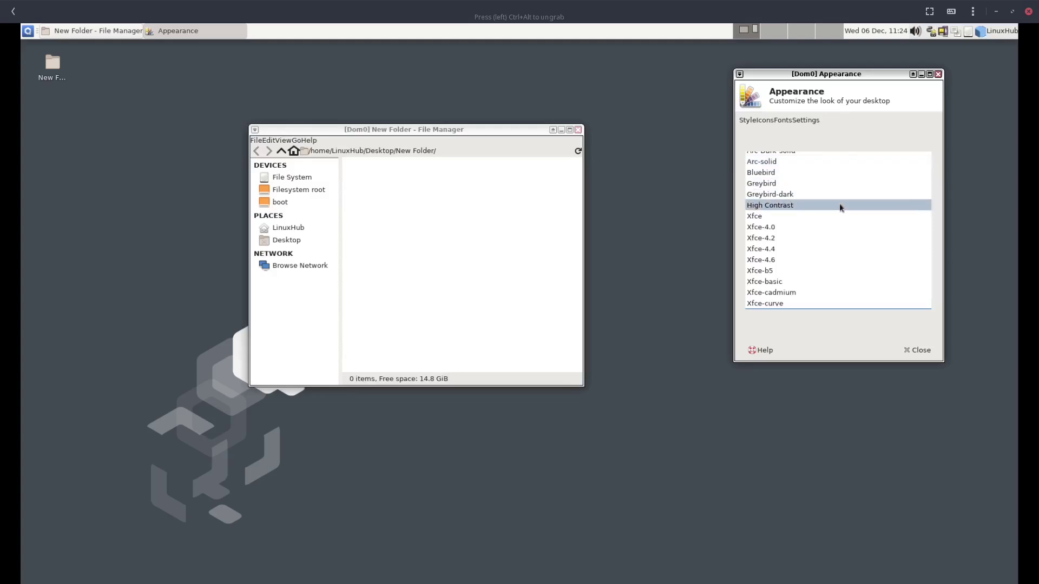
scroll(842, 215, down, 1)
click(887, 287)
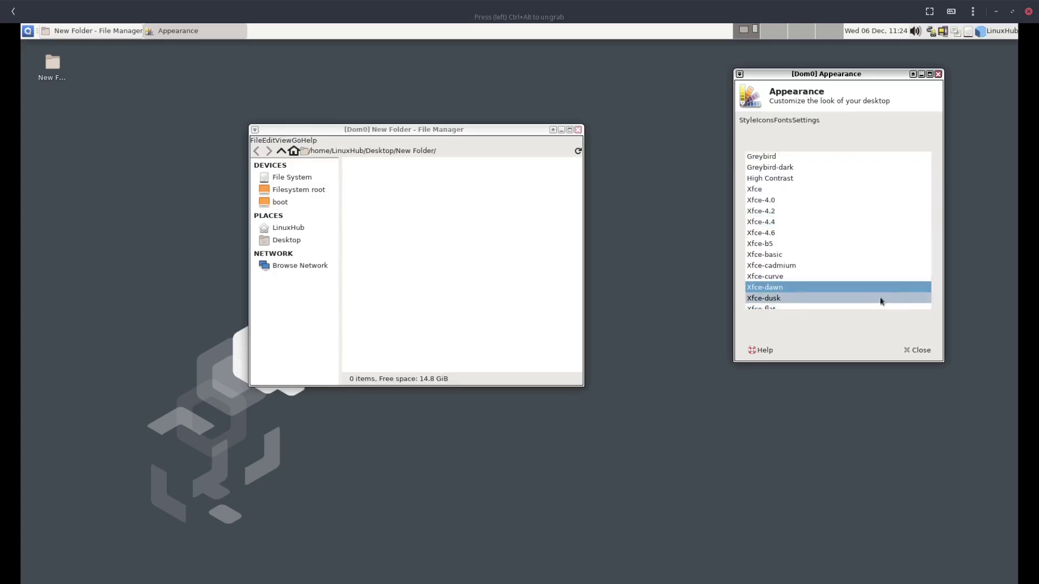
scroll(854, 300, down, 3)
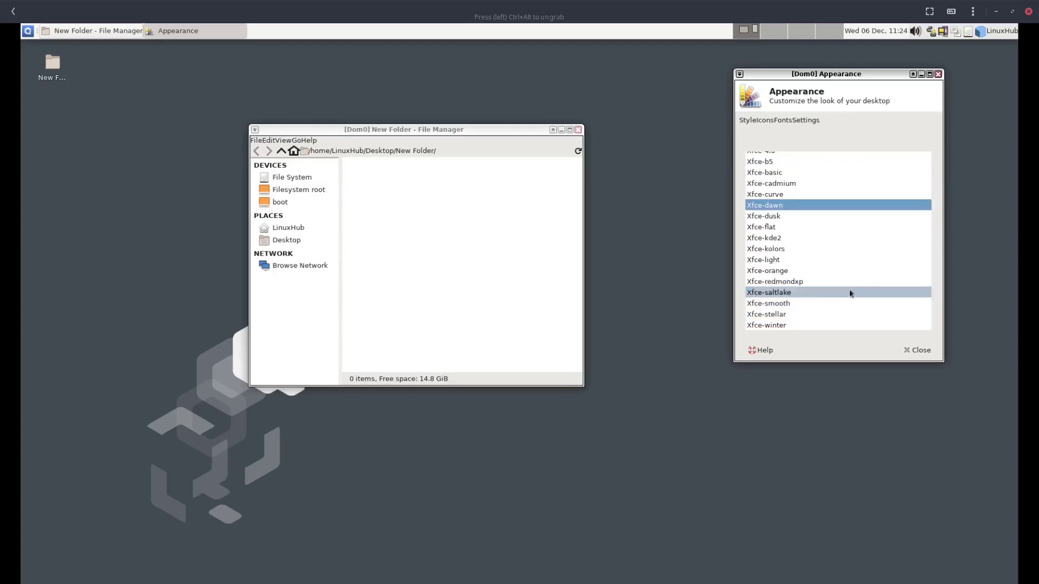
scroll(849, 292, up, 6)
scroll(846, 279, up, 3)
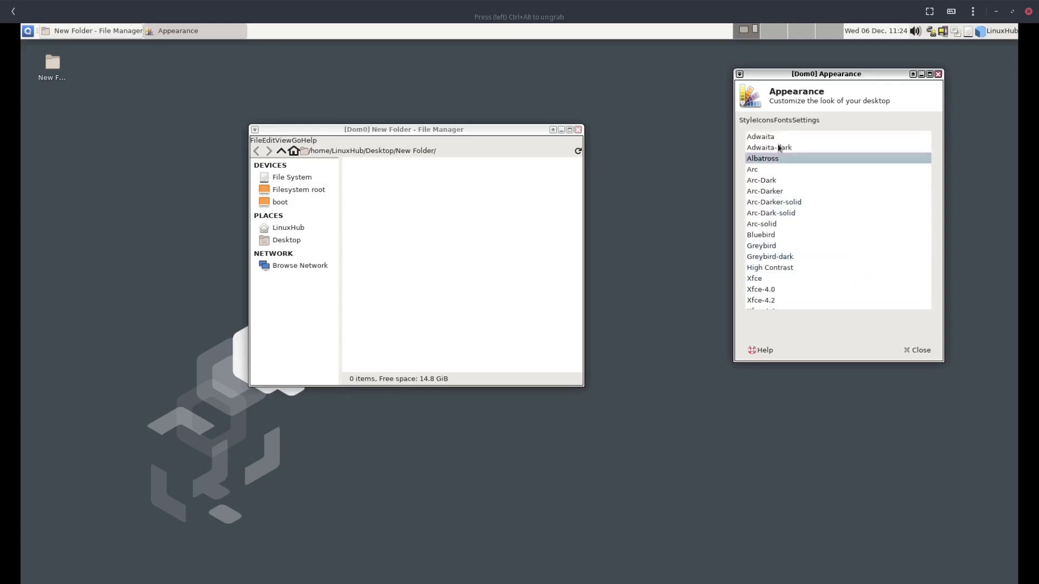
click(774, 147)
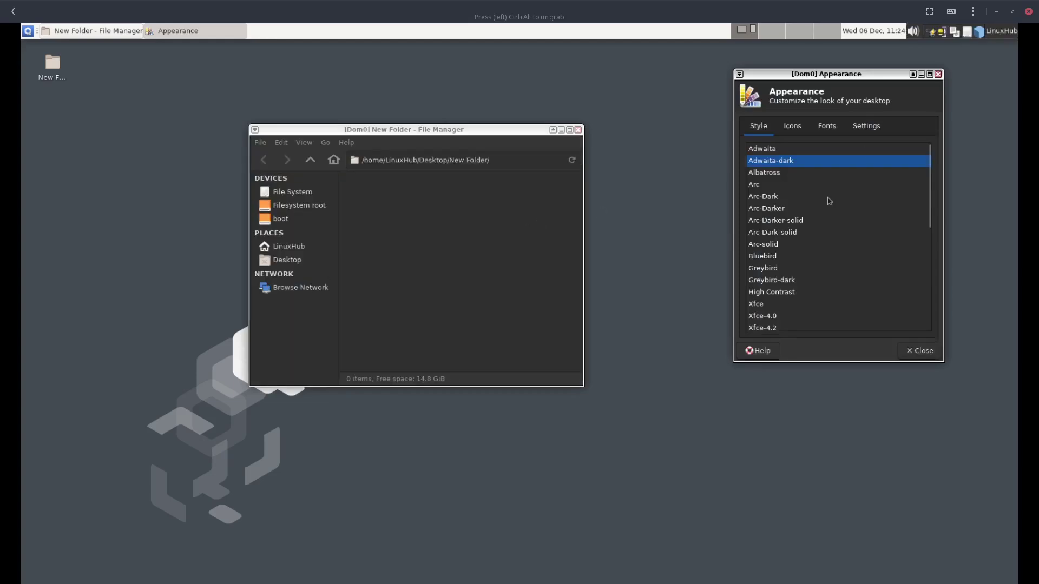
Try the GNOME icon theme, revert to Adwaita icons, and close Appearance settings
click(794, 129)
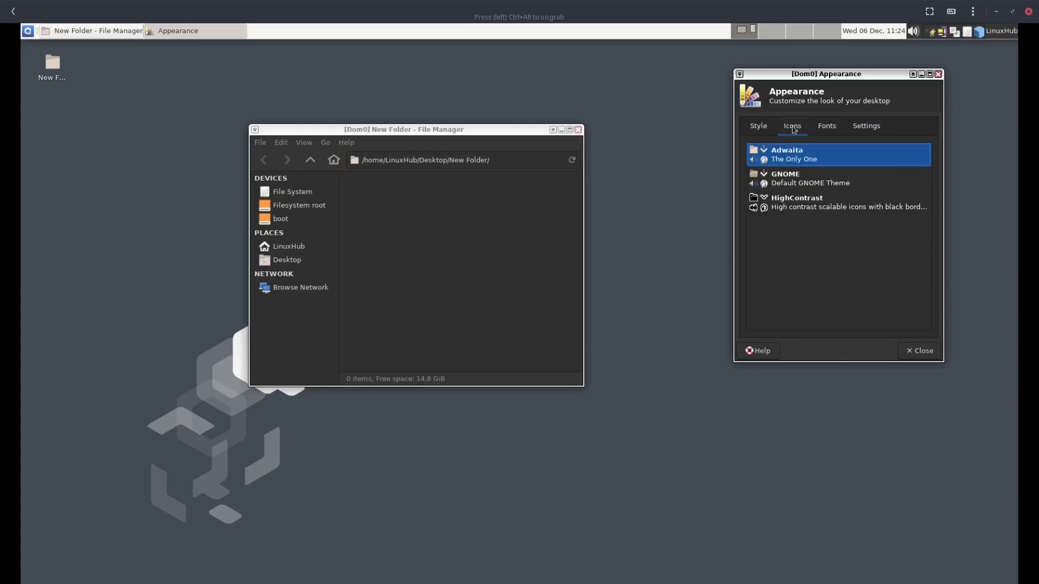
click(784, 180)
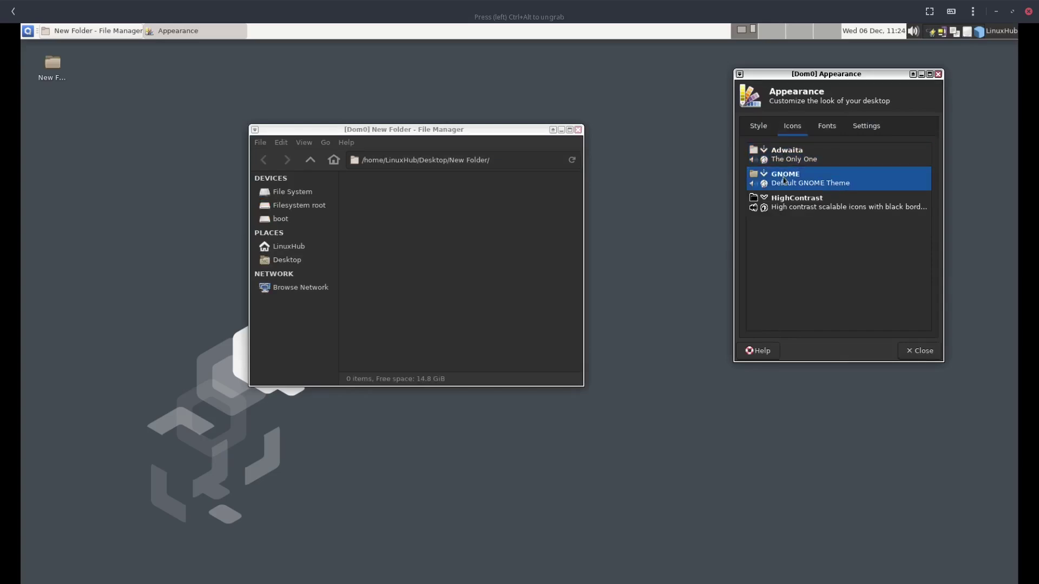
click(785, 162)
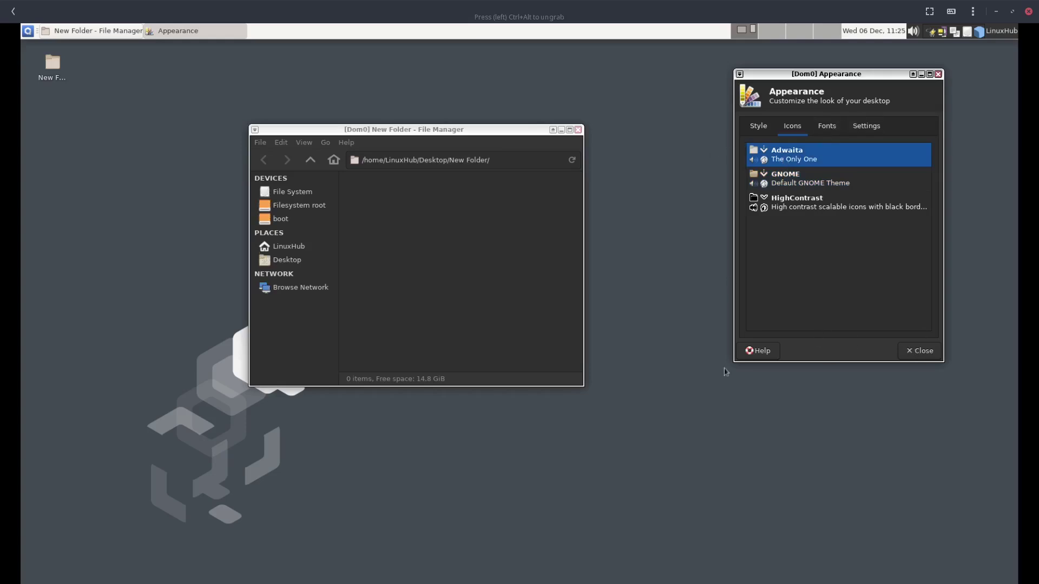
click(917, 351)
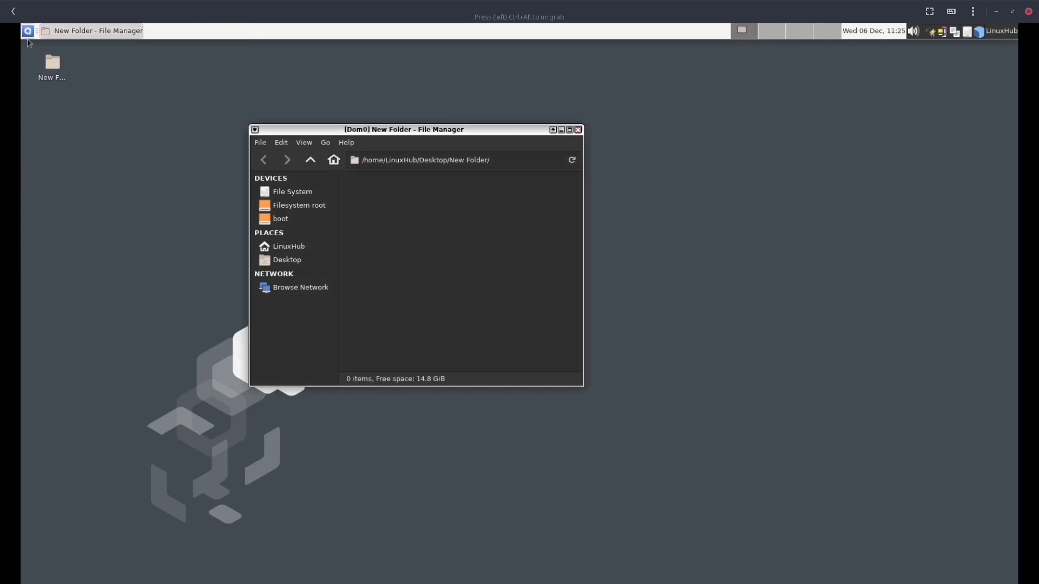
Try opening Window Manager settings from the System Tools menu
click(28, 30)
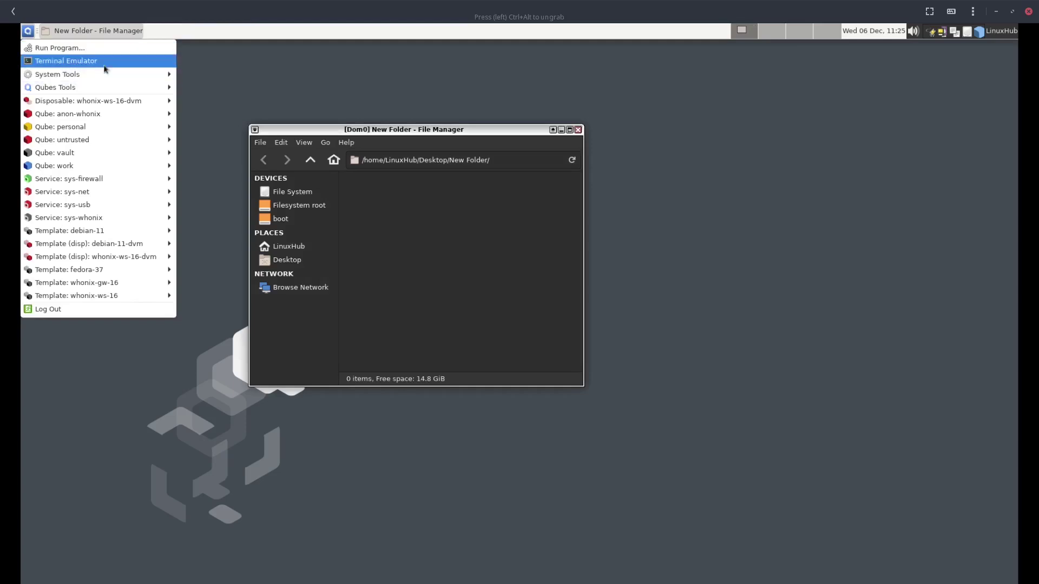
mouse_move(107, 73)
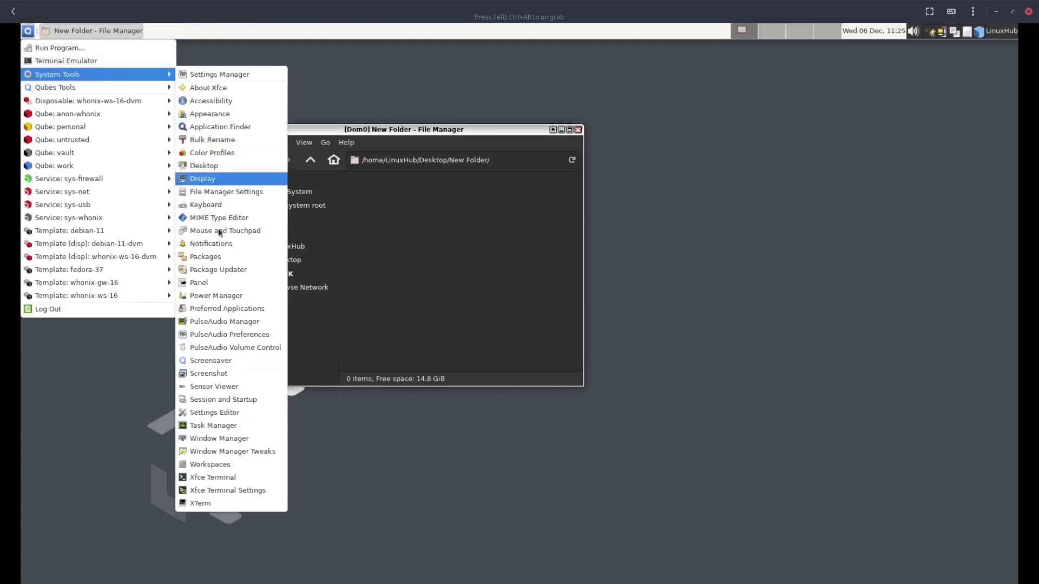
click(195, 437)
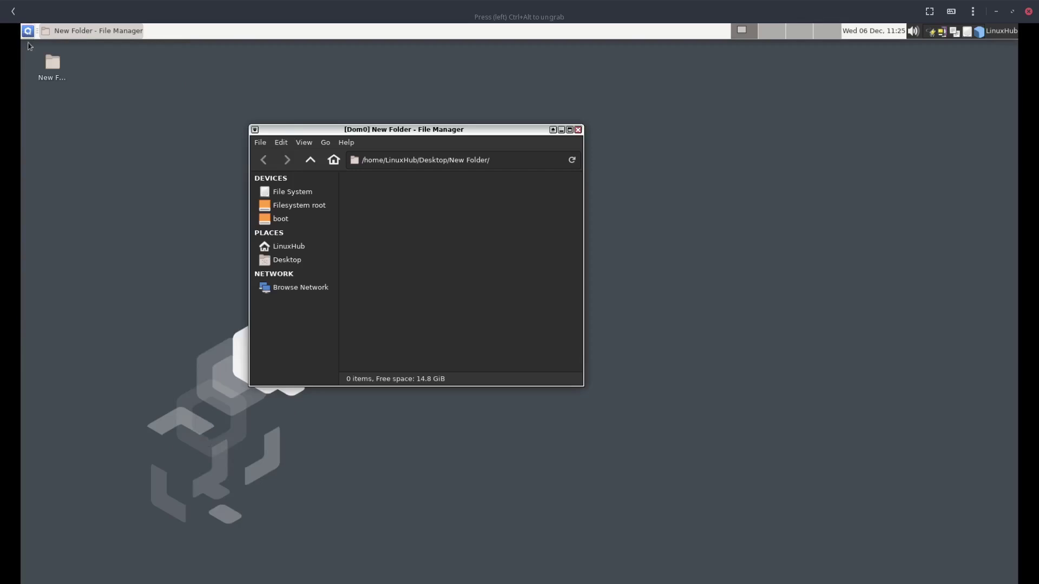
Dismiss the Application Finder and reopen the System Tools menu
click(29, 31)
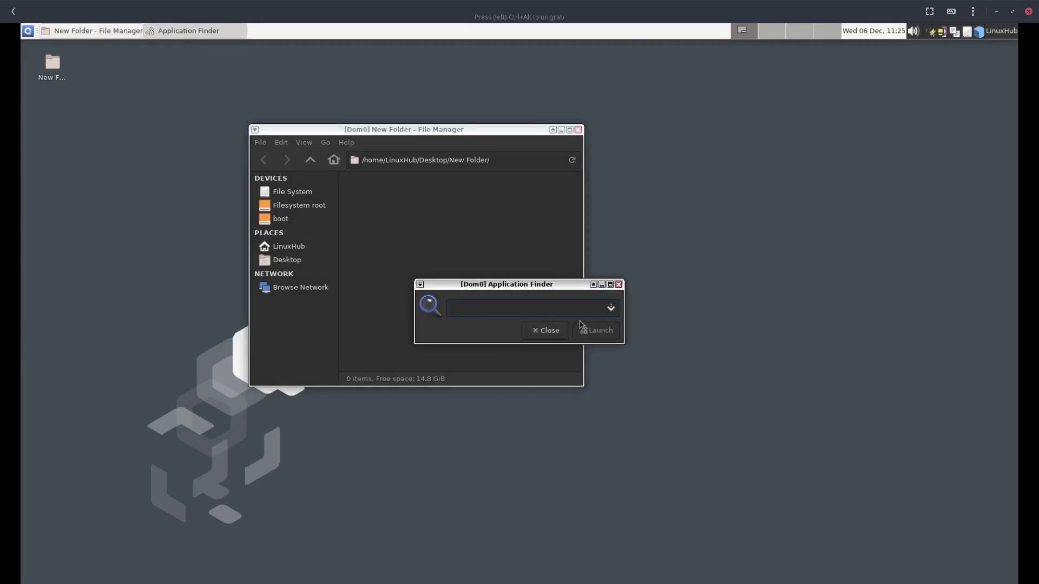
click(548, 331)
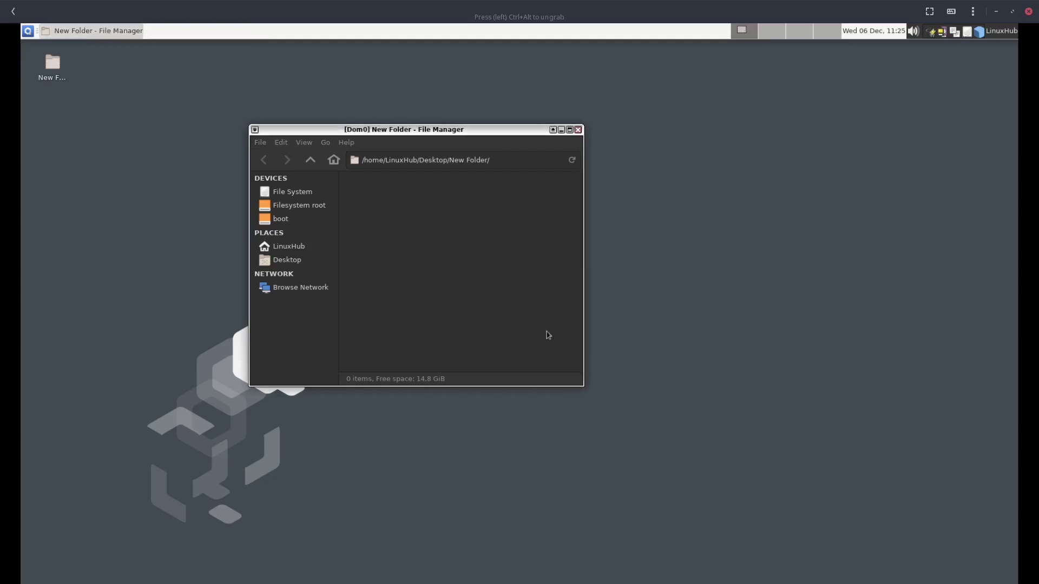
click(28, 31)
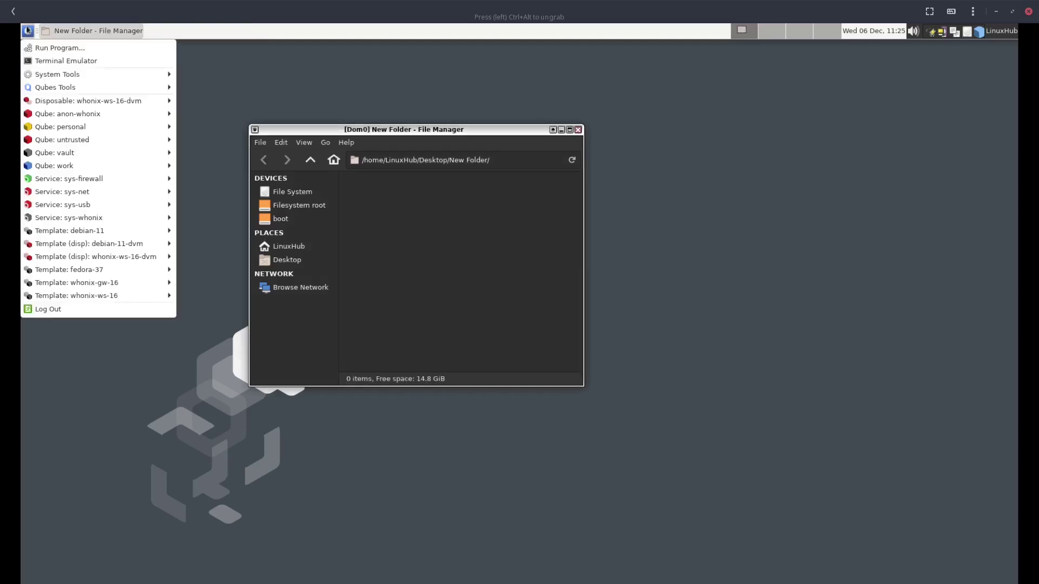
mouse_move(70, 74)
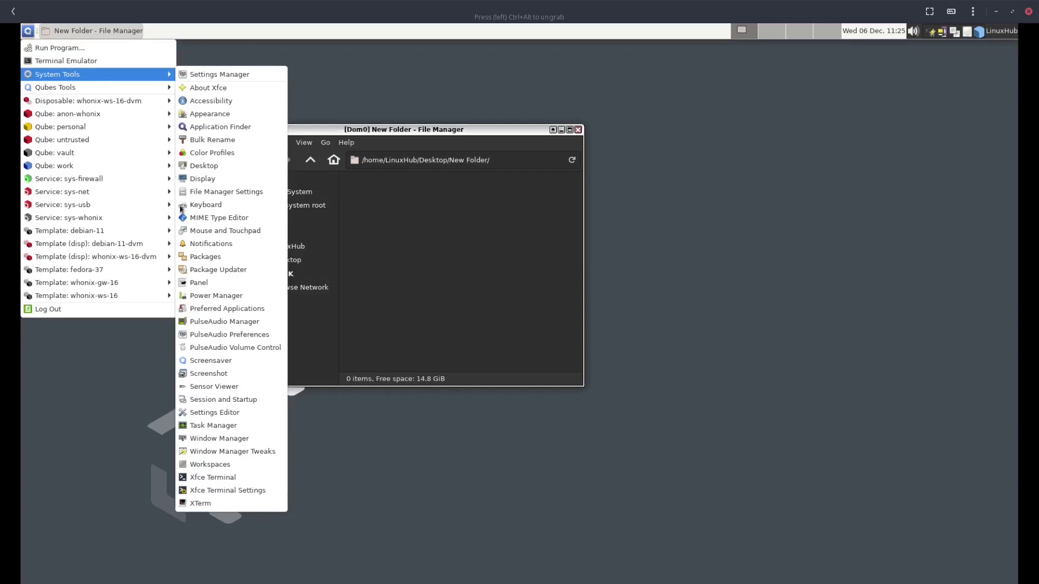
Open Window Manager Tweaks, move it up-right, and review its Focus, Accessibility and Workspaces tabs
click(226, 453)
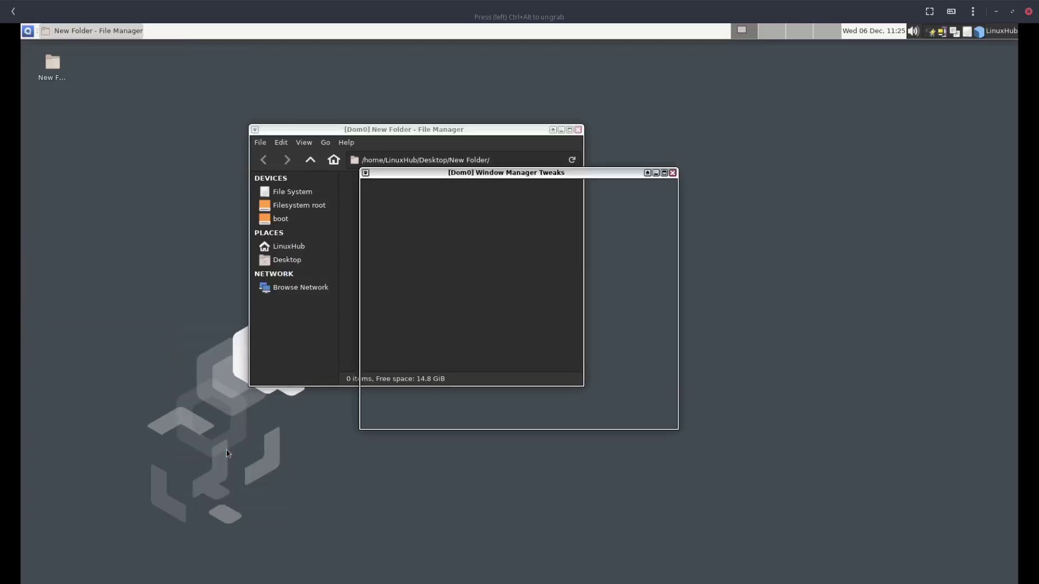
click(583, 179)
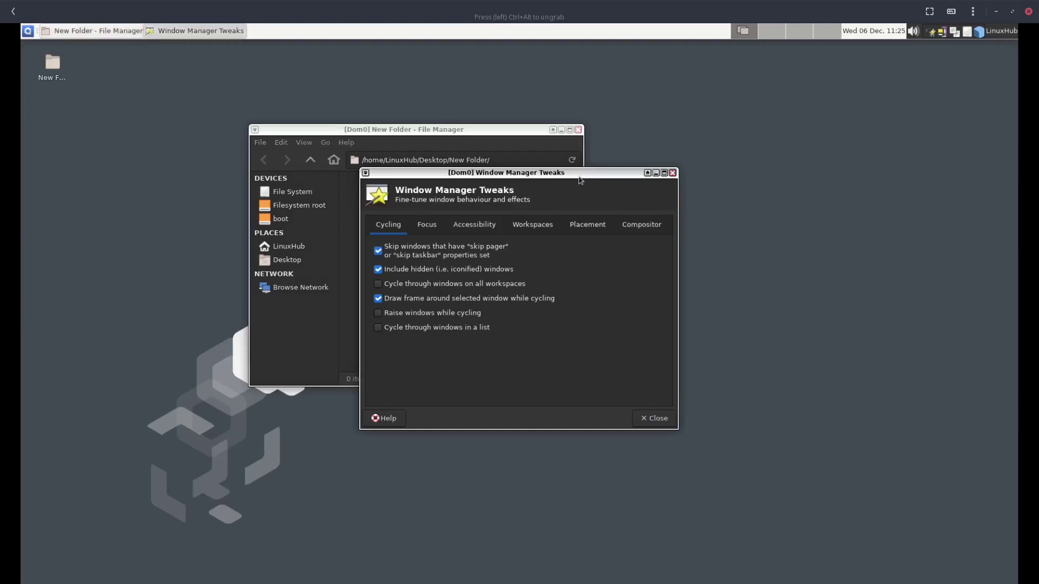
drag(583, 179, 824, 104)
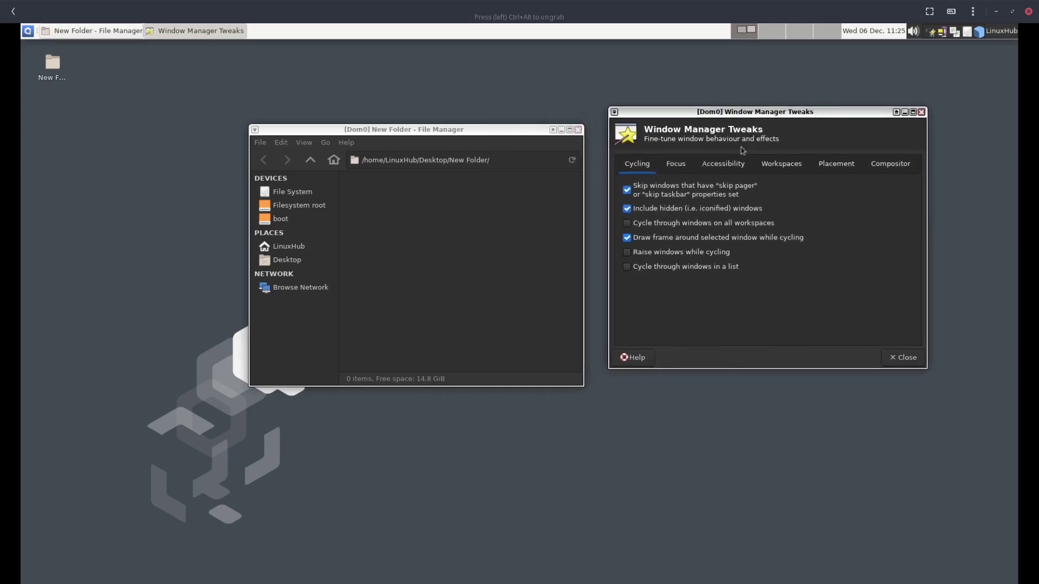
click(683, 168)
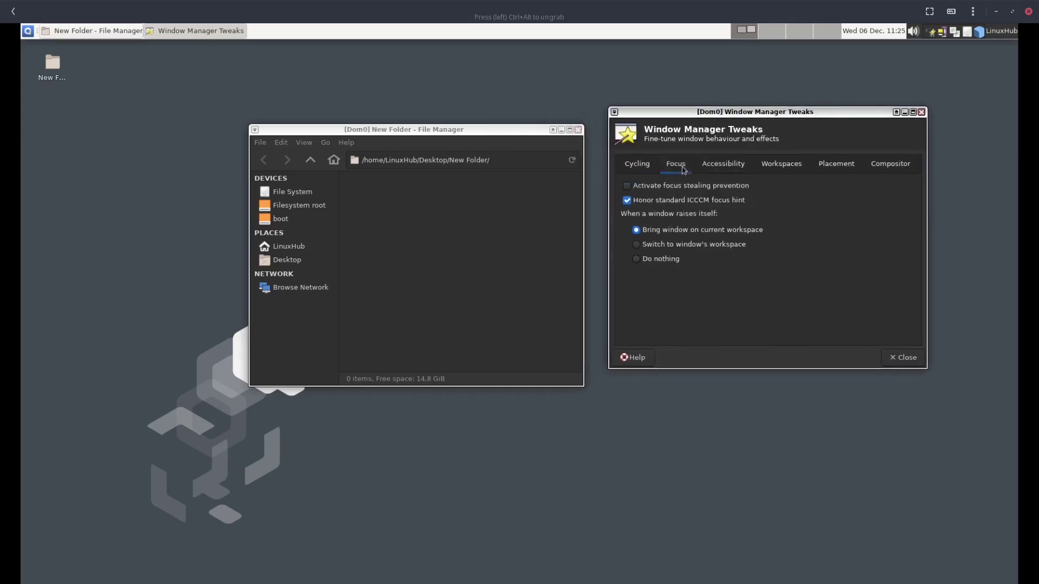
click(709, 162)
click(777, 161)
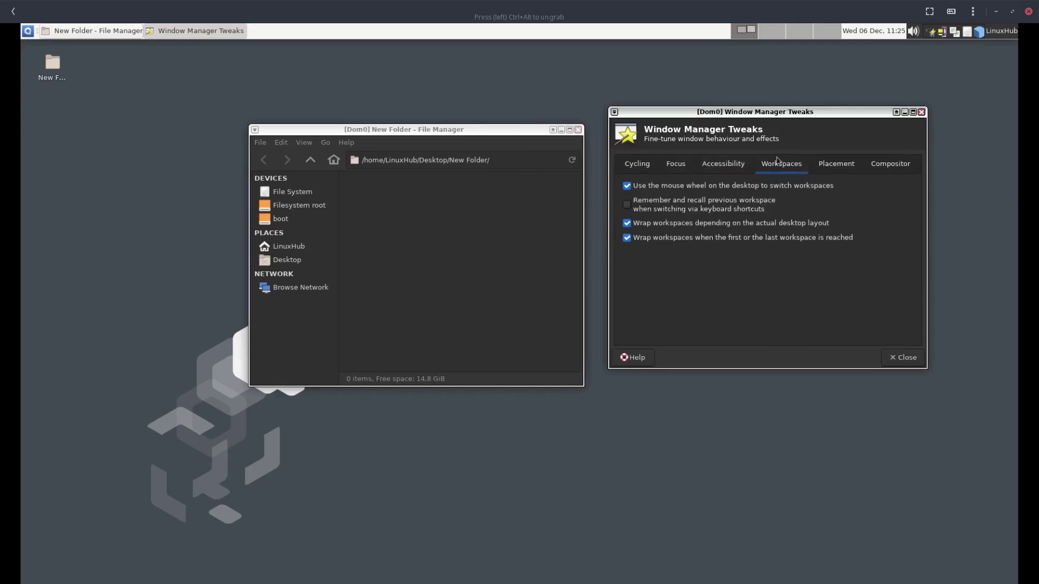
Close Window Manager Tweaks, open Window Manager settings from System Tools, and move it up-right
click(921, 113)
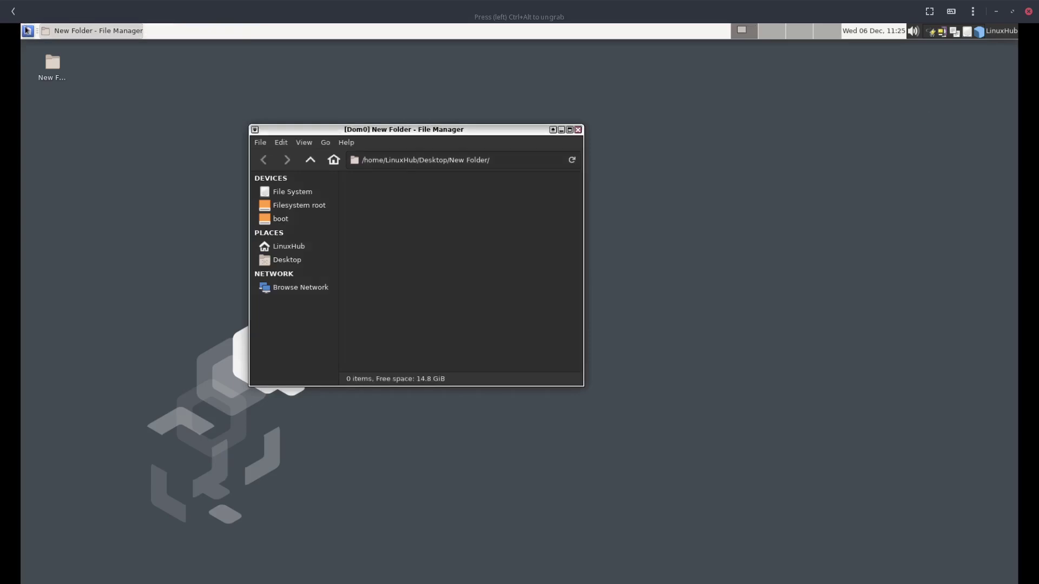
click(27, 31)
mouse_move(72, 76)
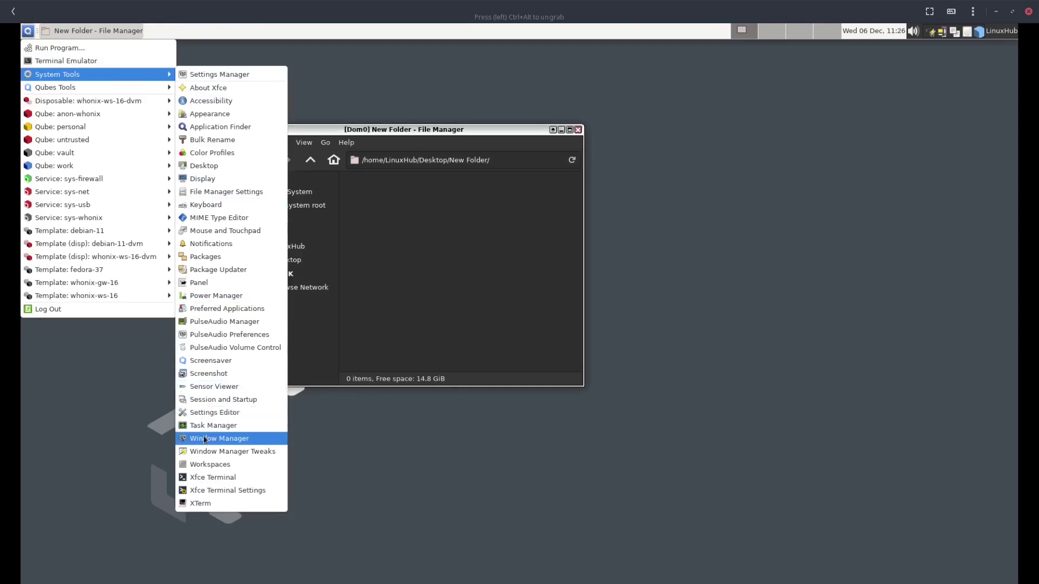
click(205, 439)
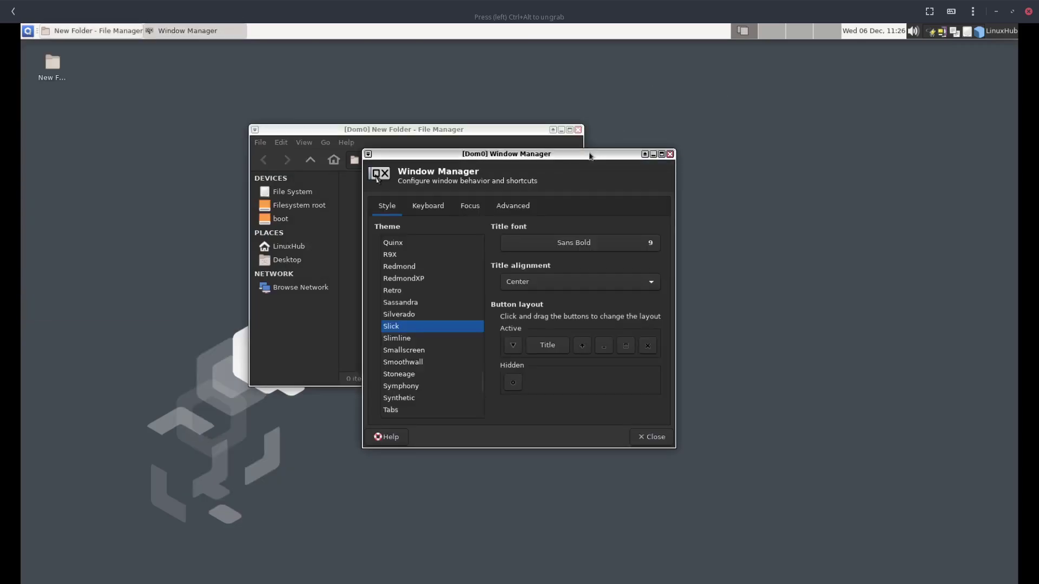
drag(589, 156, 820, 119)
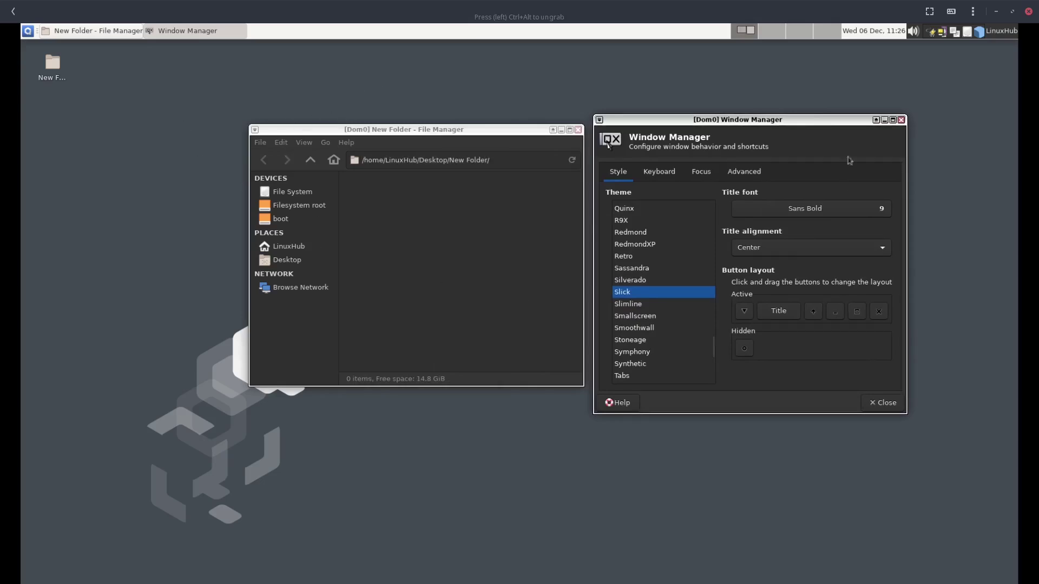
Scroll the Theme list to the top so it starts at Default
scroll(672, 280, up, 12)
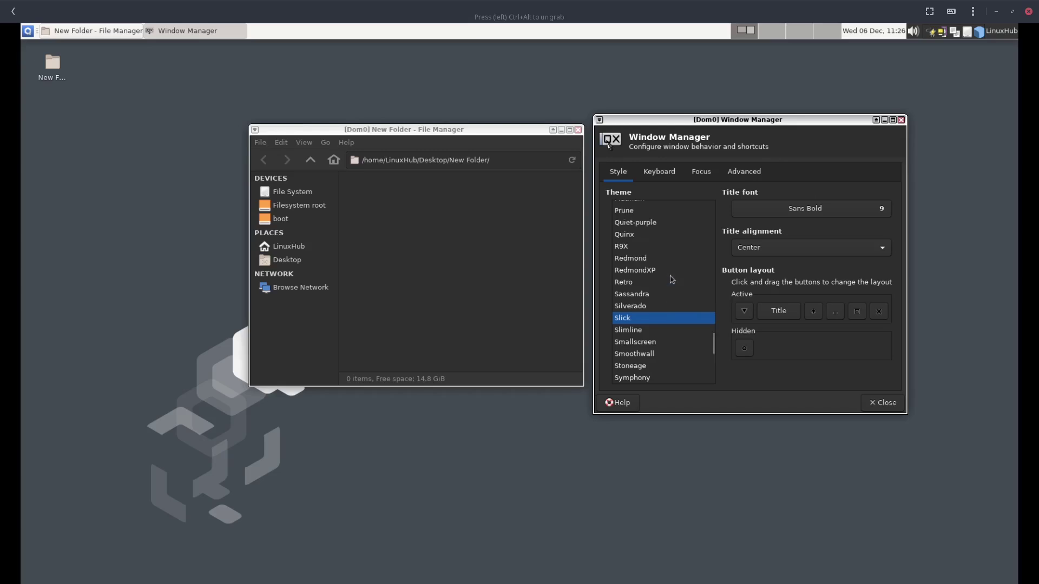
scroll(670, 267, up, 8)
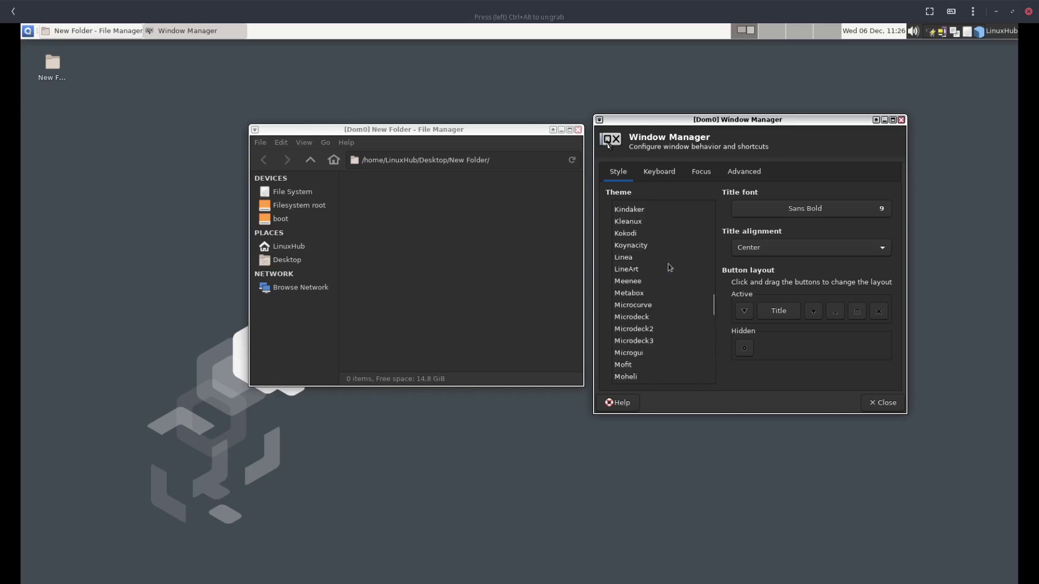
scroll(669, 260, up, 8)
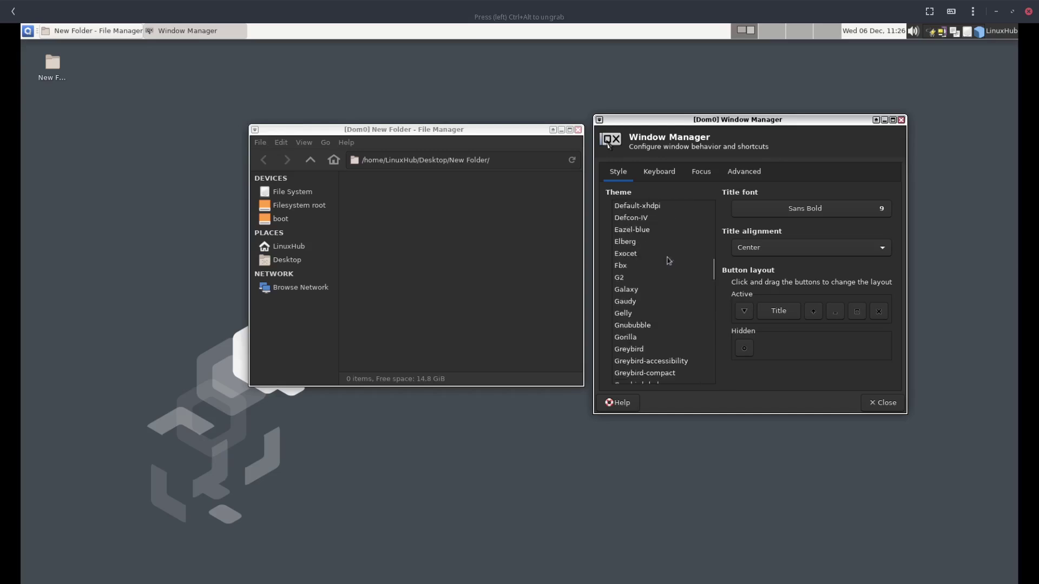
scroll(666, 255, up, 6)
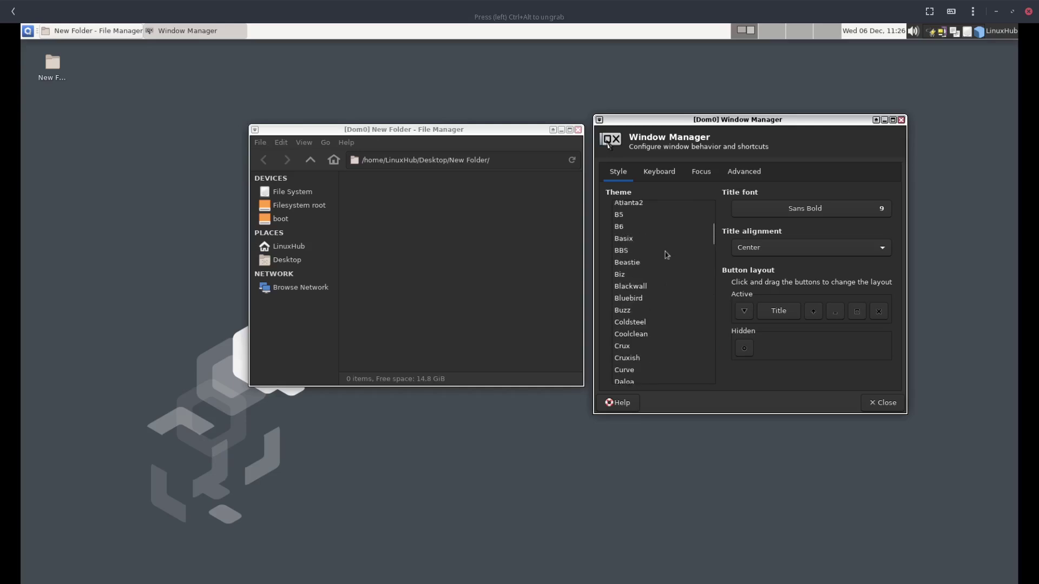
scroll(667, 247, up, 3)
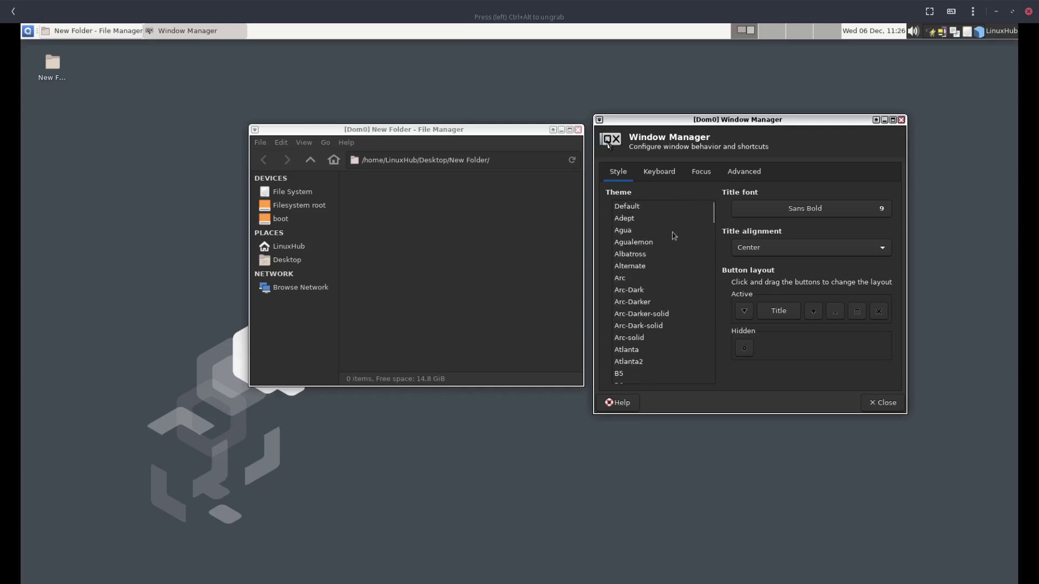
Preview the window themes one by one, from Default through Arc, Atlanta and Default-4.4
click(635, 211)
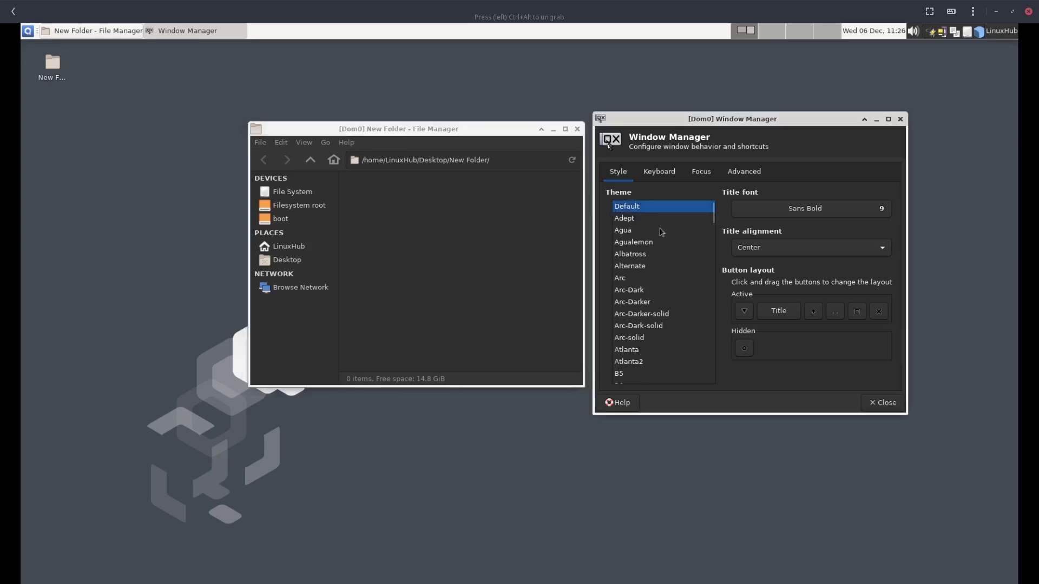
key(Down)
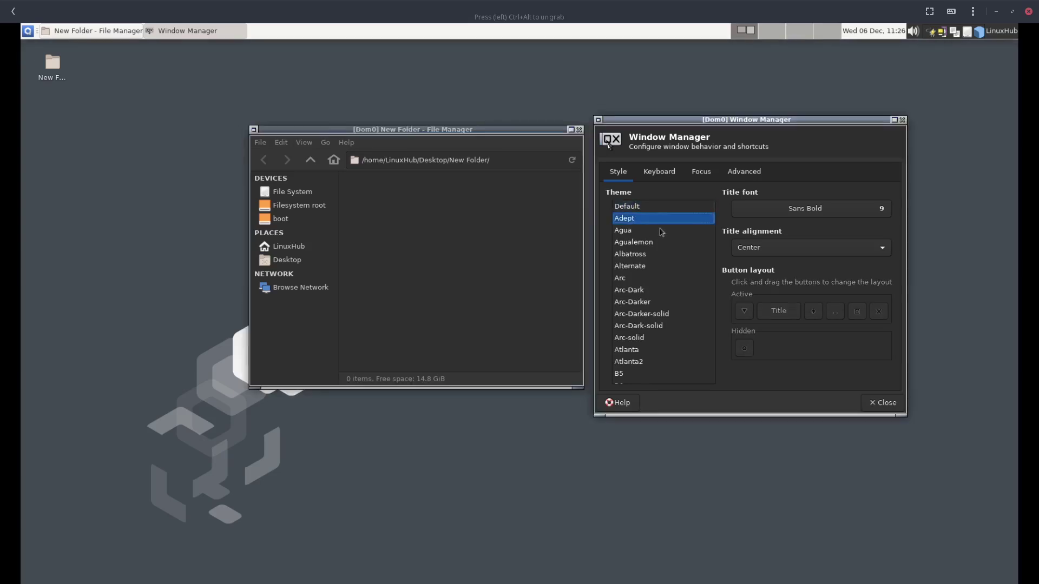
key(Down)
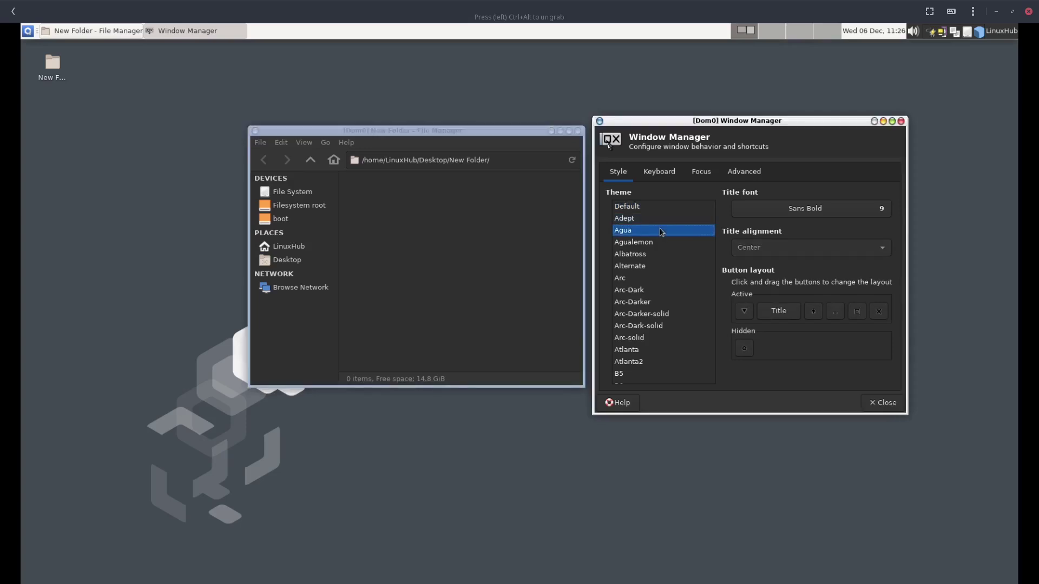
key(Down)
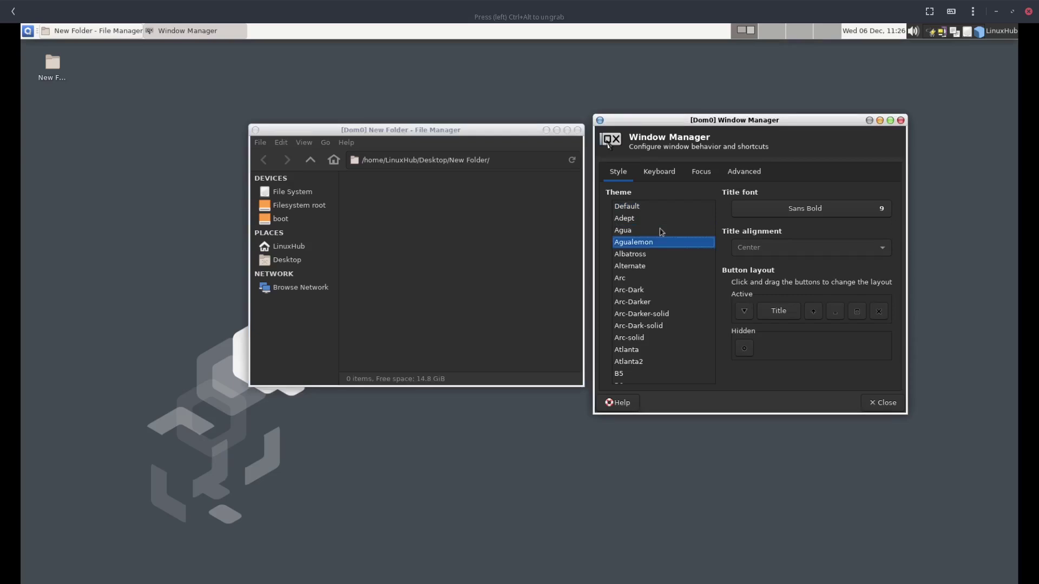
key(Down)
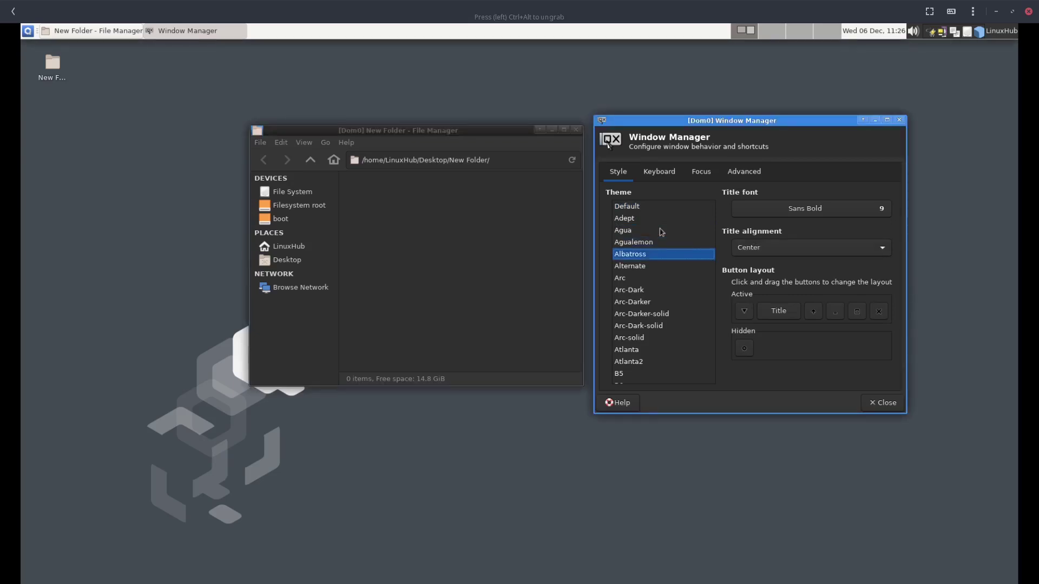
key(Down)
key(Down)
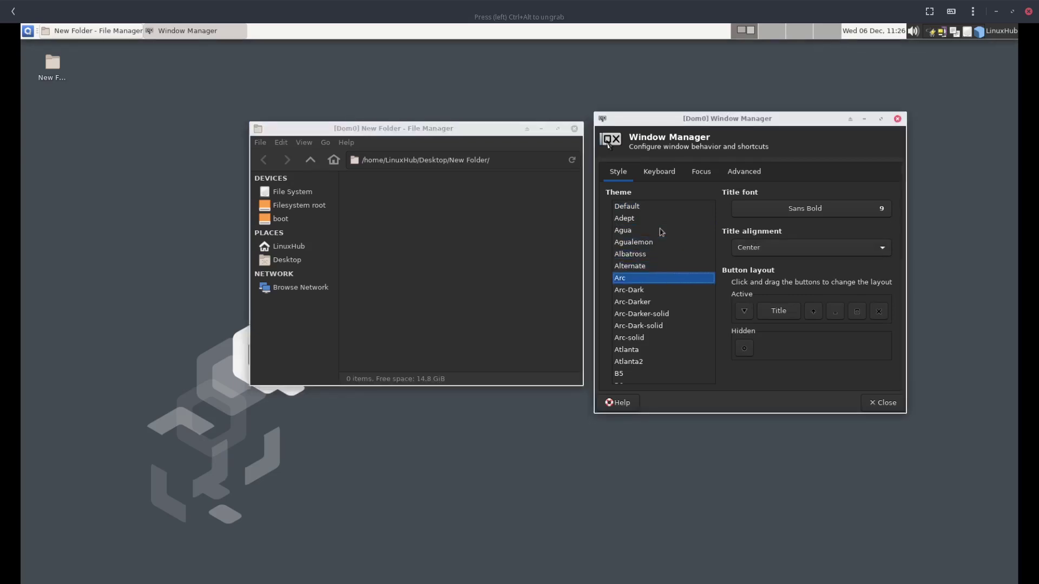
key(Down)
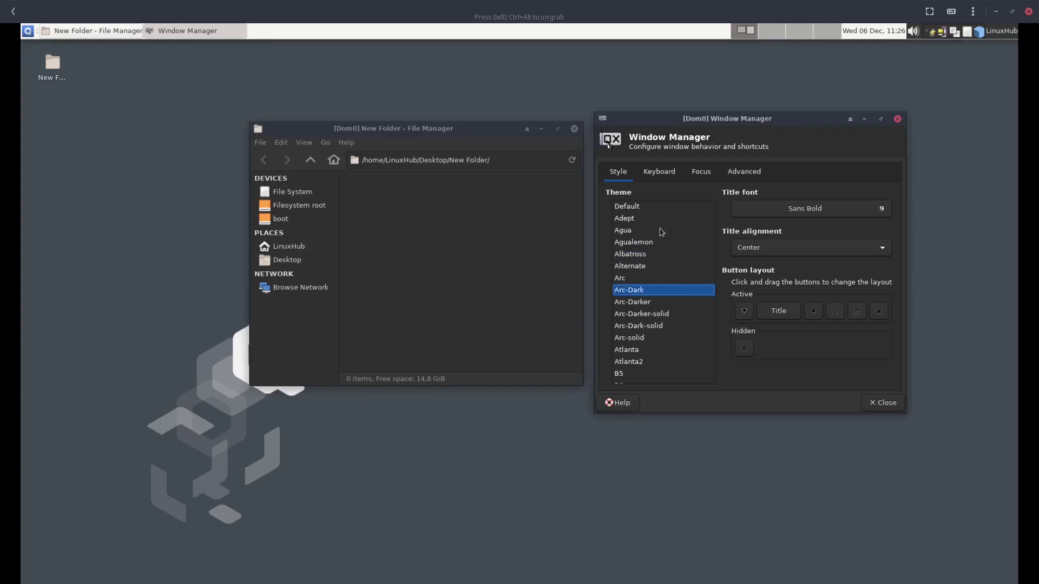
key(Down)
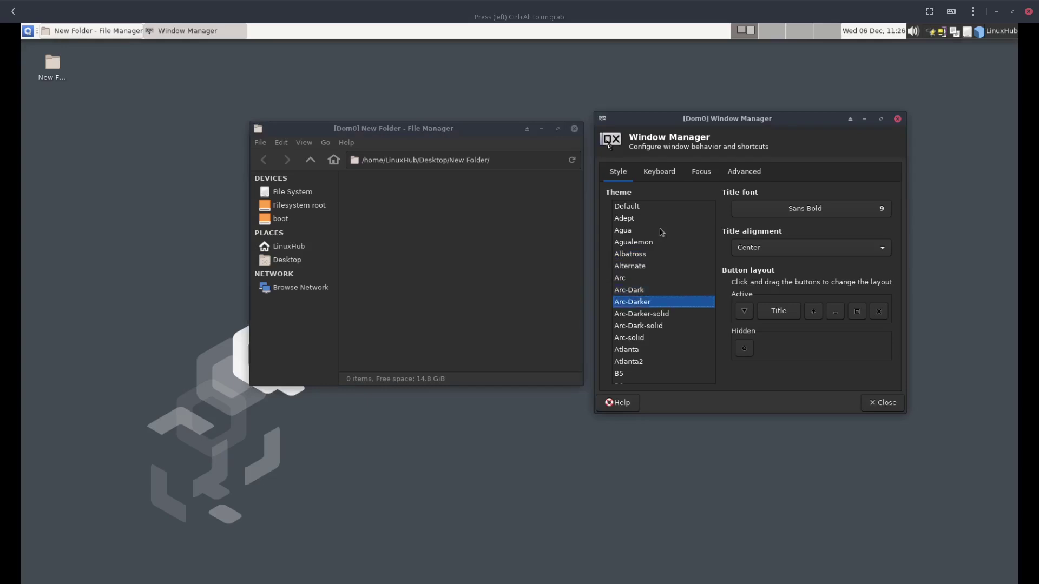
key(Down)
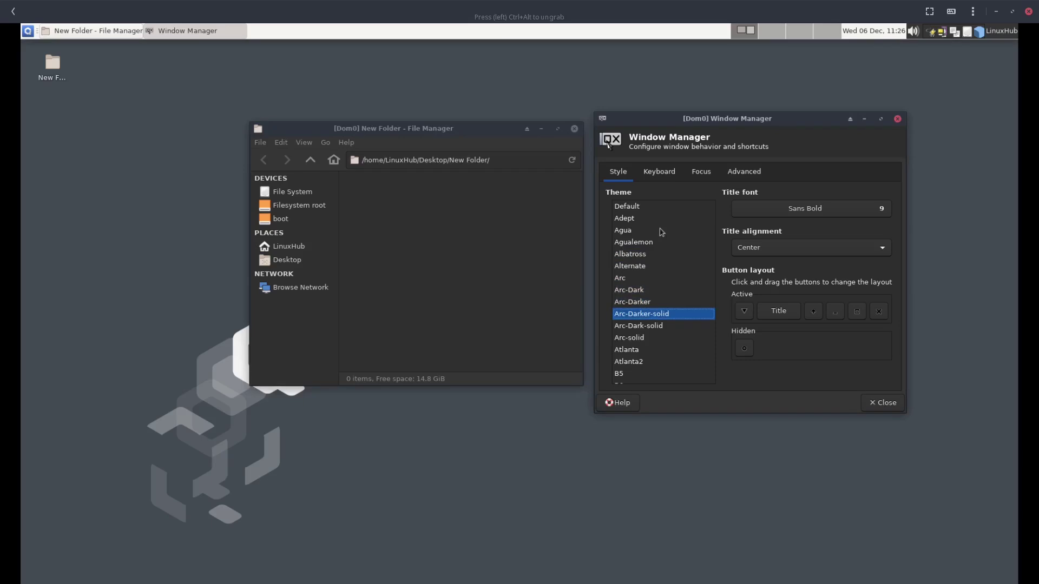
key(Down)
key(Down)
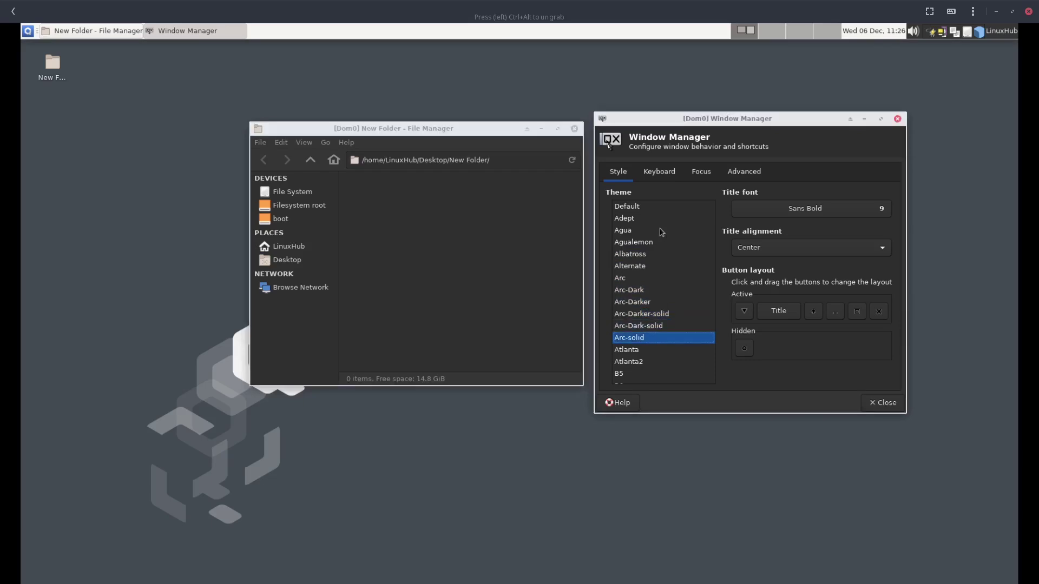
key(Down)
key(Down)
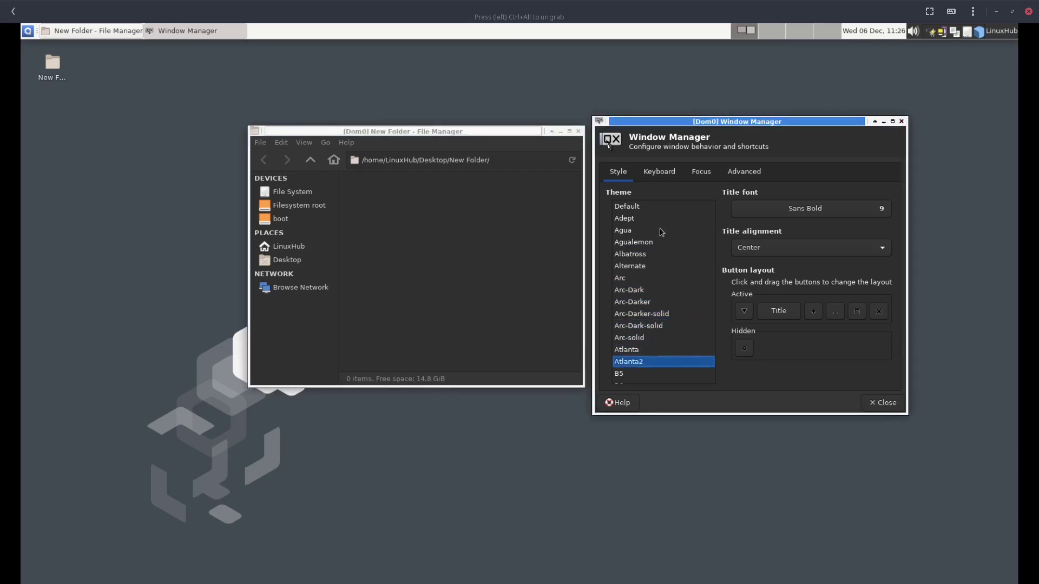
key(Down)
key(Down)
key(Down)
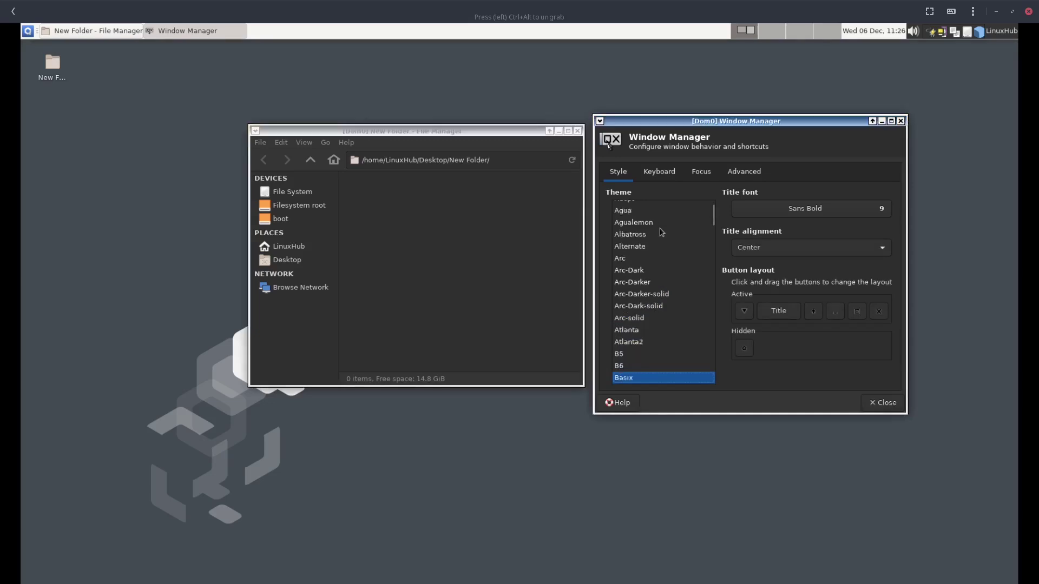
key(Down)
key(Down)
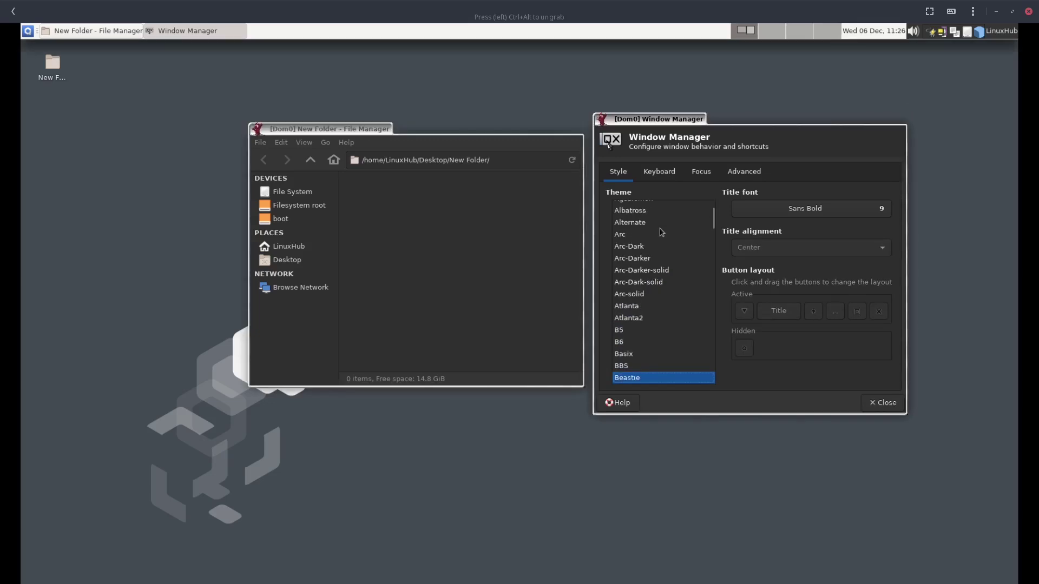
key(Down)
key(Down)
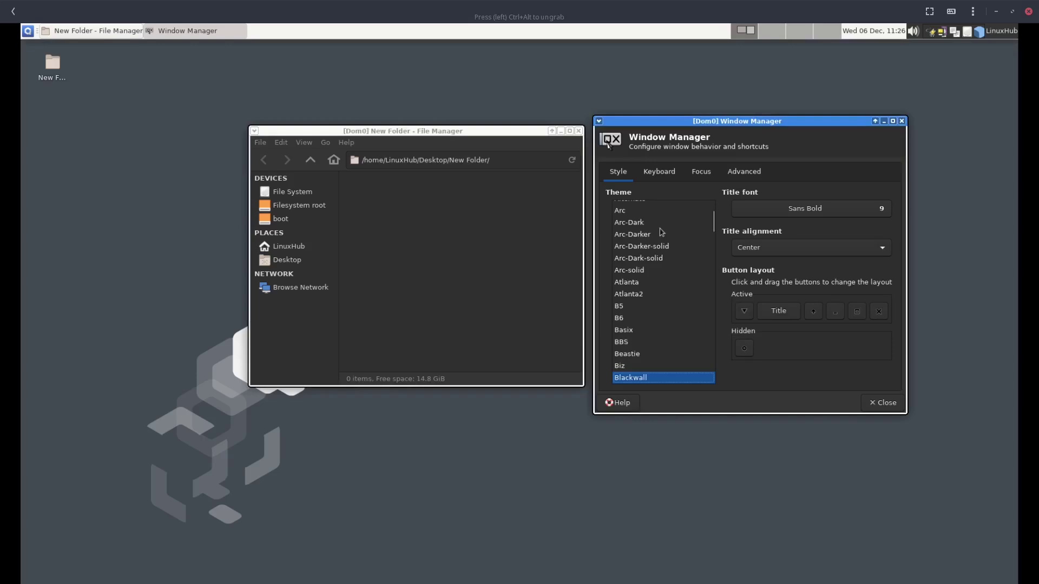
key(Down)
key(Down)
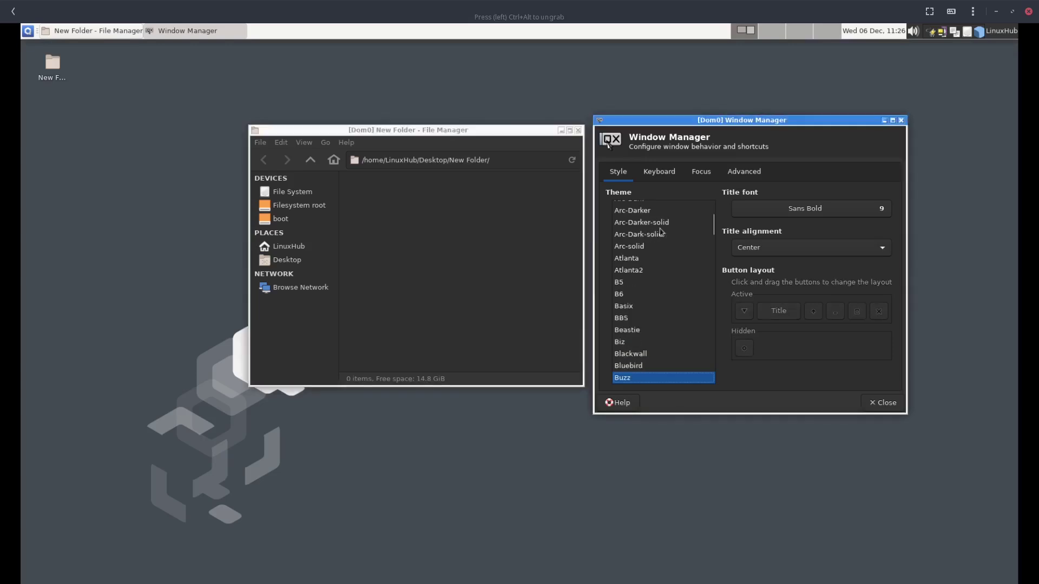
key(Down)
key(Down)
key(Down)
key(Down)
key(Down)
key(Down)
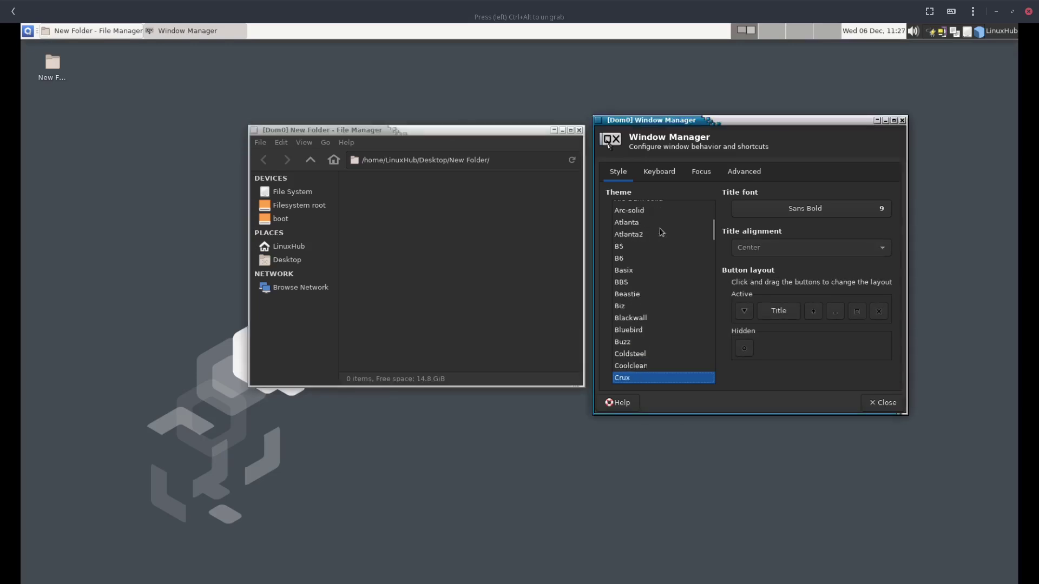
key(Down)
key(Down)
key(Down)
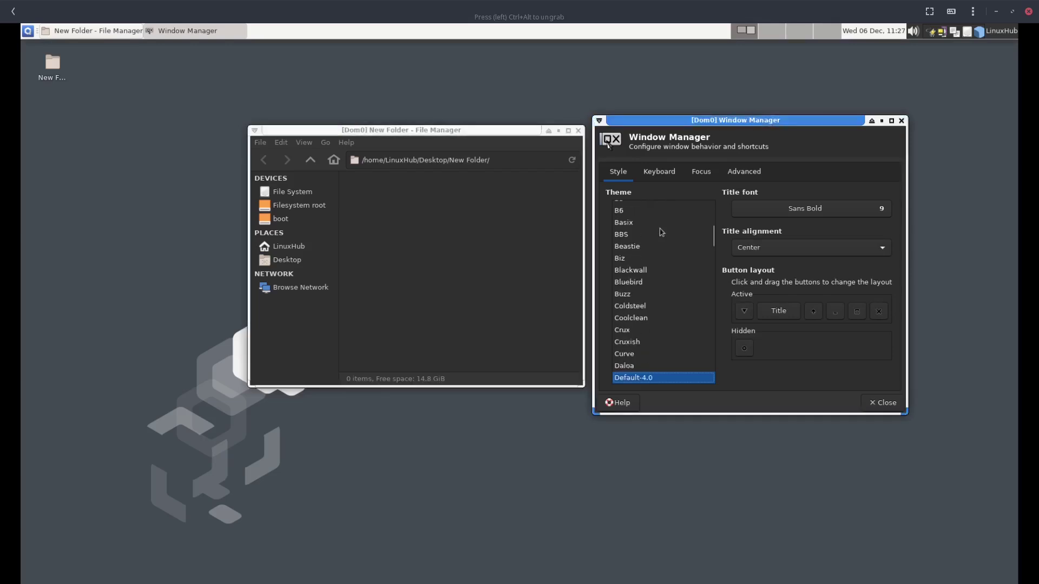
key(Down)
key(Down)
key(Down)
key(Down)
key(Down)
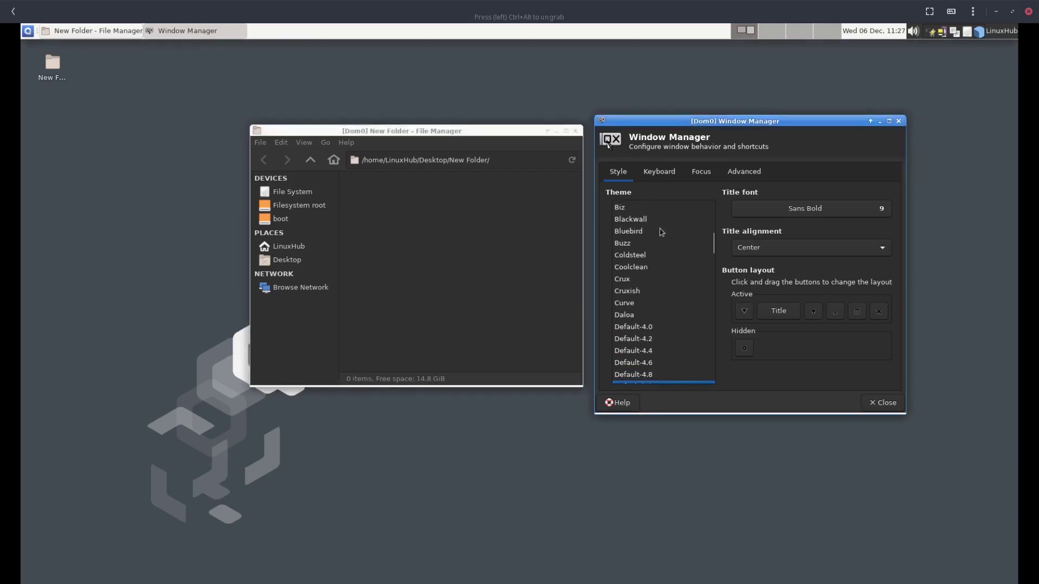
key(Down)
key(Down)
key(Down)
key(Down)
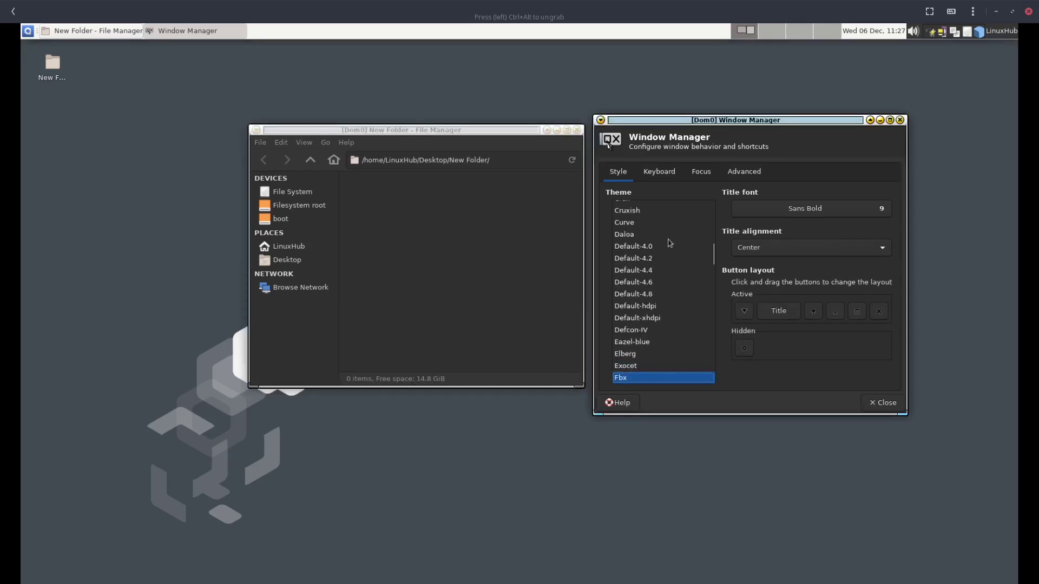
Select the Arc-Dark theme, then close Window Manager settings and the File Manager
scroll(668, 240, up, 3)
scroll(669, 242, up, 6)
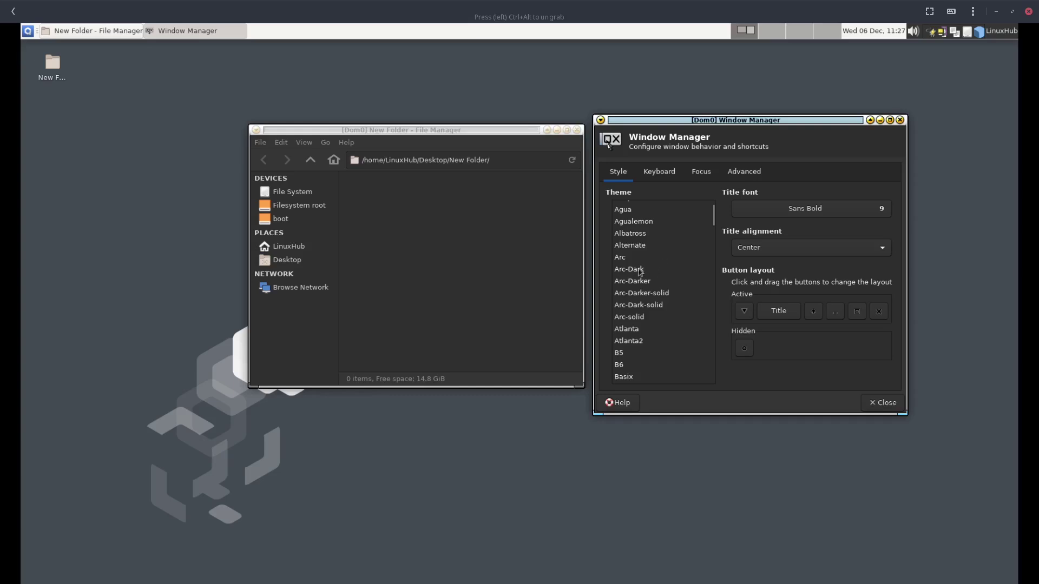
click(640, 271)
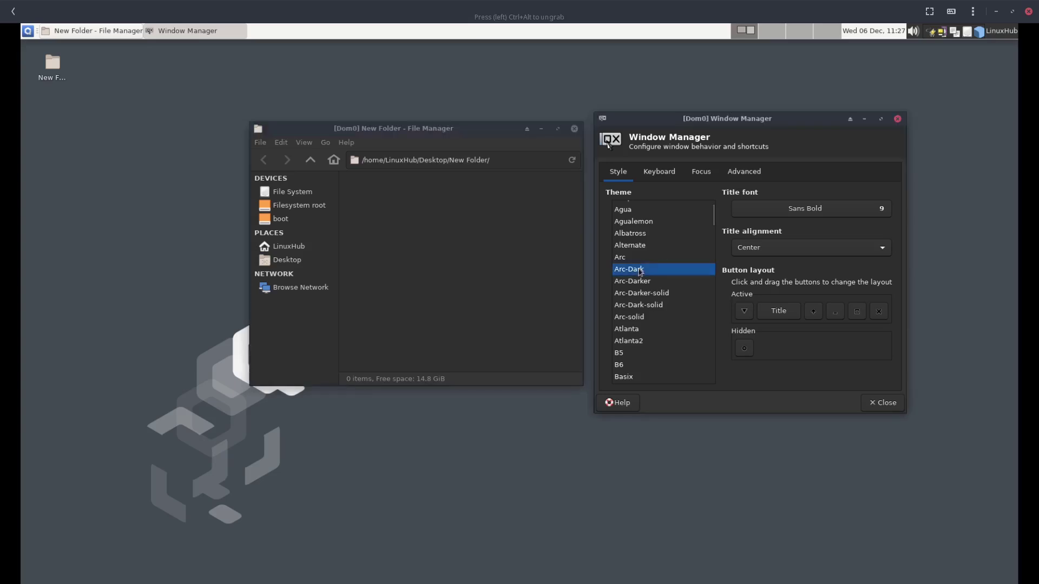
click(897, 119)
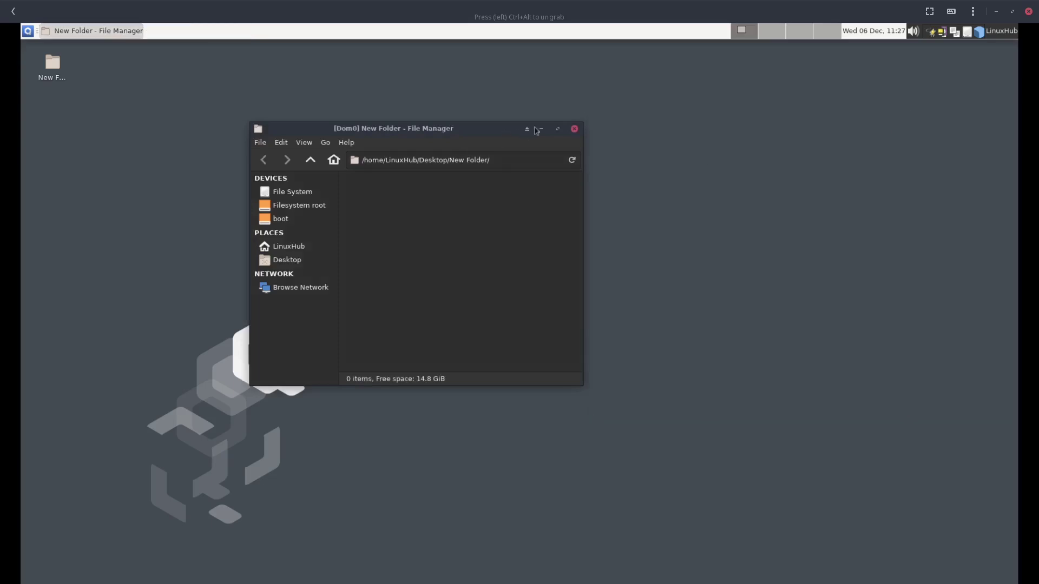
click(575, 129)
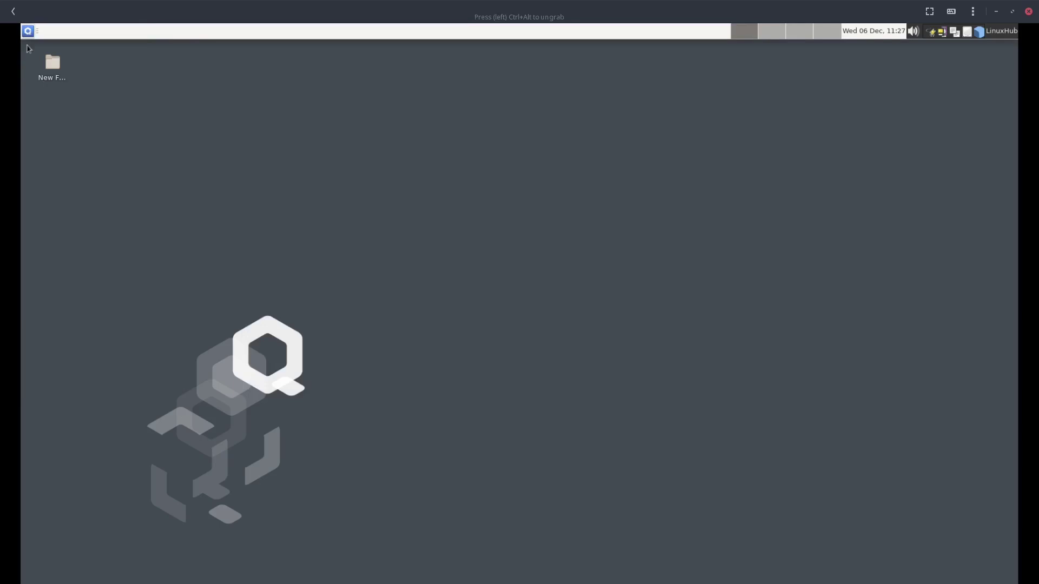
Launch personal: Firefox ESR from the Qube: personal submenu of the application menu
click(27, 31)
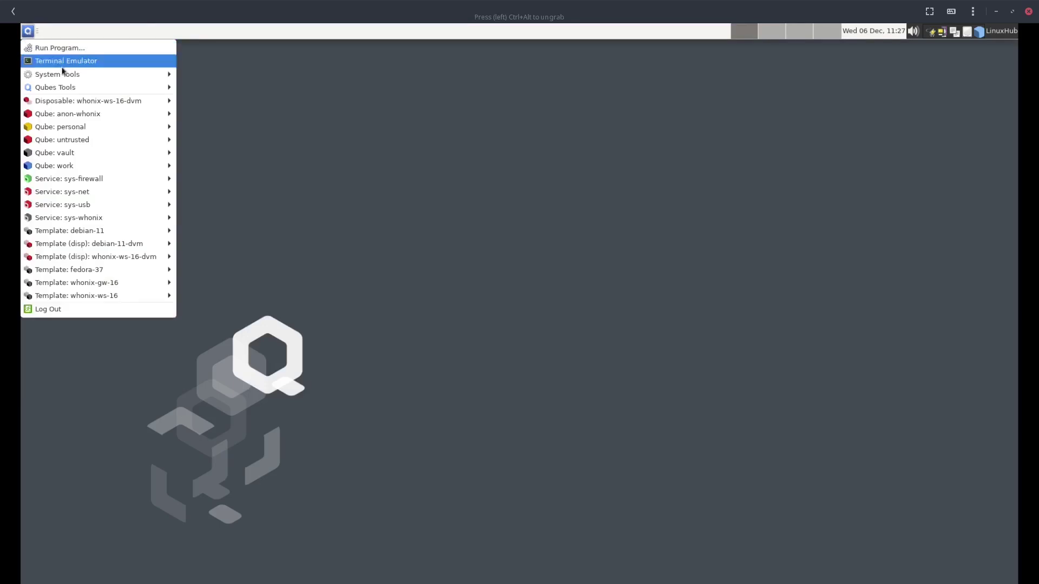
mouse_move(73, 80)
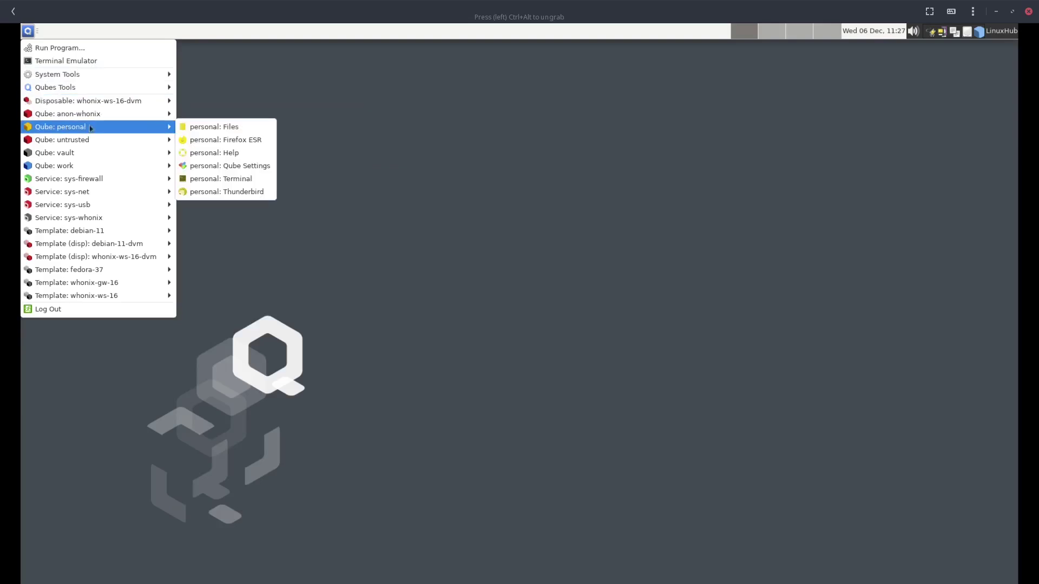
click(237, 140)
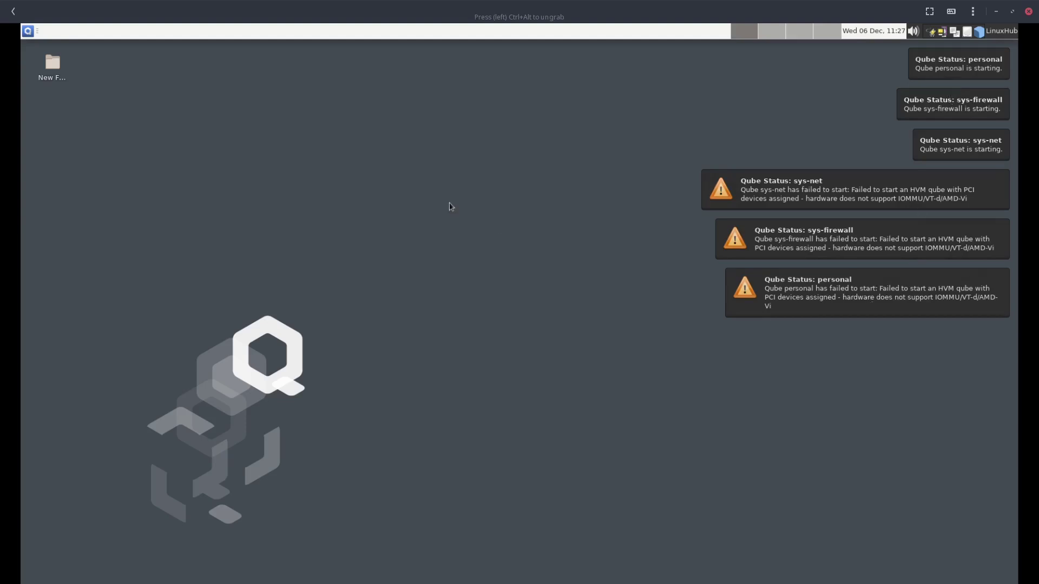
Launch work: Firefox ESR from the Qube: work submenu of the application menu
click(26, 30)
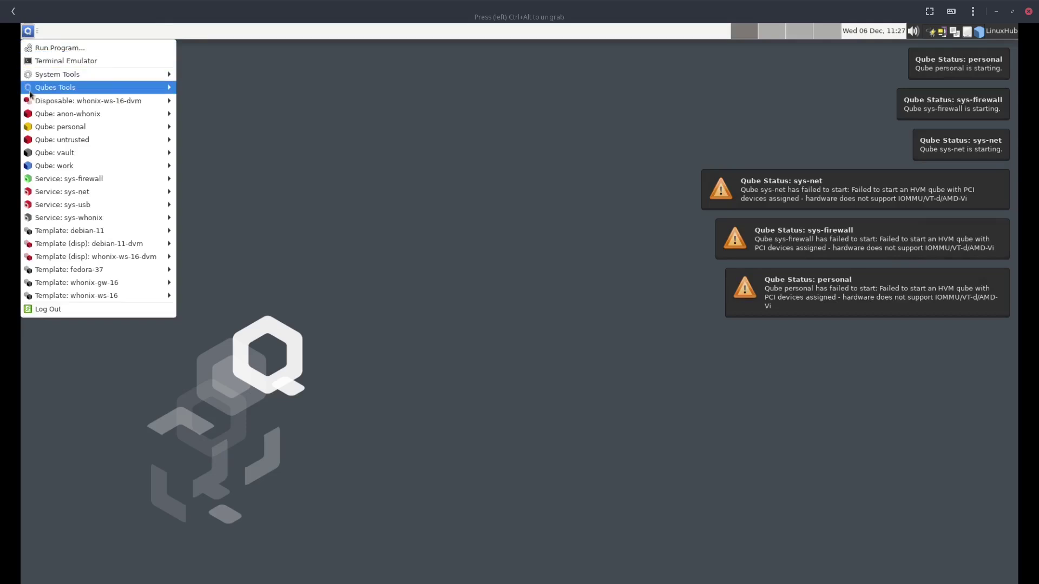
mouse_move(102, 182)
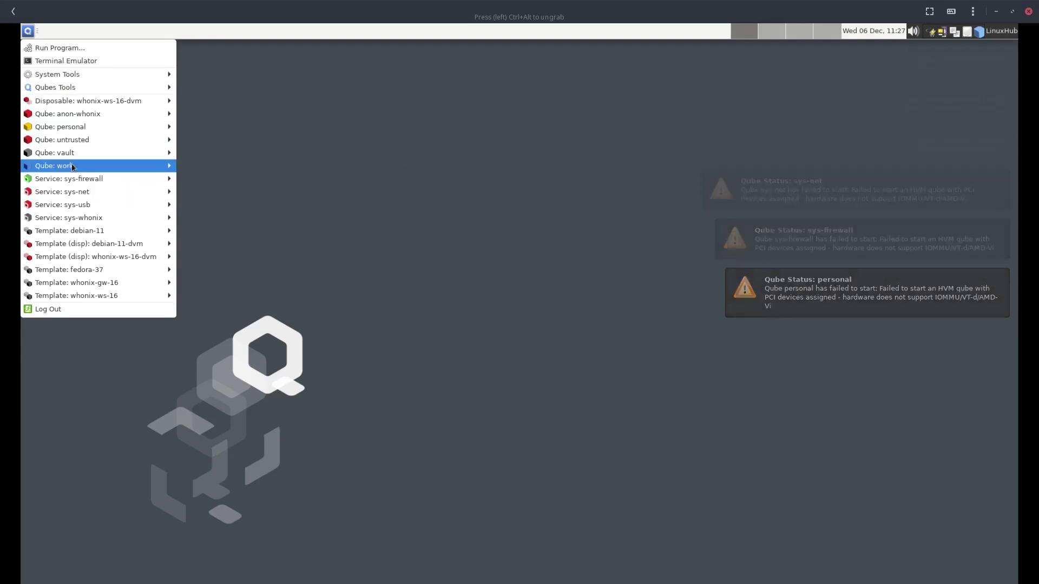
mouse_move(73, 167)
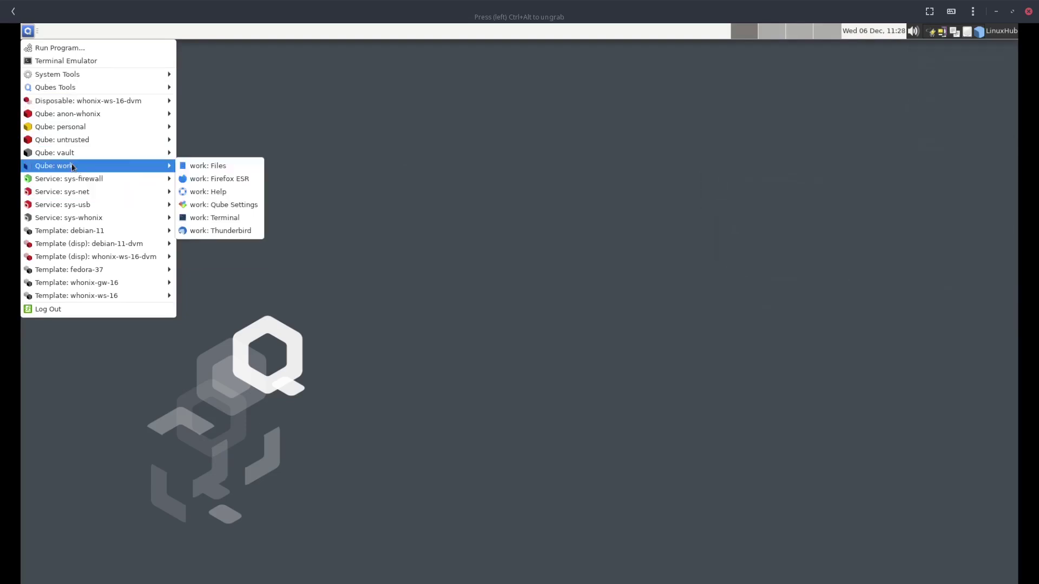
click(234, 179)
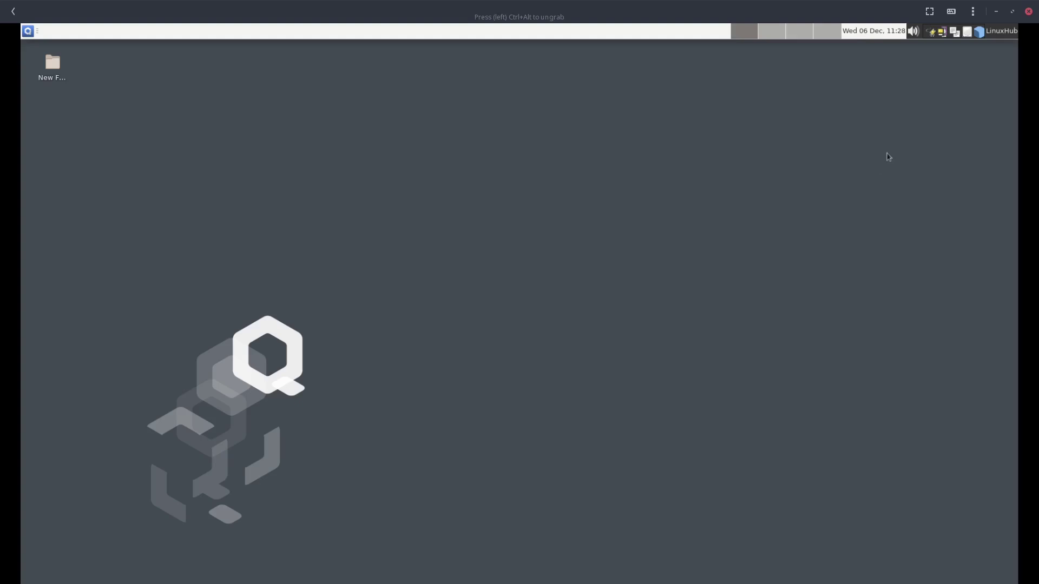
Choose Shut Down from the user menu in the top panel
click(995, 35)
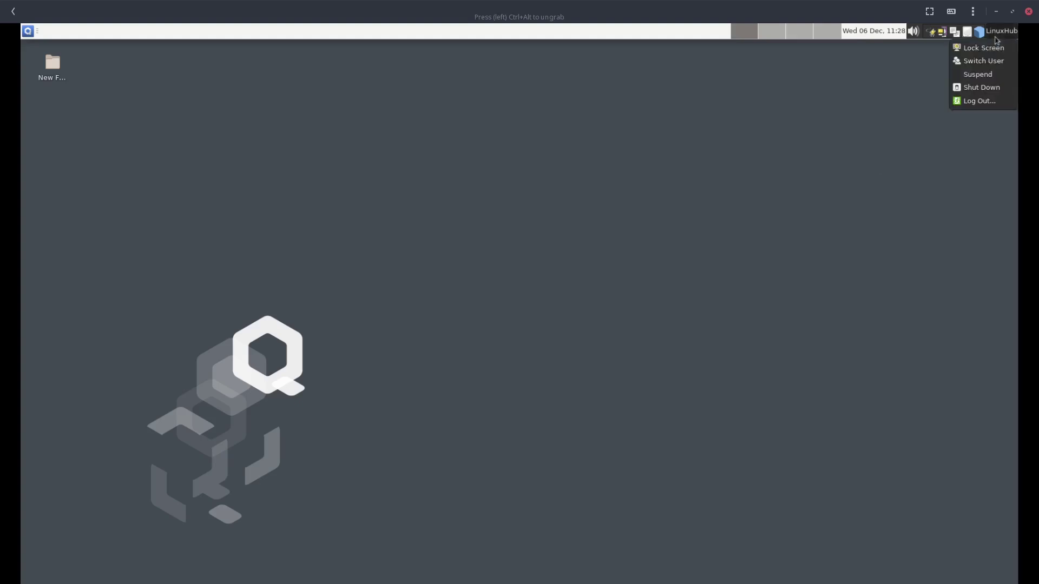
click(986, 88)
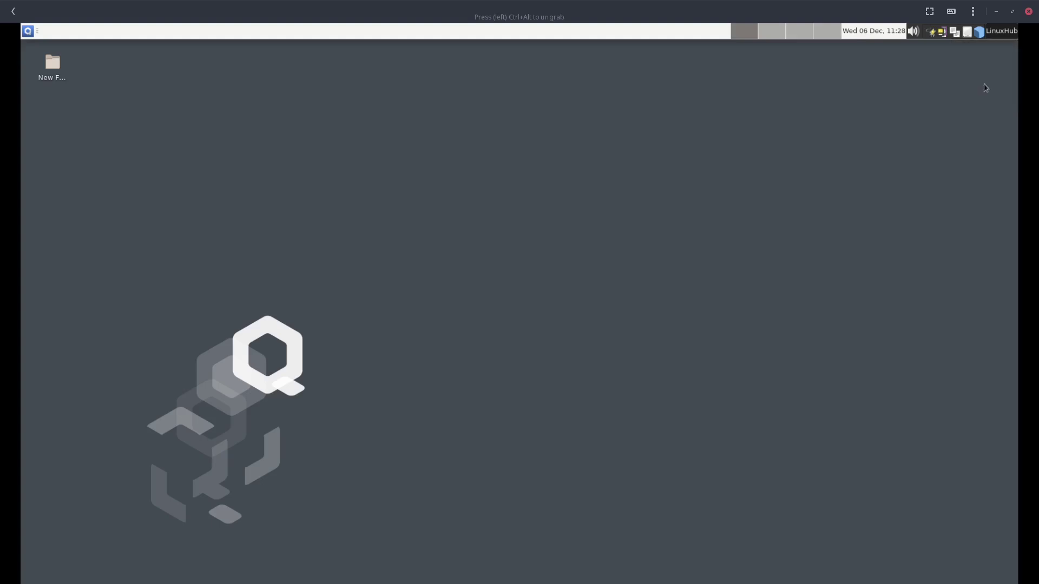